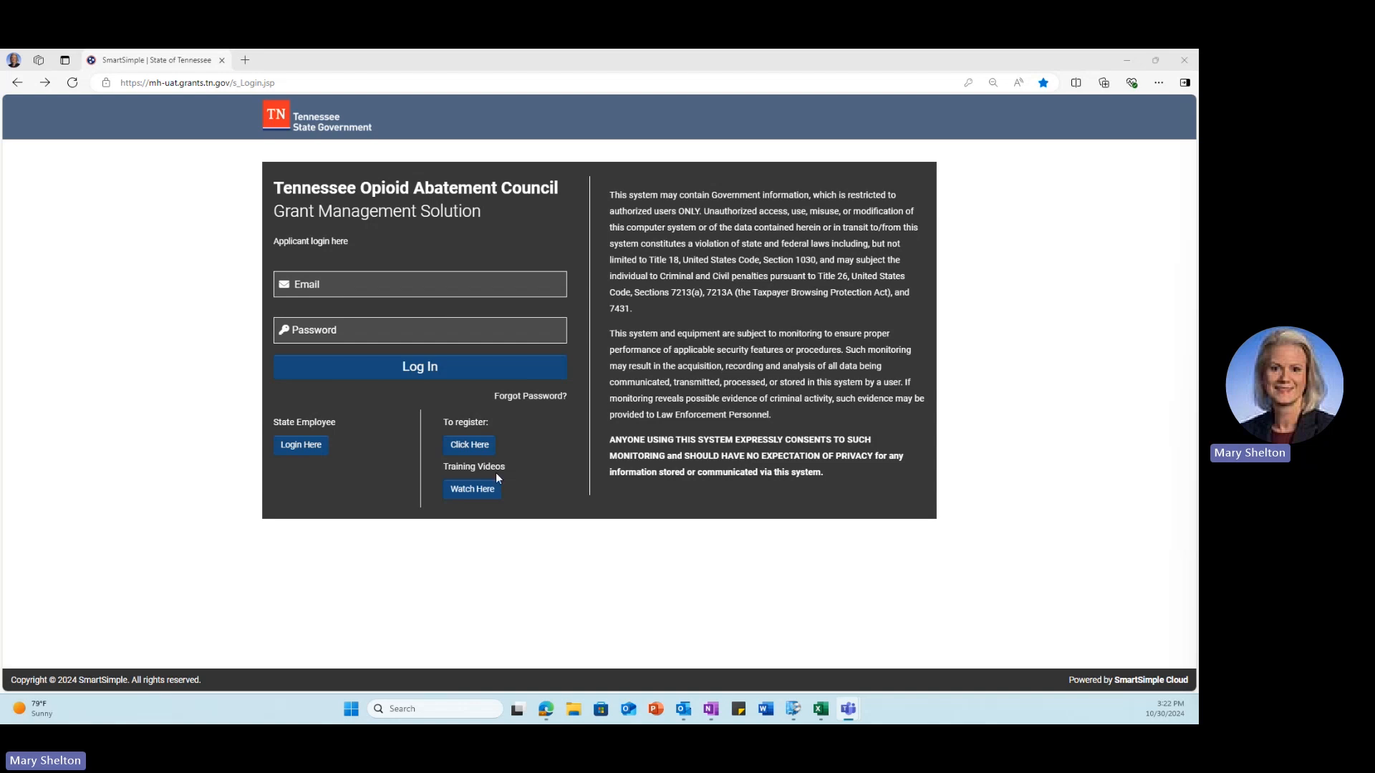
# Step: Start a new organization registration using IRS validation
pyautogui.click(472, 451)
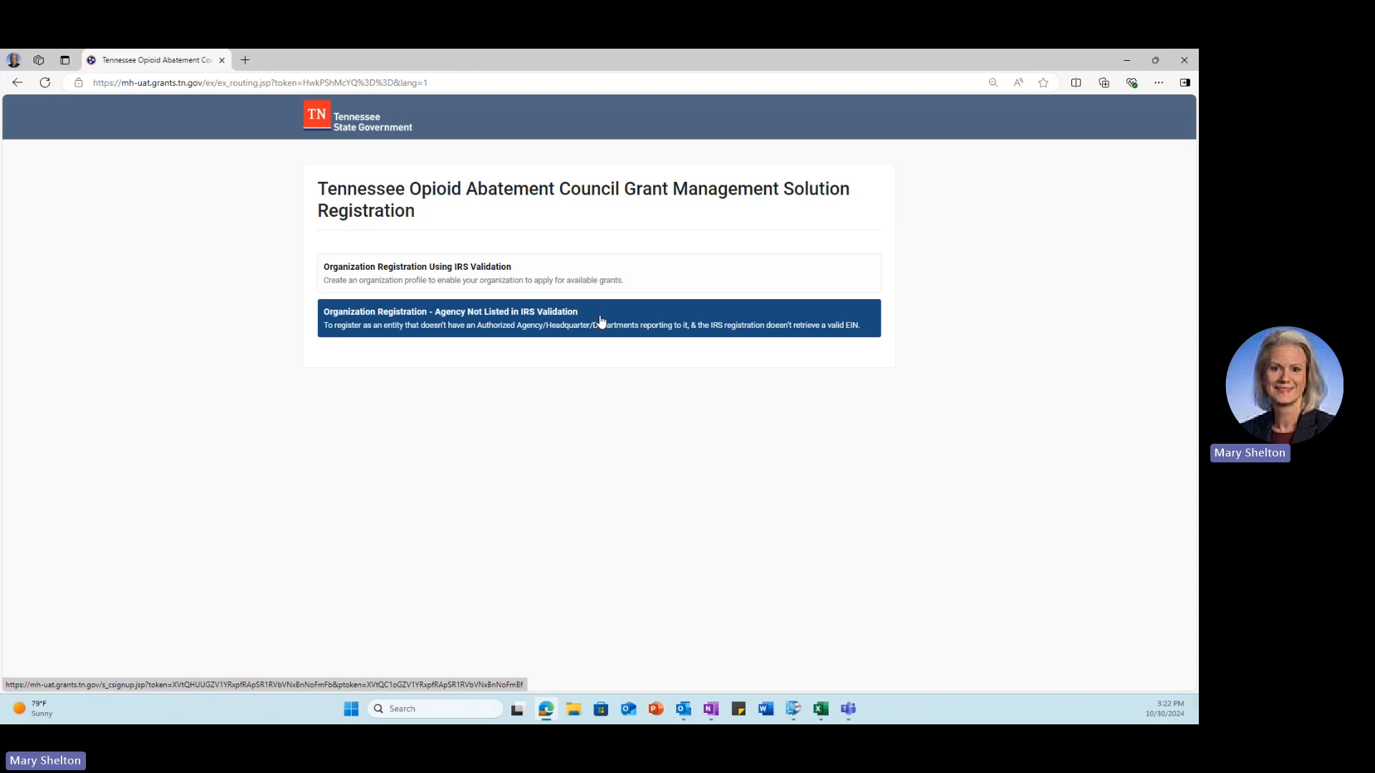
pyautogui.click(594, 280)
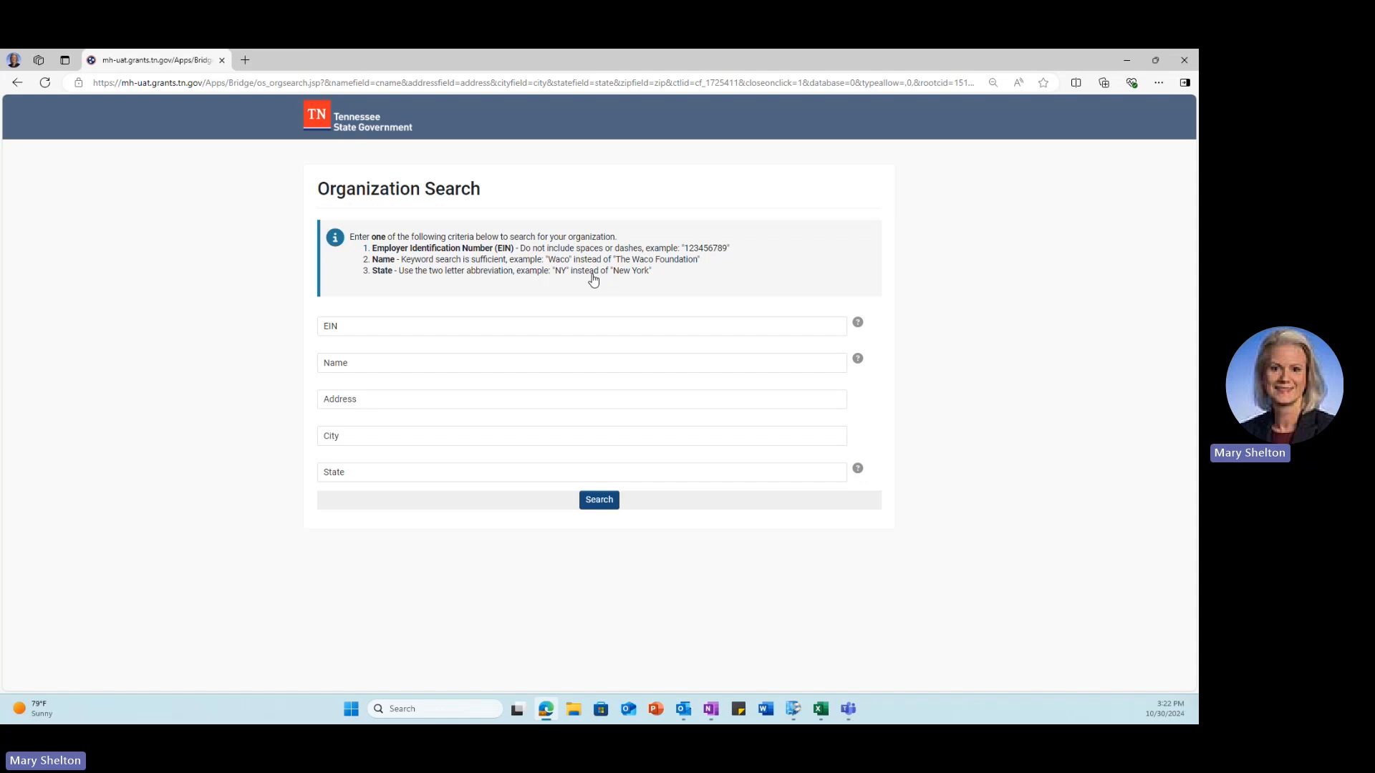
# Step: Search the IRS lookup for name 'dog' in city 'nashville' and select NASHVILLE DOG TRAINING CLUB INC
pyautogui.click(433, 372)
pyautogui.write('dog')
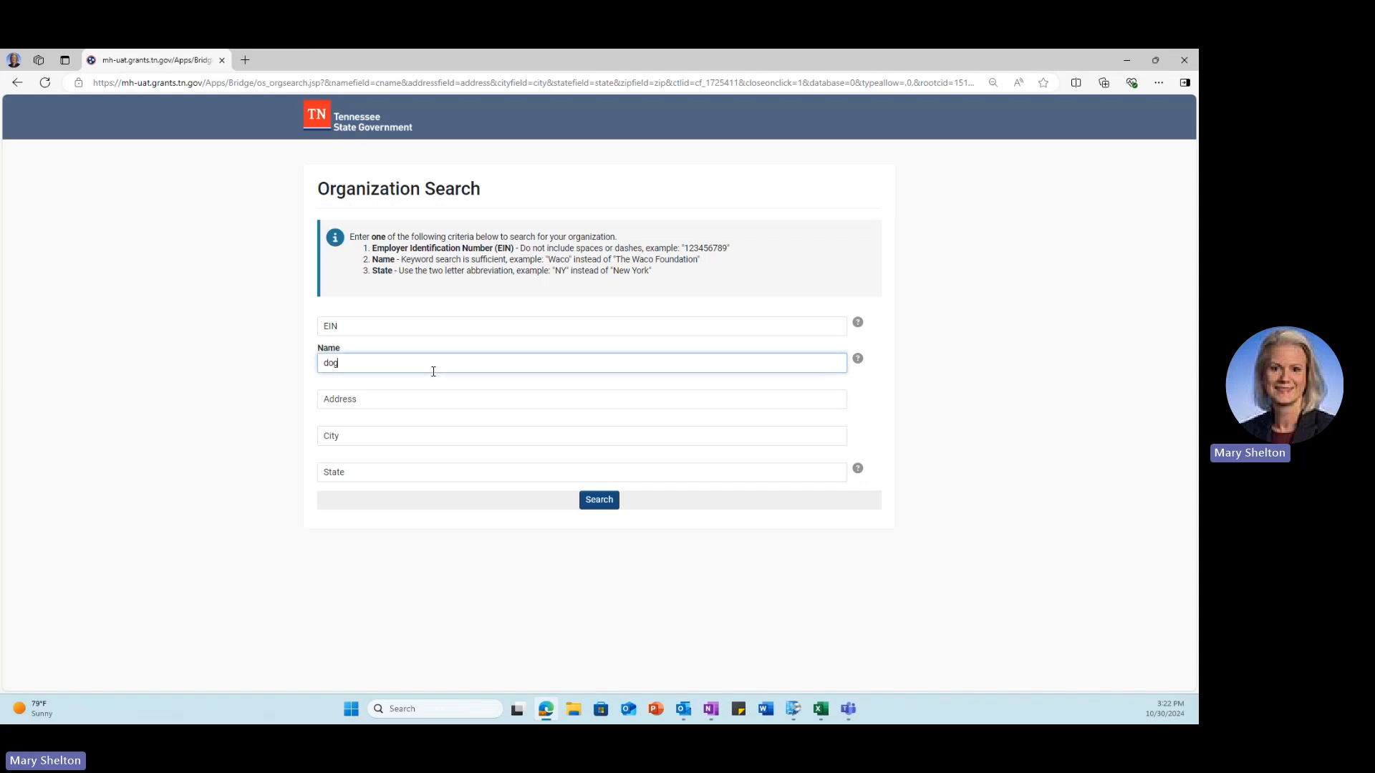
pyautogui.click(431, 440)
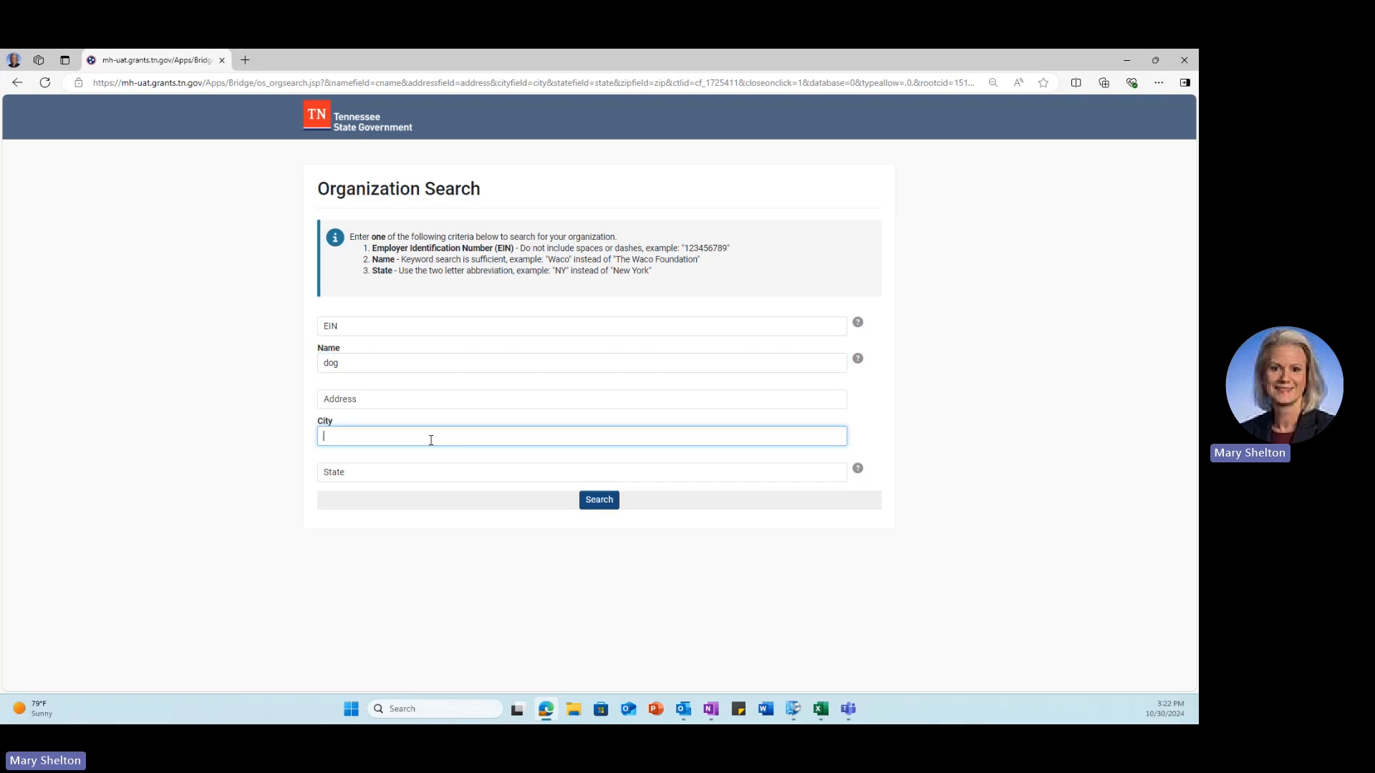
pyautogui.write('nashville')
pyautogui.click(609, 503)
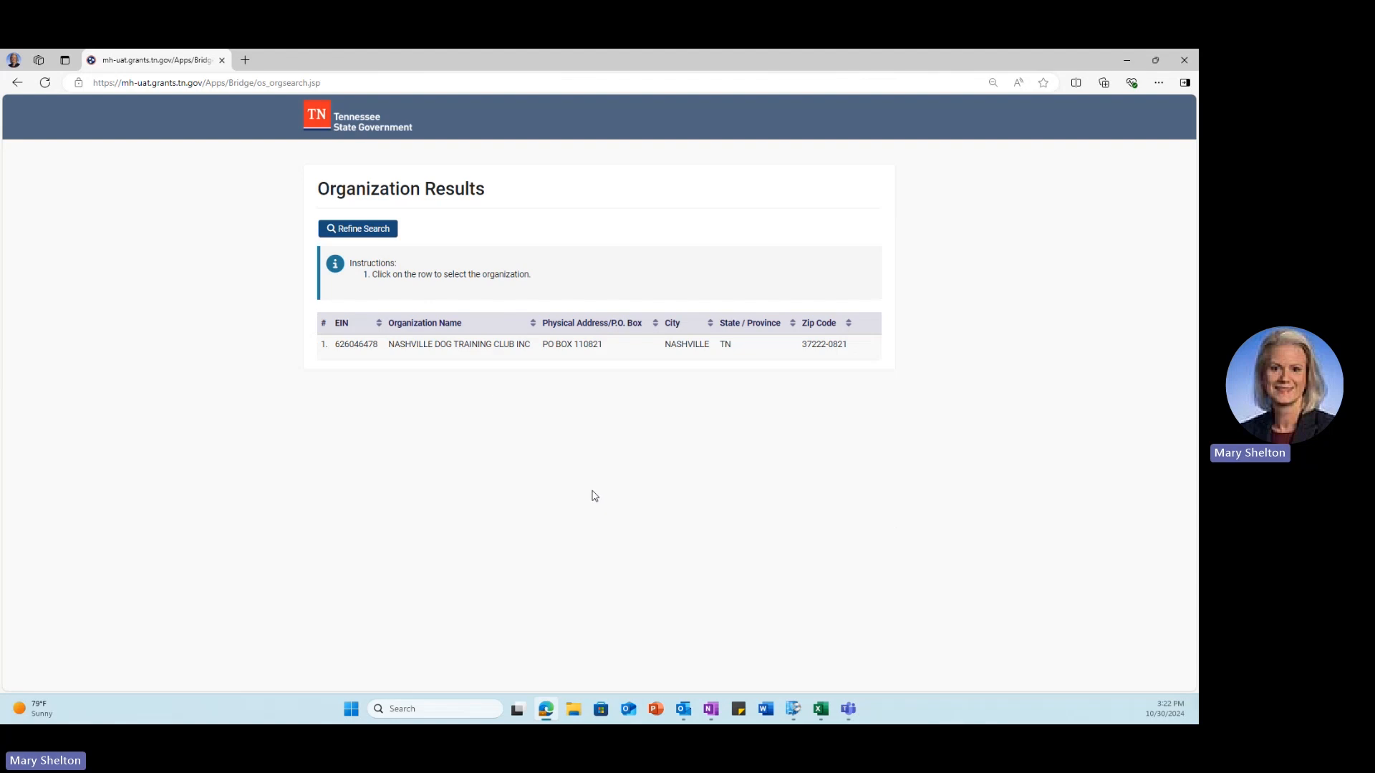
pyautogui.moveTo(466, 354)
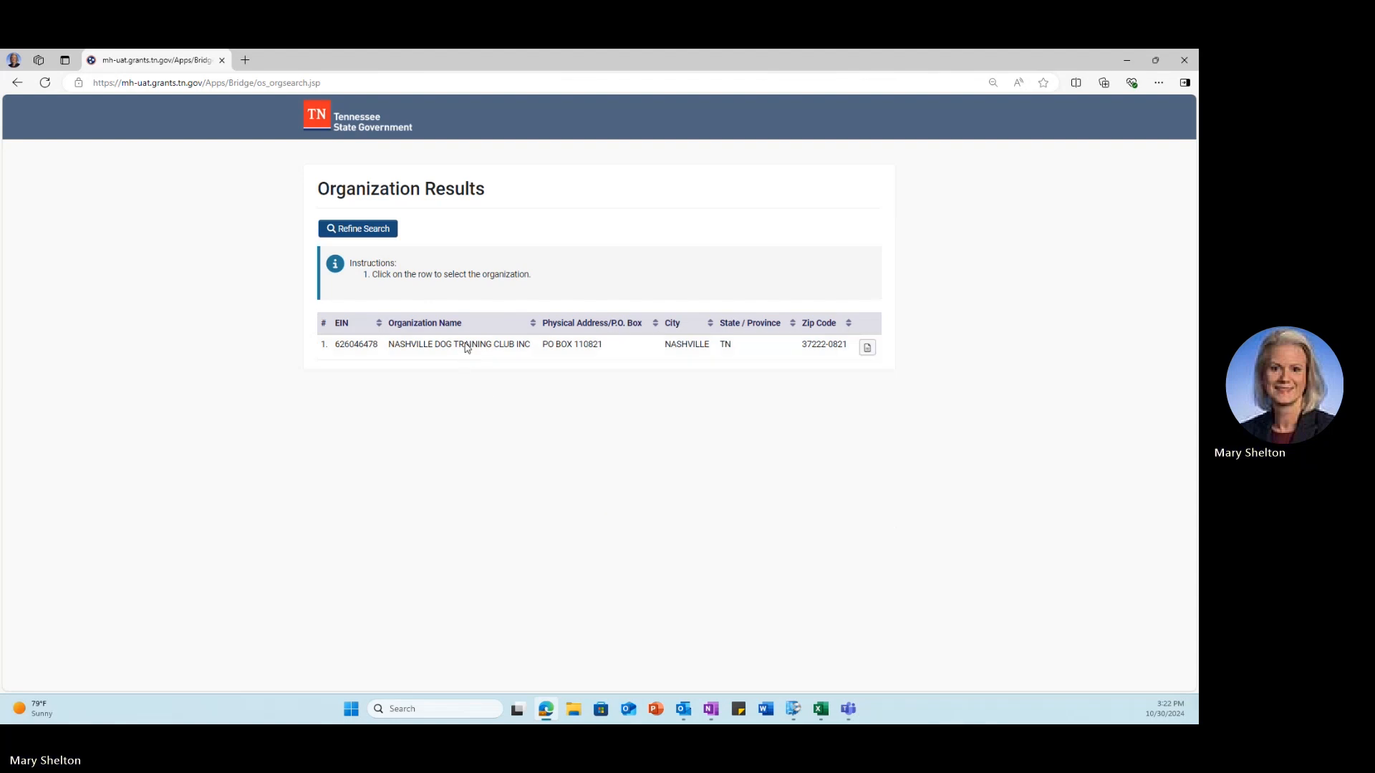
pyautogui.click(466, 349)
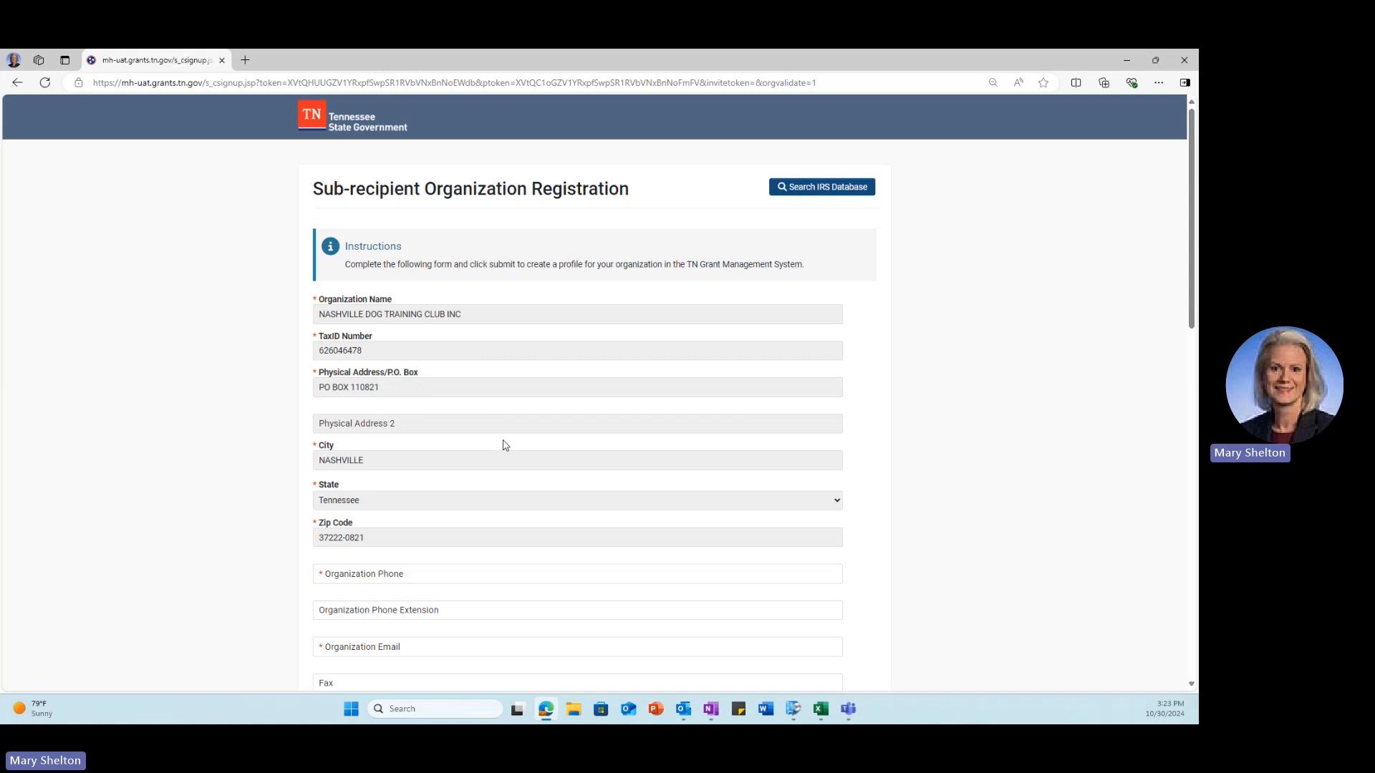
# Step: Scroll through the prefilled Sub-recipient Organization Registration form down to Submit
pyautogui.scroll(-1, 508, 419)
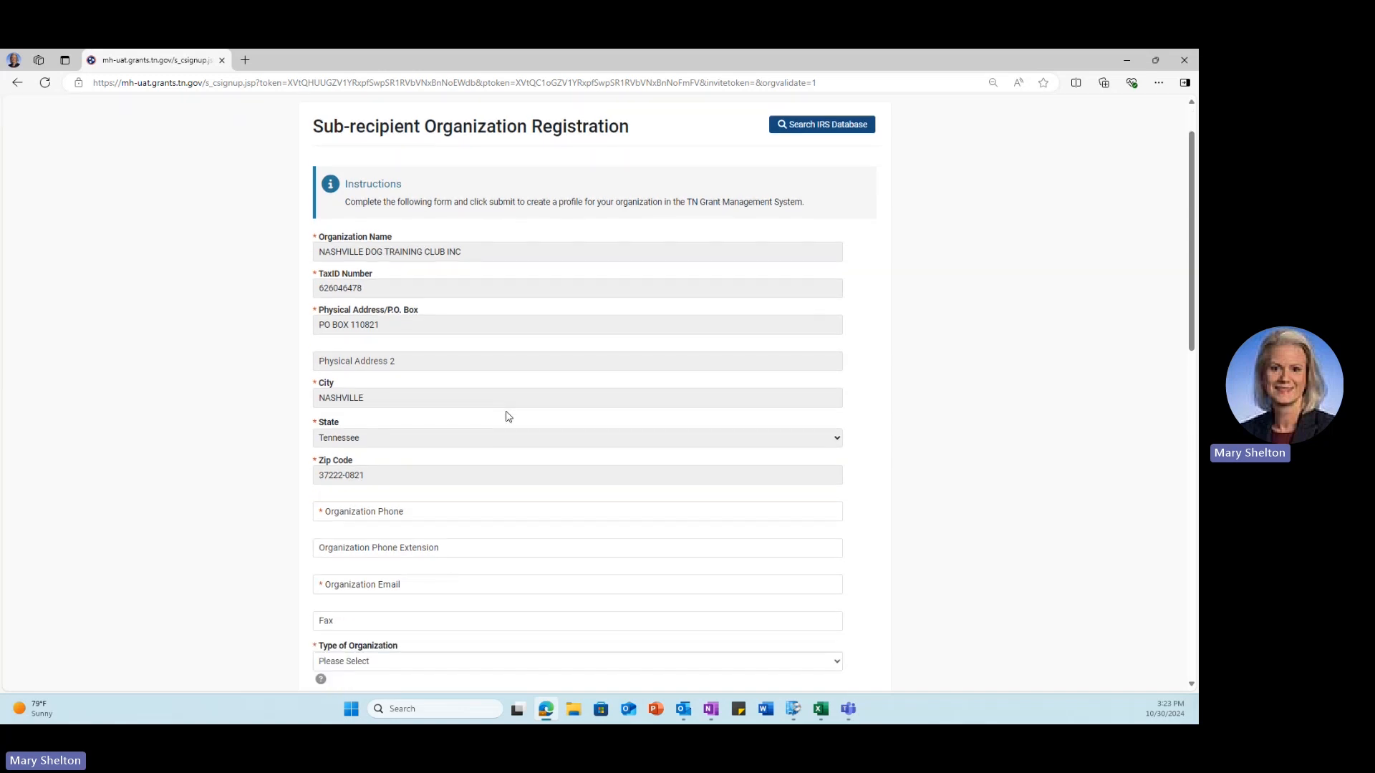
pyautogui.scroll(-1, 508, 417)
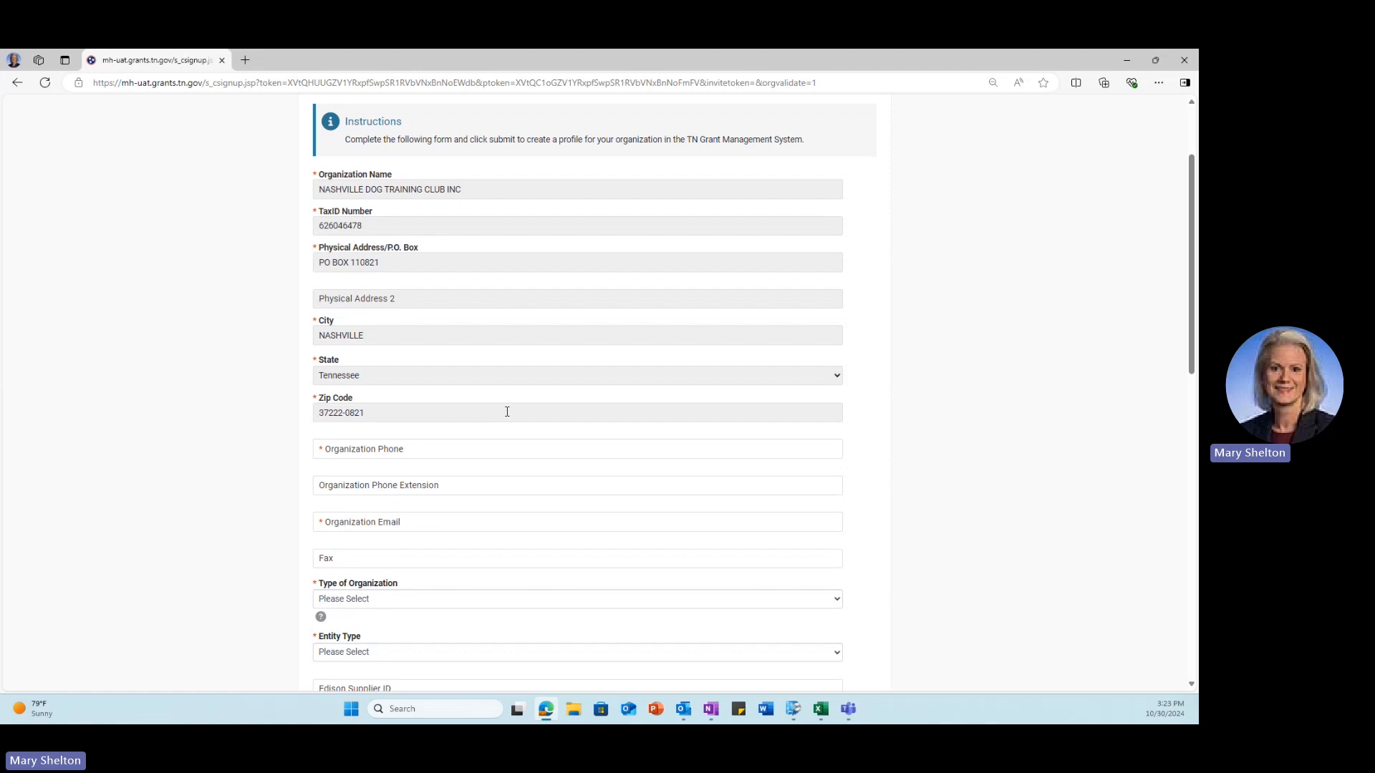
pyautogui.scroll(-1, 507, 412)
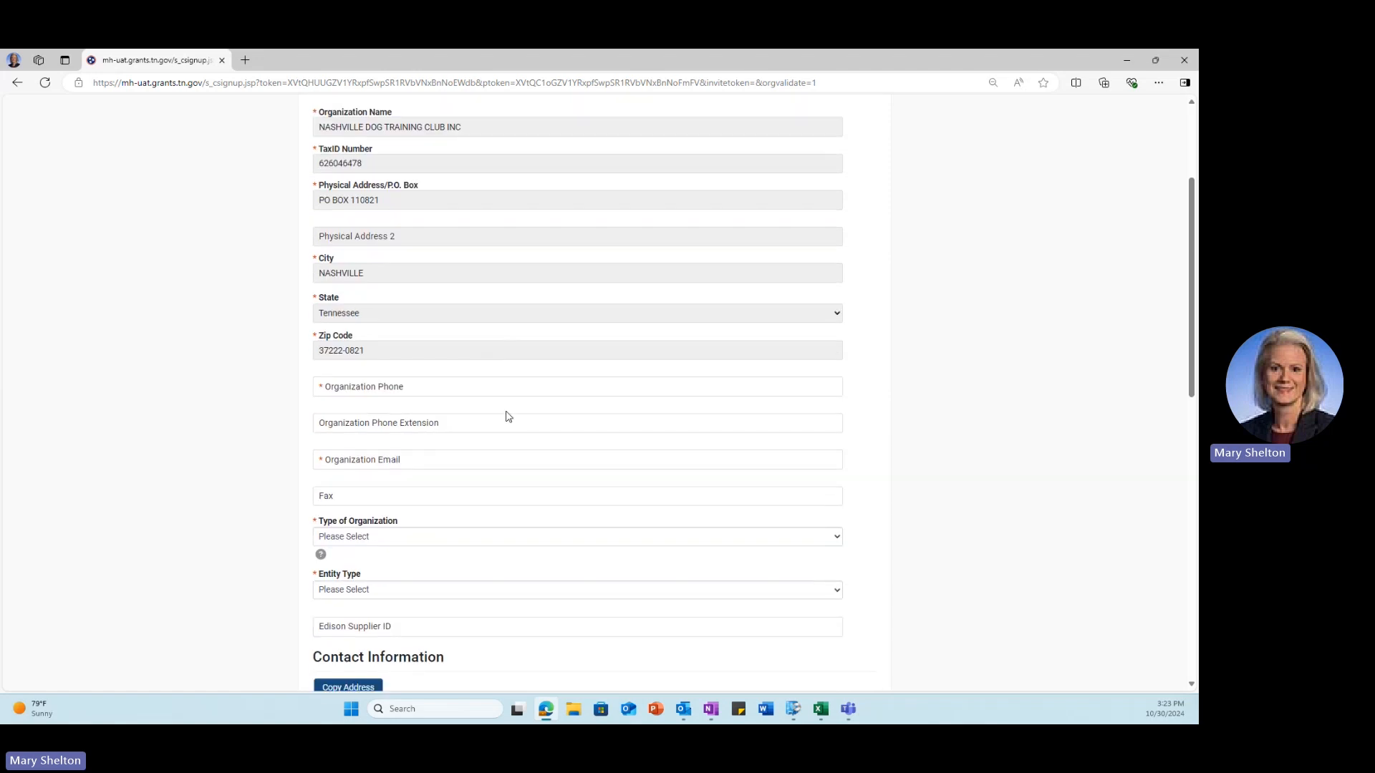
pyautogui.scroll(-2, 508, 416)
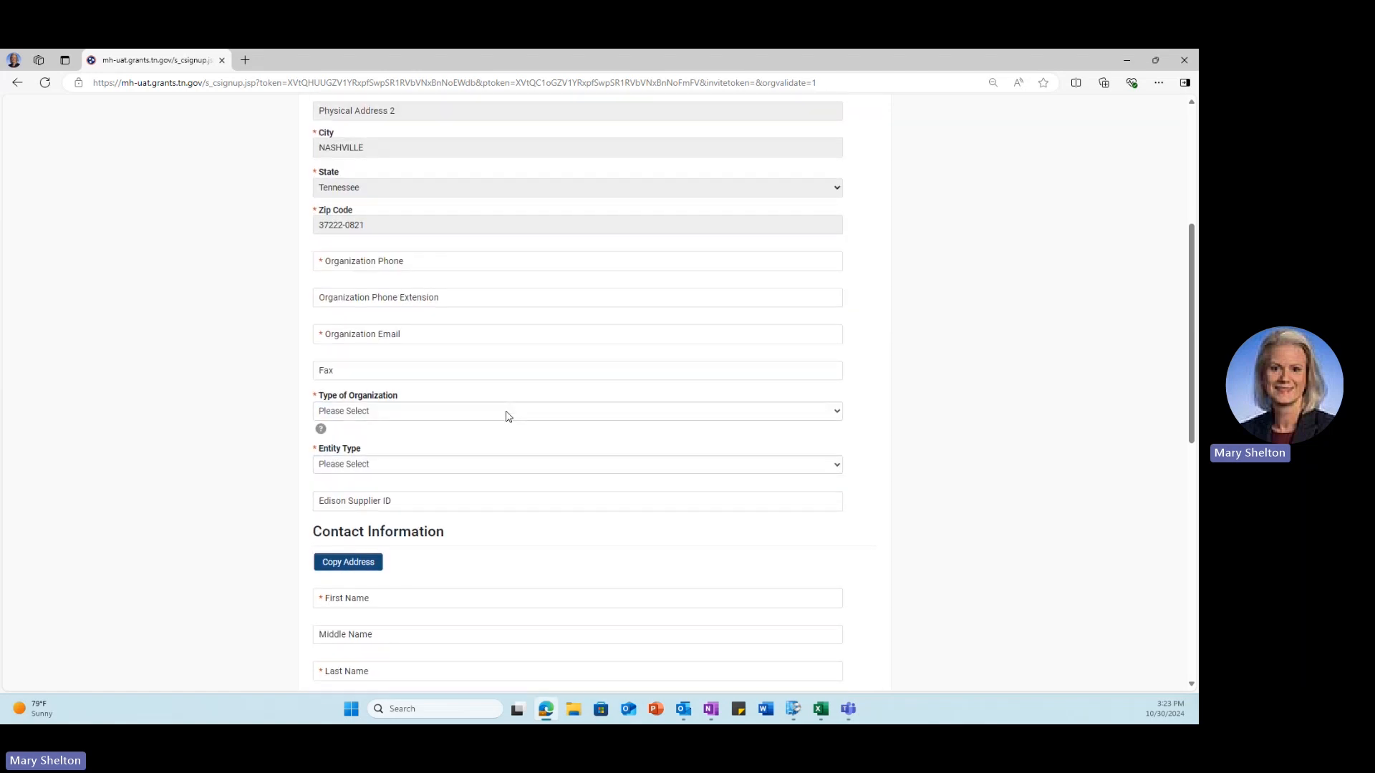
pyautogui.scroll(-7, 508, 417)
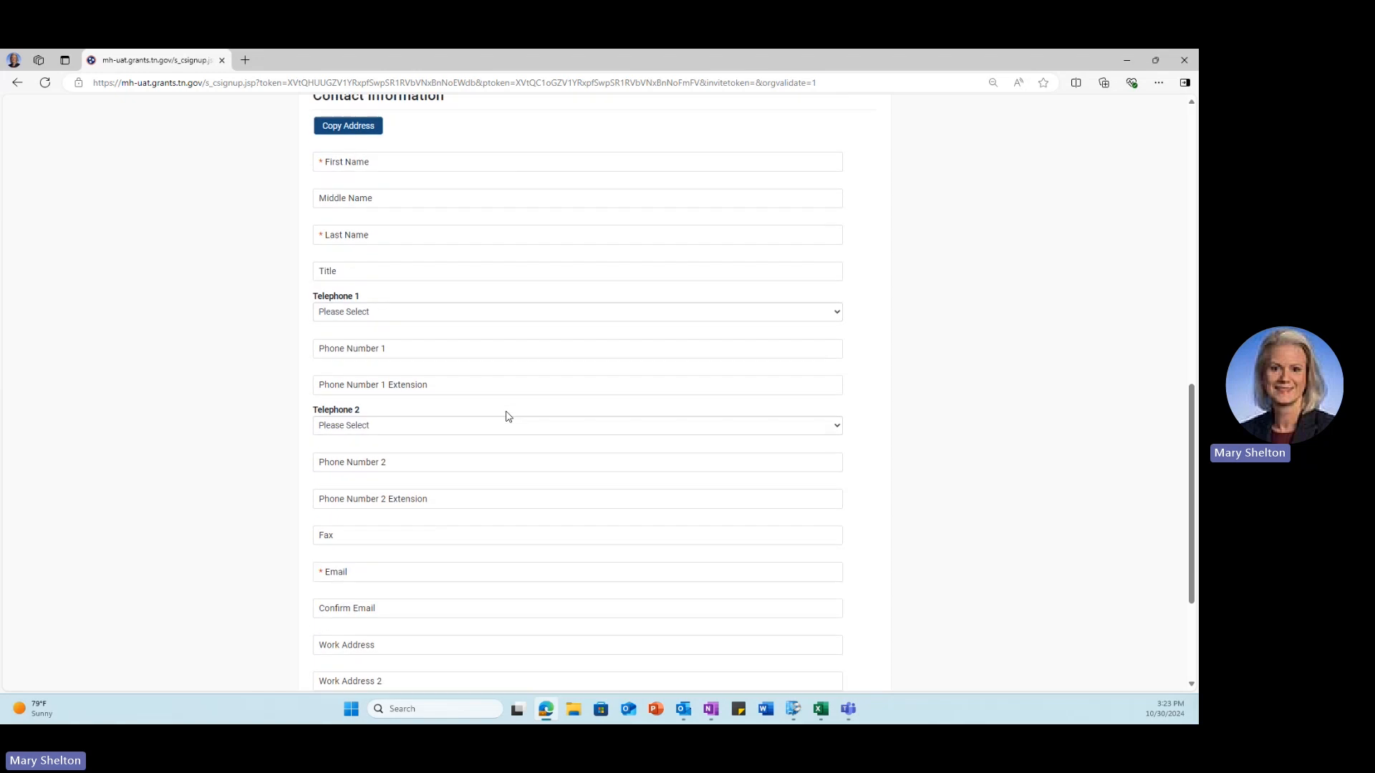
pyautogui.scroll(-2, 508, 416)
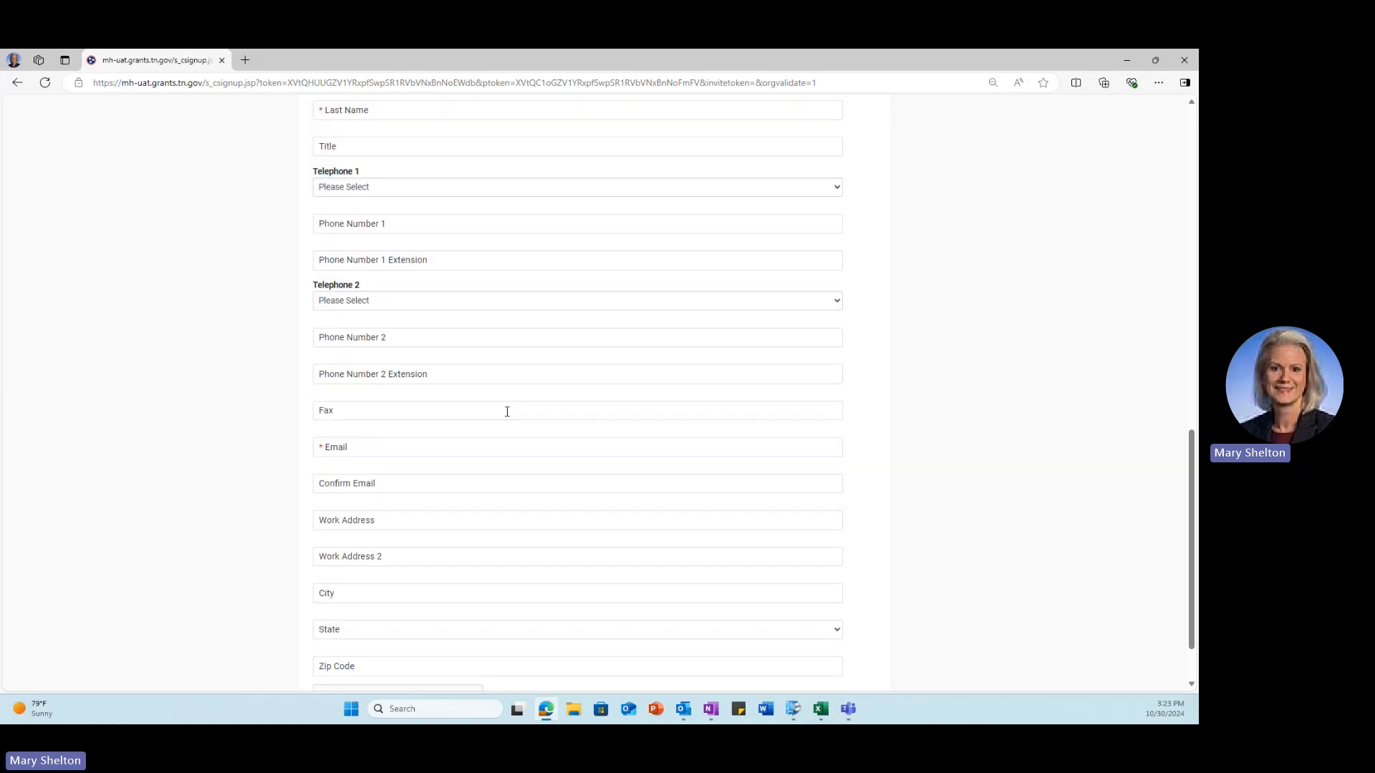
pyautogui.scroll(-1, 507, 411)
pyautogui.scroll(-1, 507, 412)
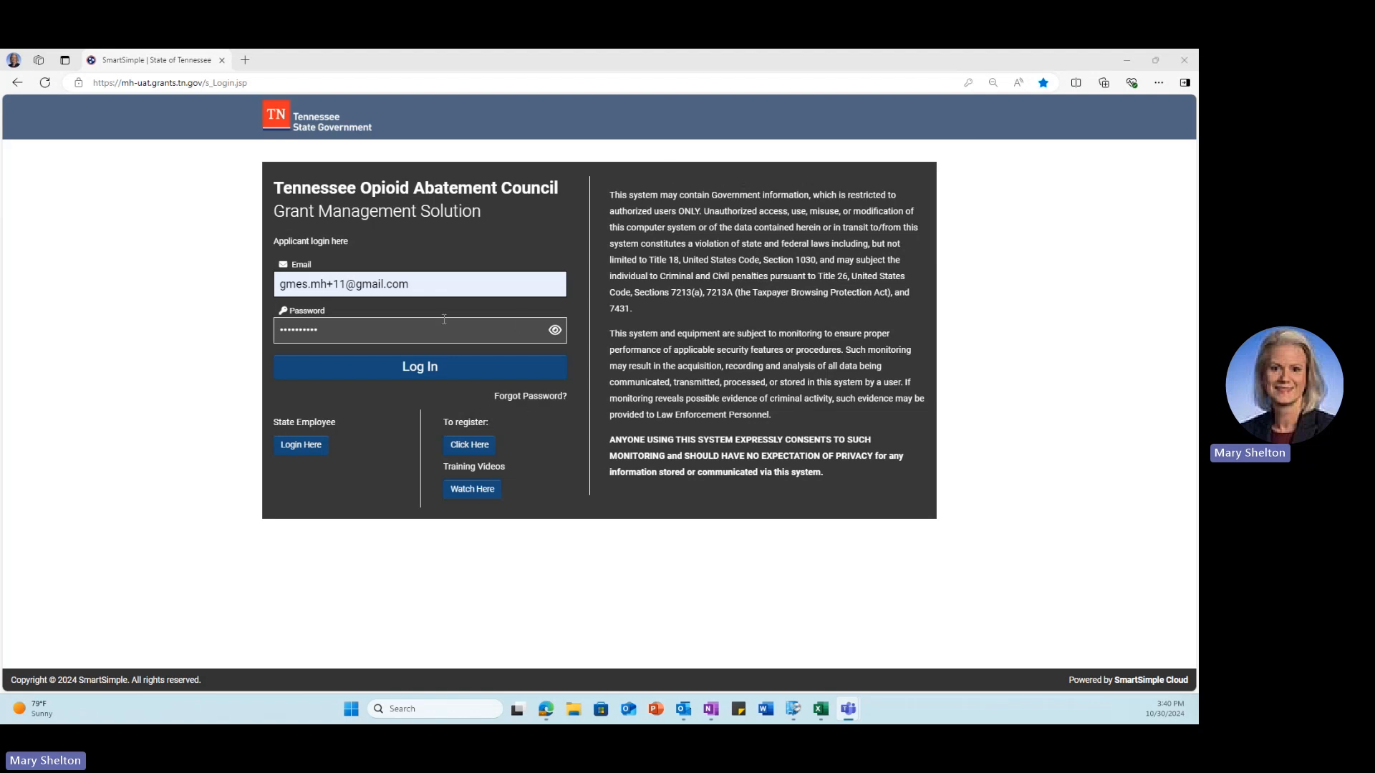
# Step: Log in to the grant portal with the entered applicant credentials
pyautogui.click(387, 366)
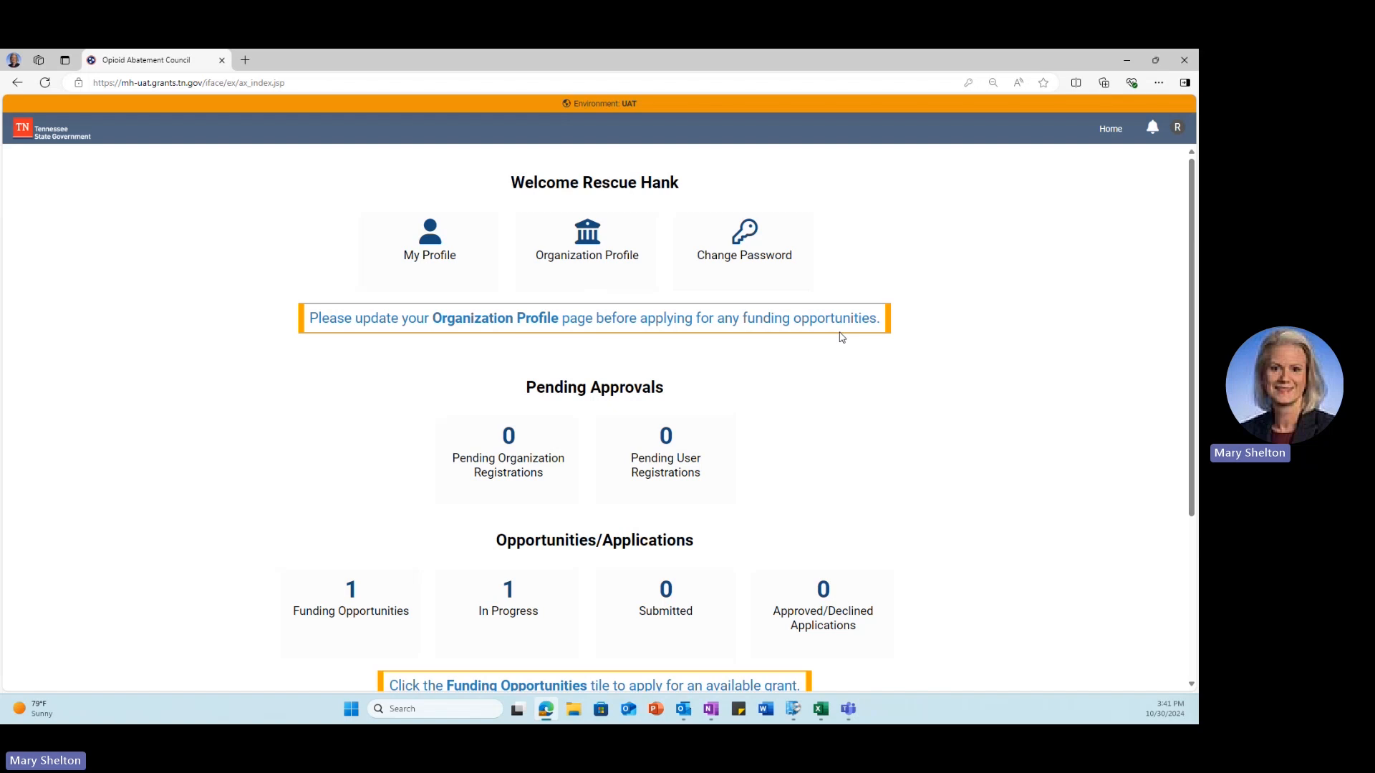
# Step: Open the Organization Profile tile for NASHVILLE DOG TRAINING CLUB INC
pyautogui.click(620, 259)
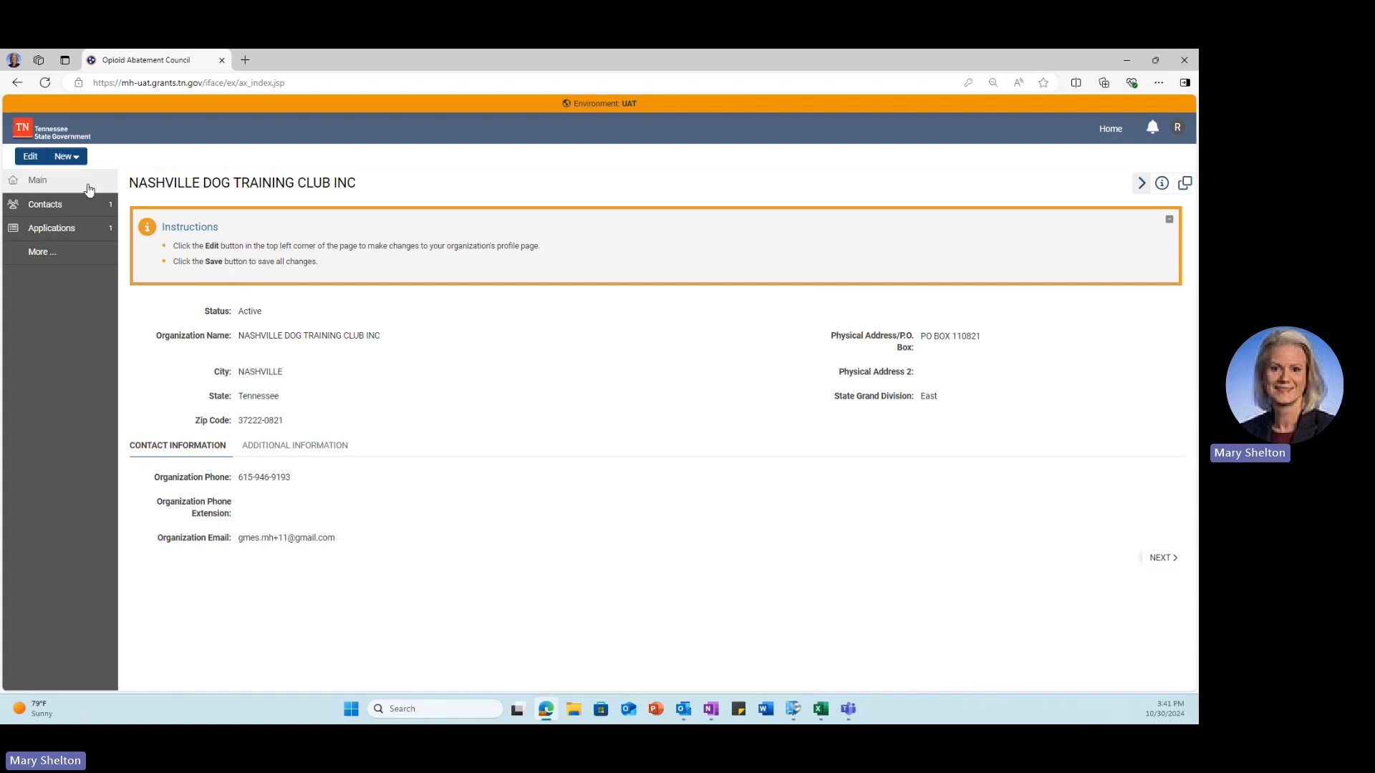
# Step: Edit the organization profile, clear the State Grand Division choice and try saving
pyautogui.click(30, 157)
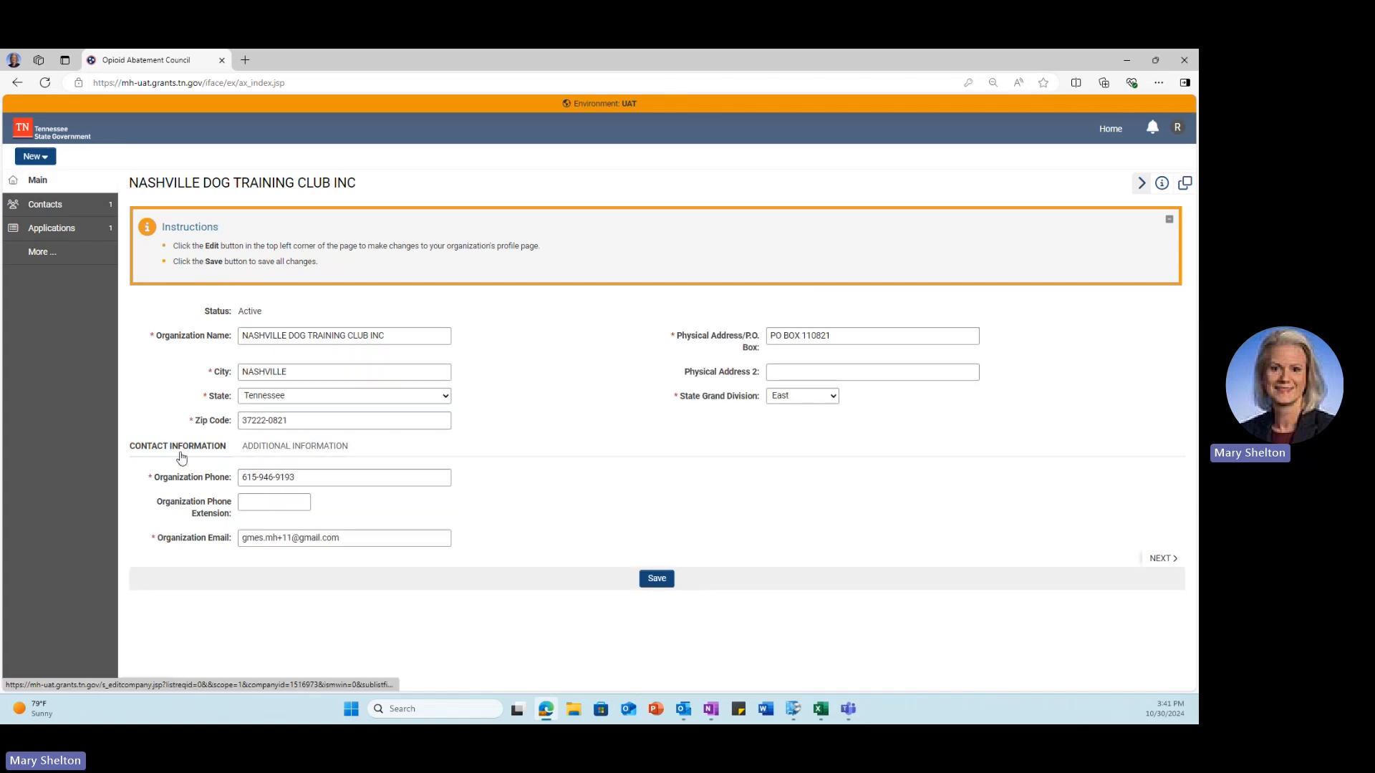
pyautogui.click(258, 458)
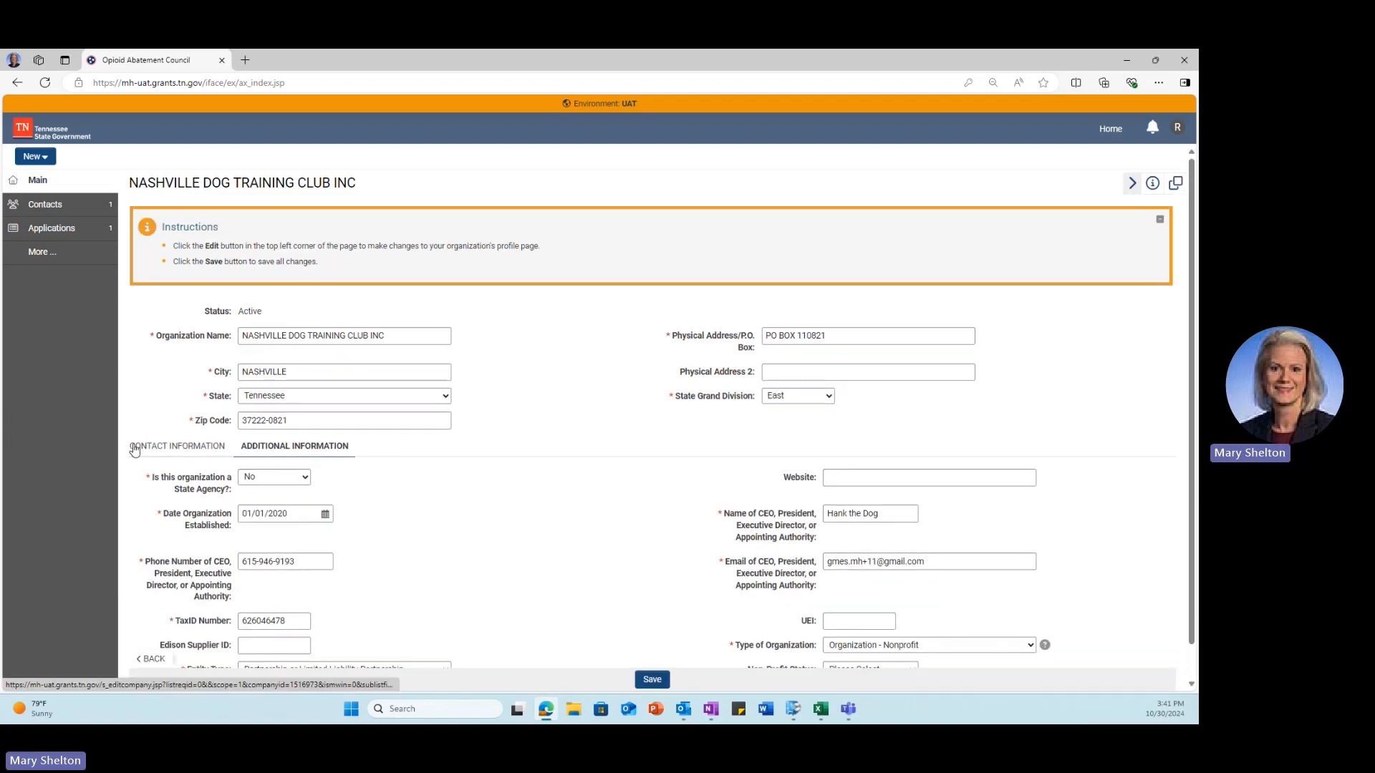
pyautogui.click(126, 448)
pyautogui.click(821, 402)
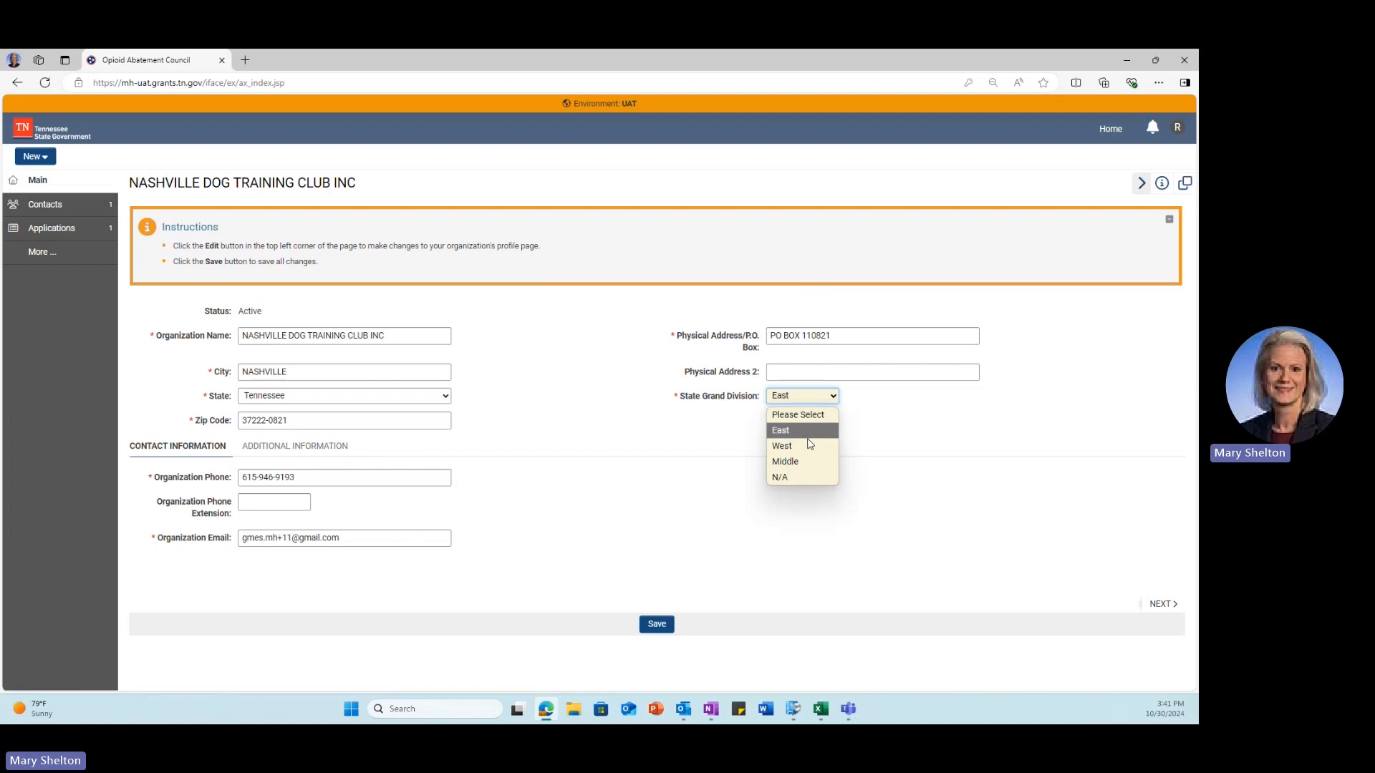
pyautogui.click(802, 418)
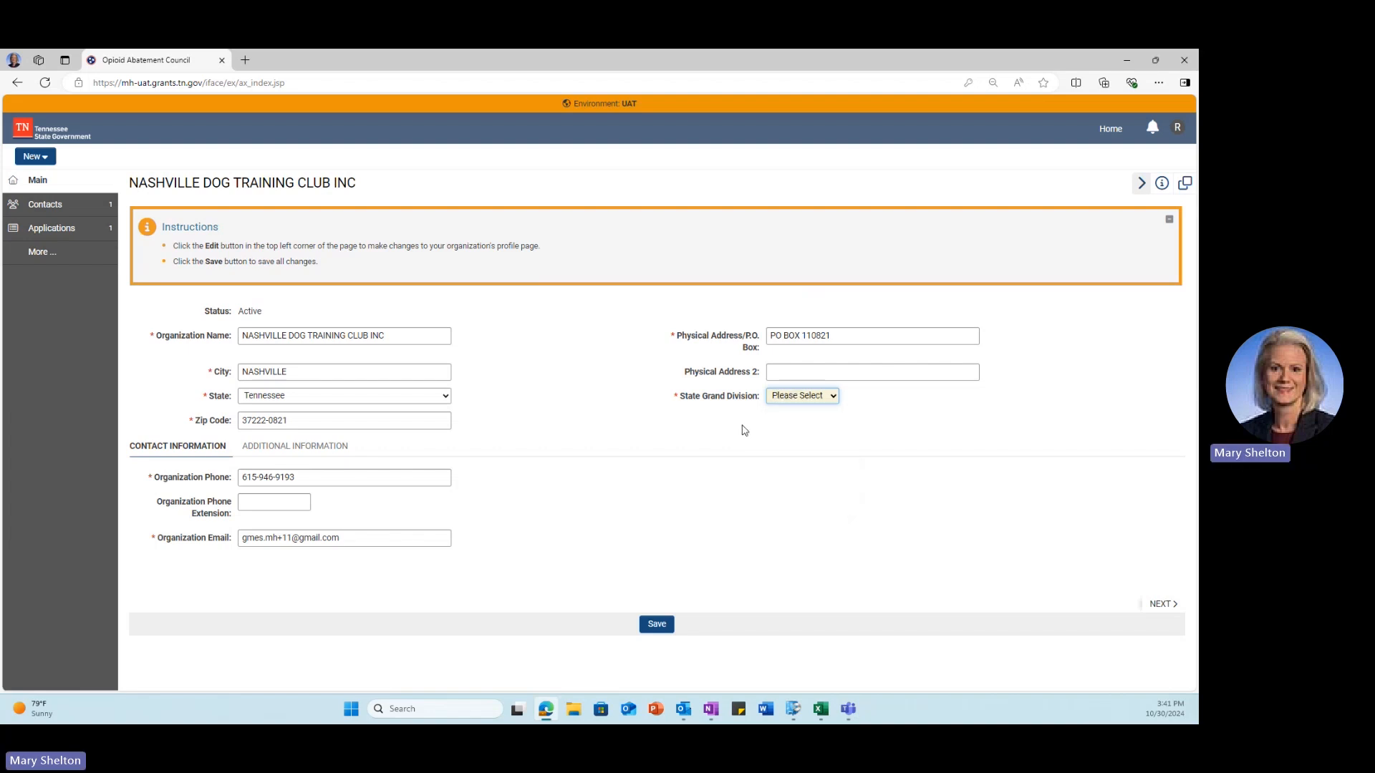
pyautogui.click(653, 625)
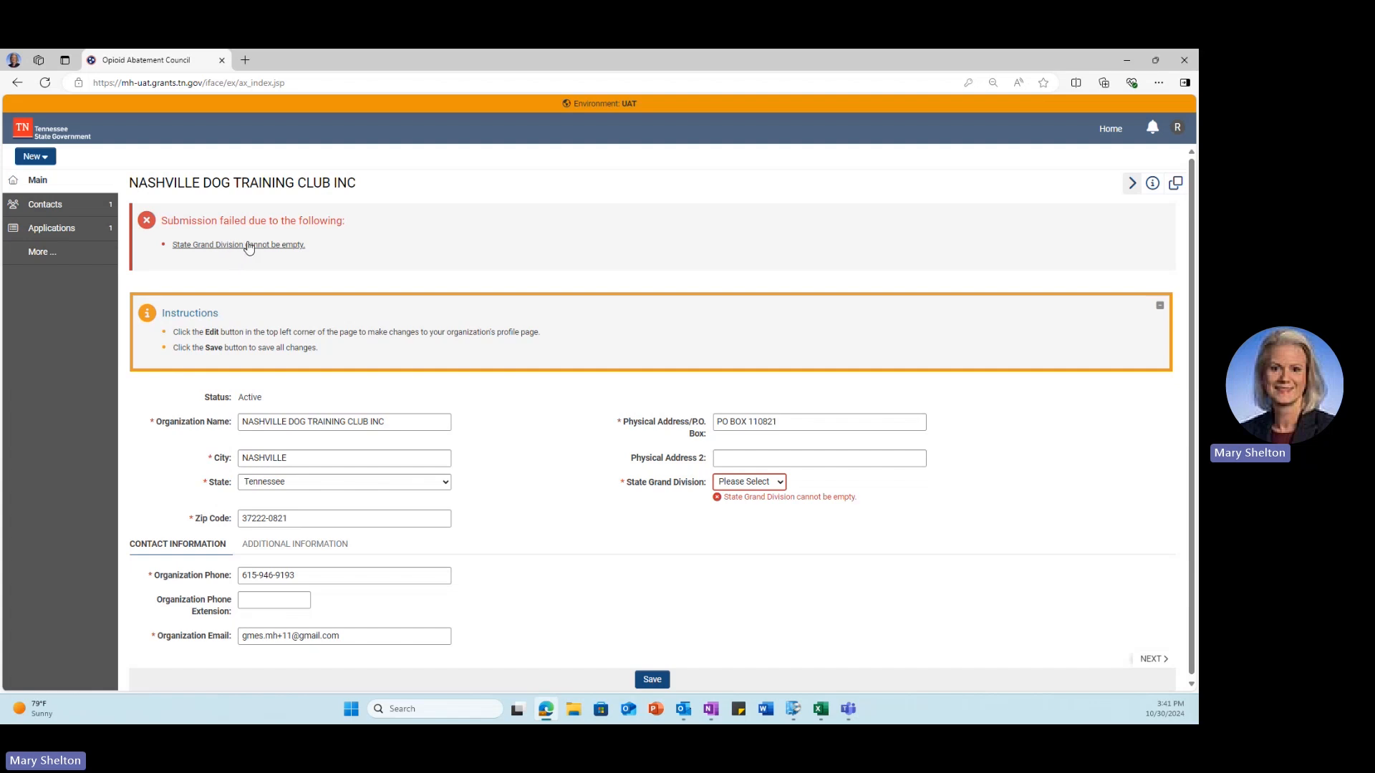
# Step: Set State Grand Division to East and save the organization profile
pyautogui.click(762, 485)
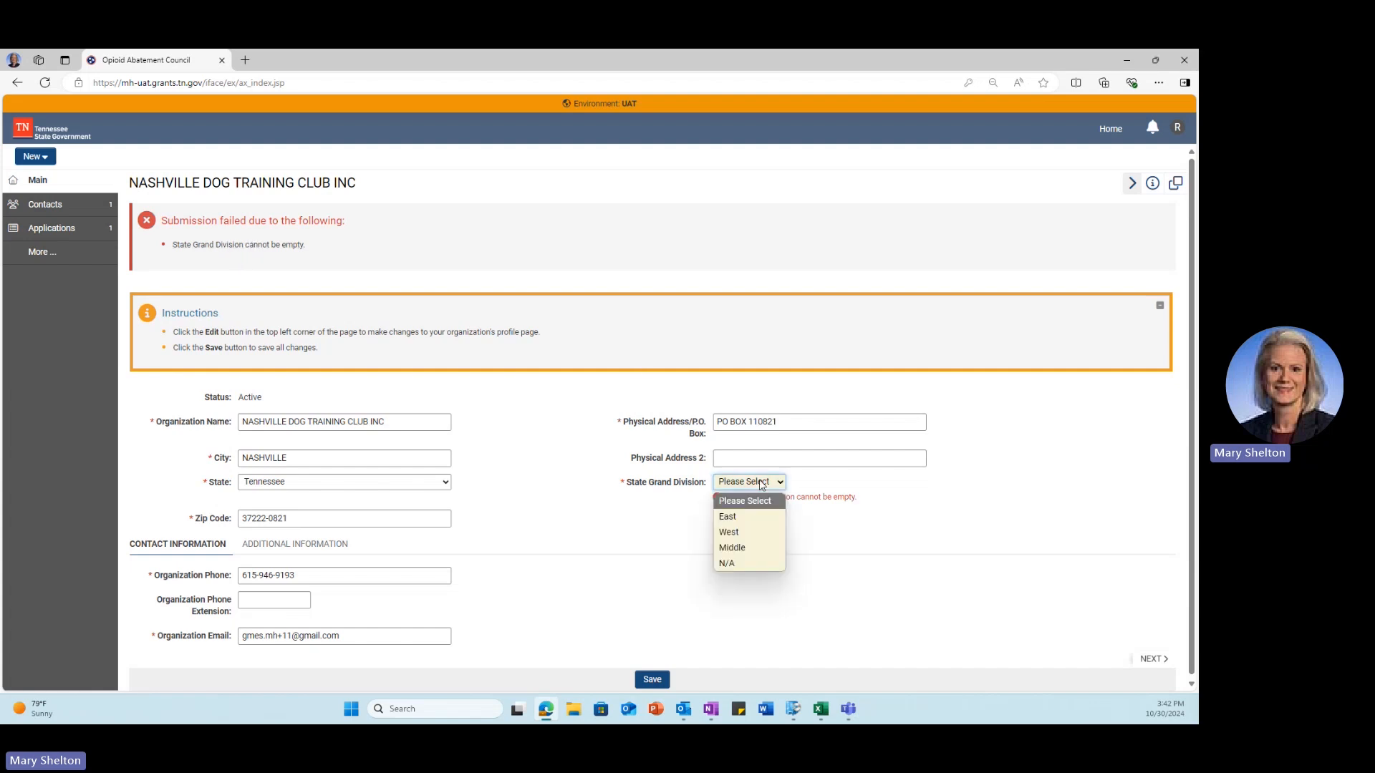
pyautogui.click(744, 517)
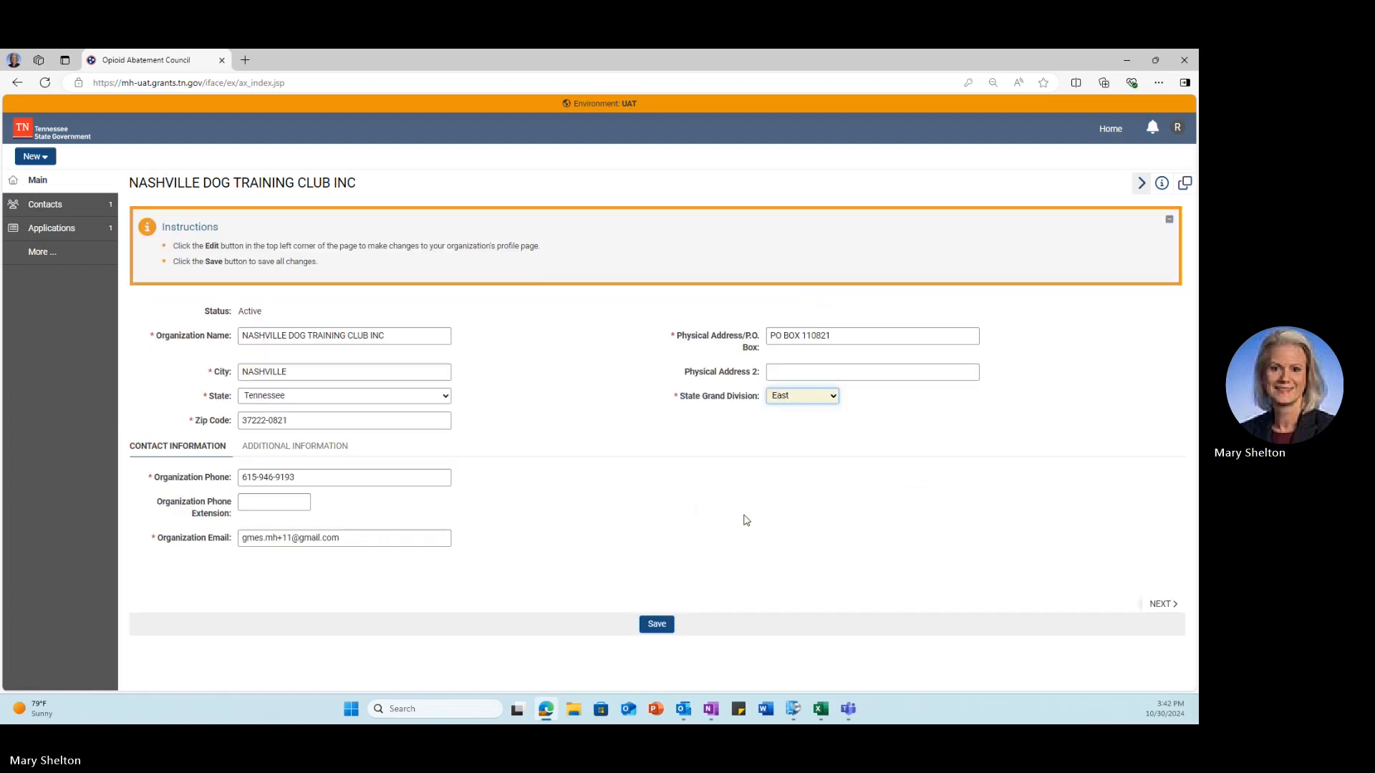
pyautogui.click(655, 624)
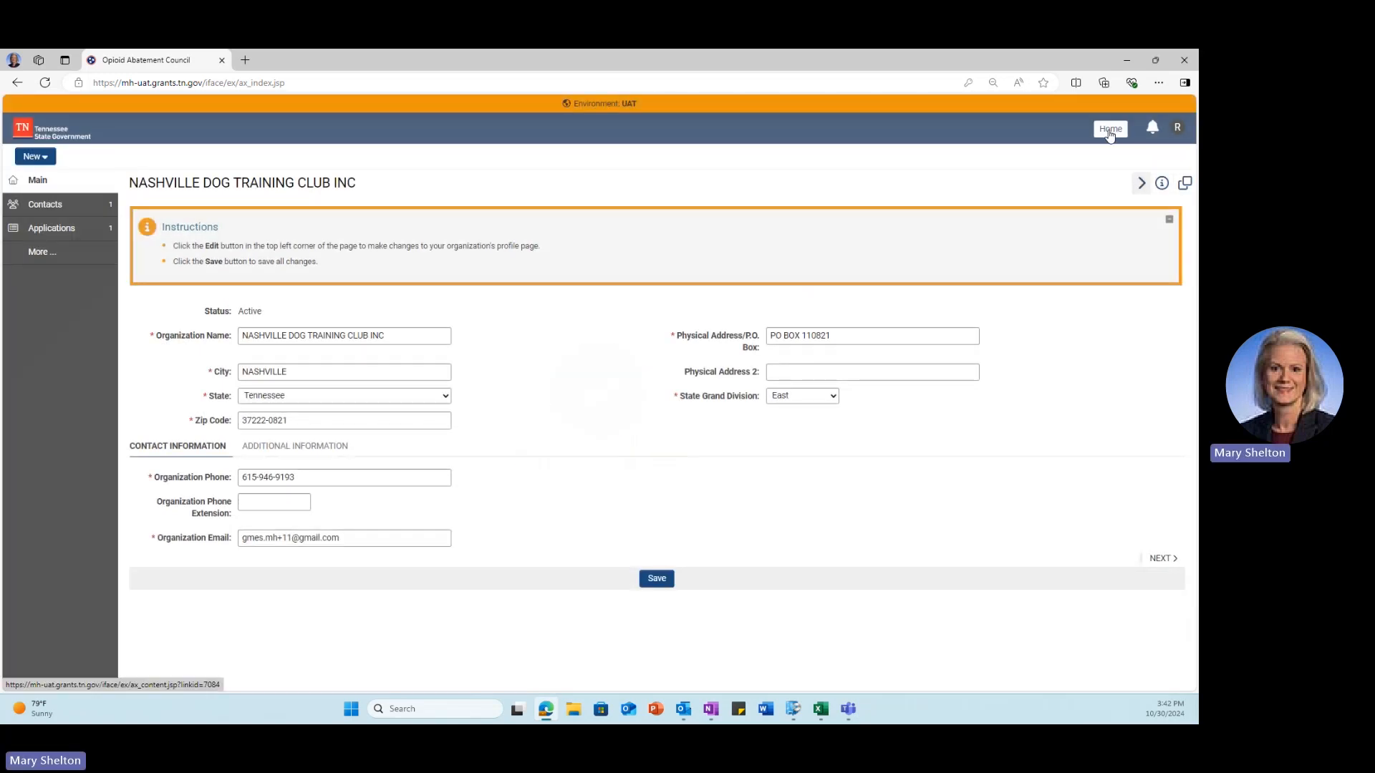
# Step: From Home's Funding Opportunities, apply to Opioid Abatement Council Community Grants
pyautogui.click(1108, 133)
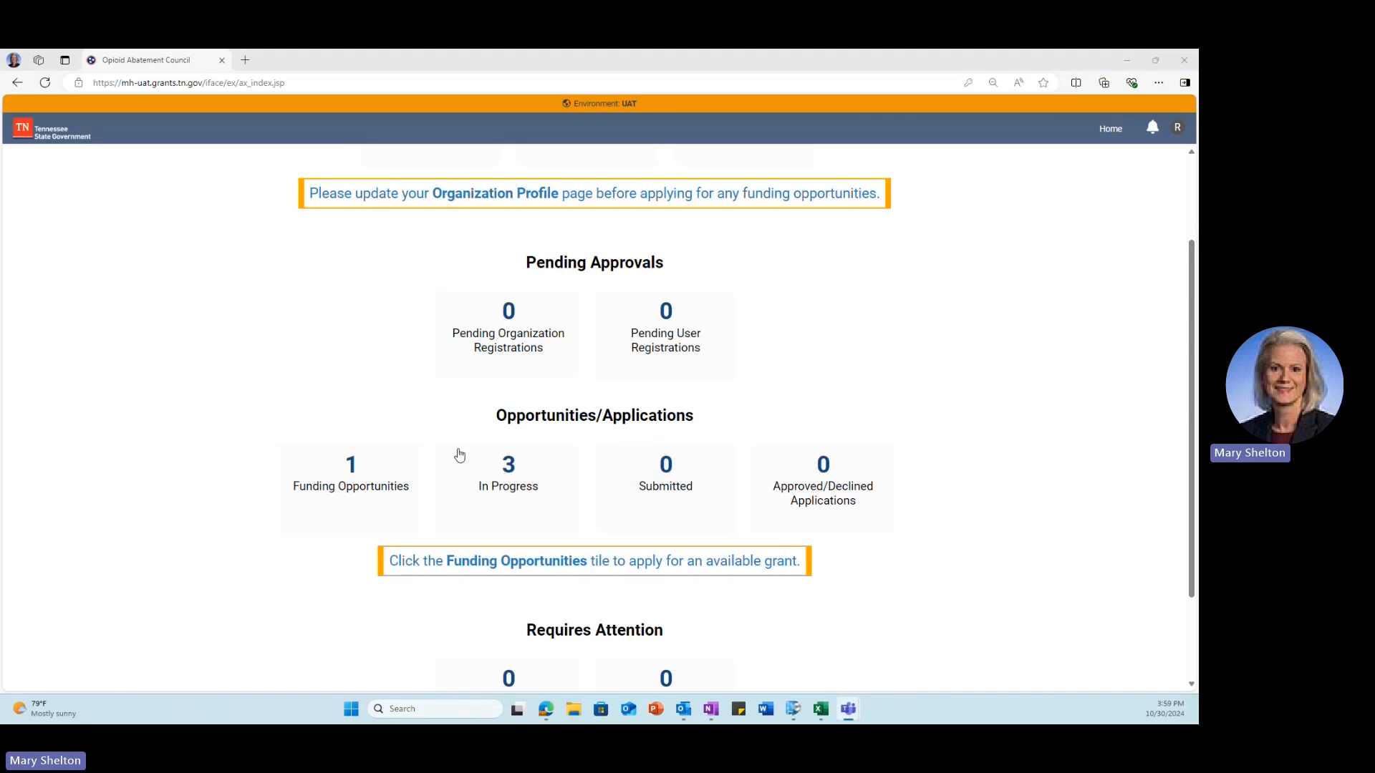
pyautogui.click(346, 487)
pyautogui.click(346, 487)
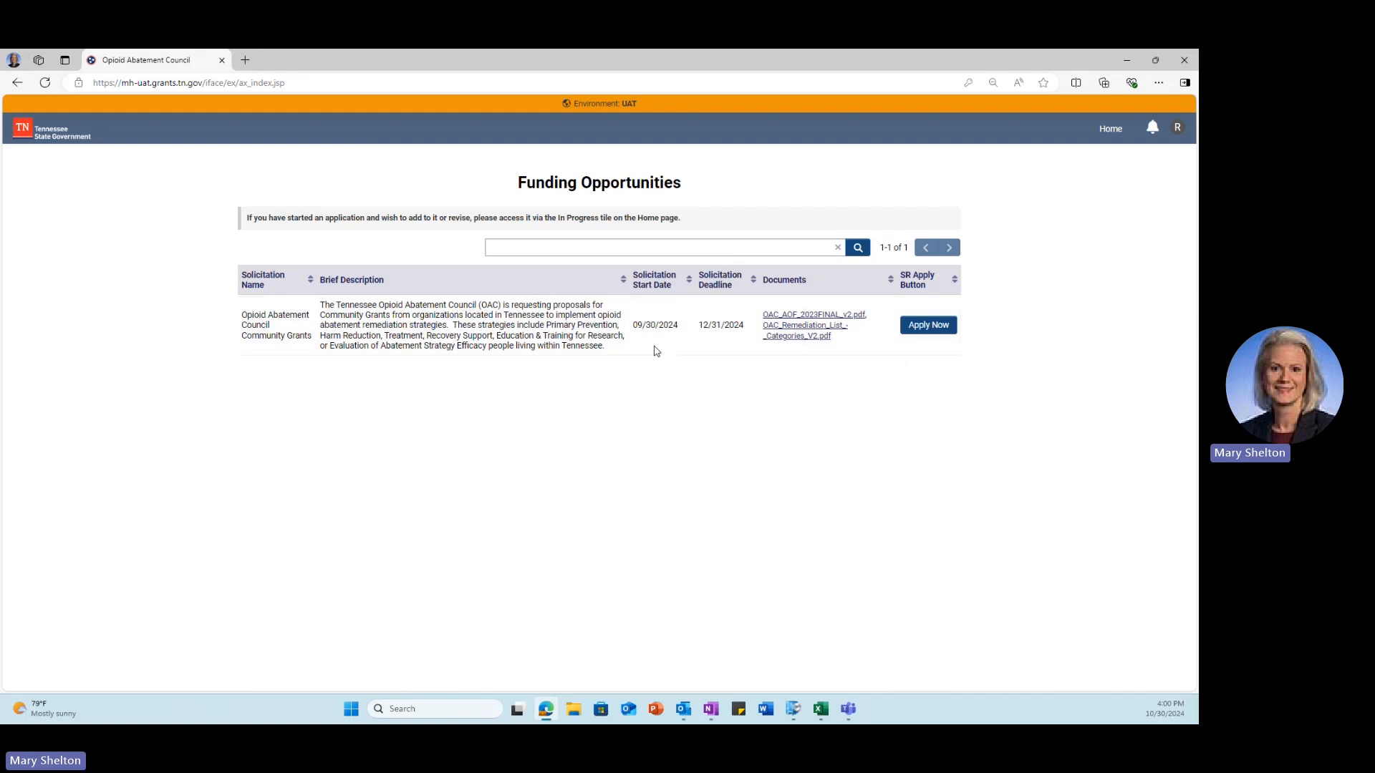
pyautogui.click(912, 329)
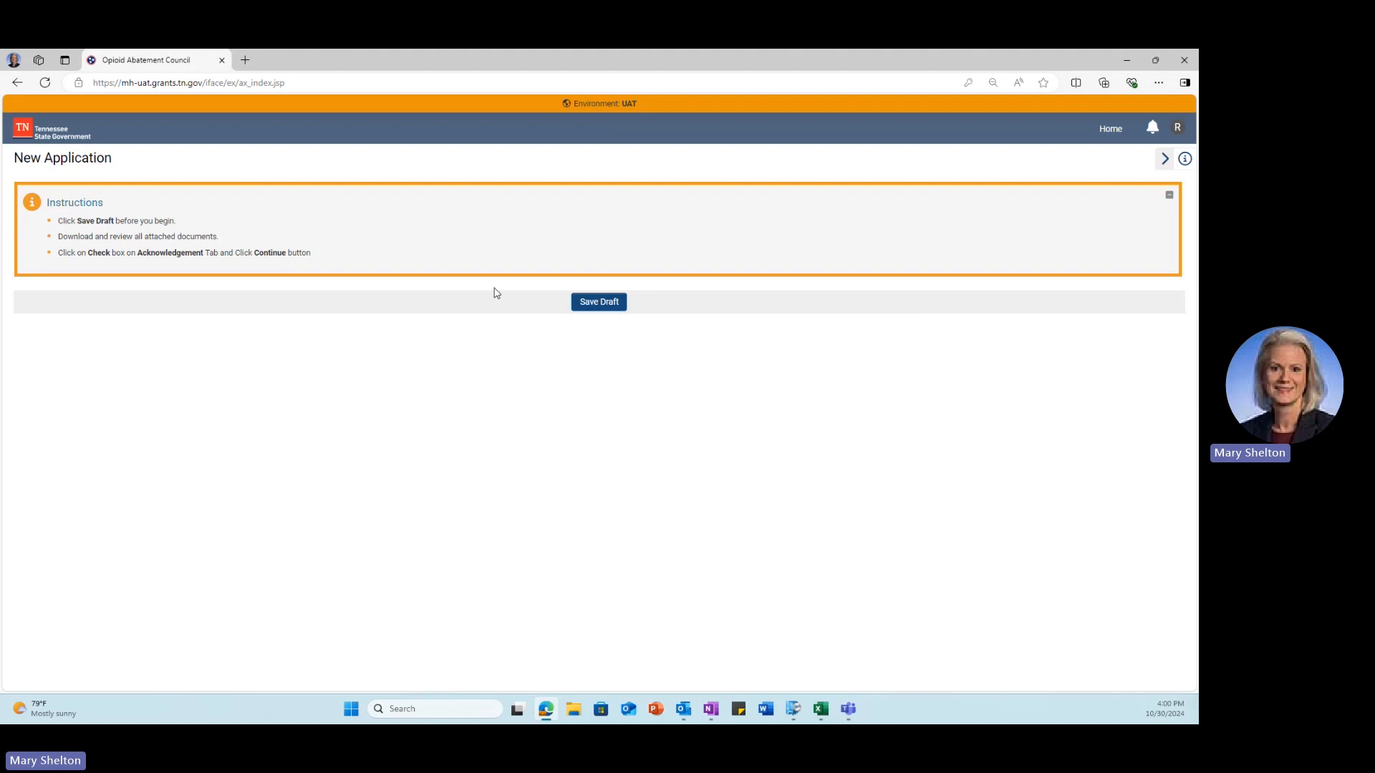
# Step: Save the new application as a draft and set the project type to Collaboration
pyautogui.click(610, 308)
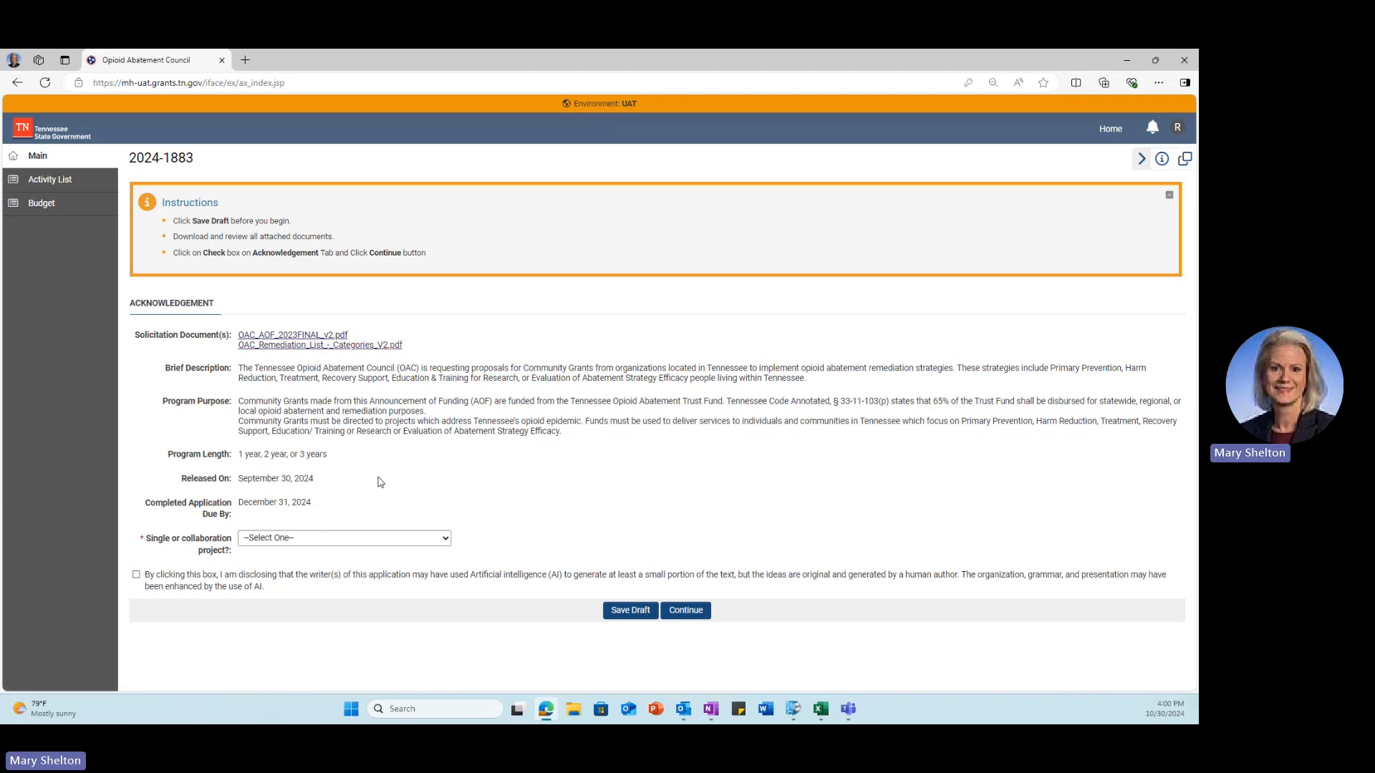
pyautogui.click(366, 542)
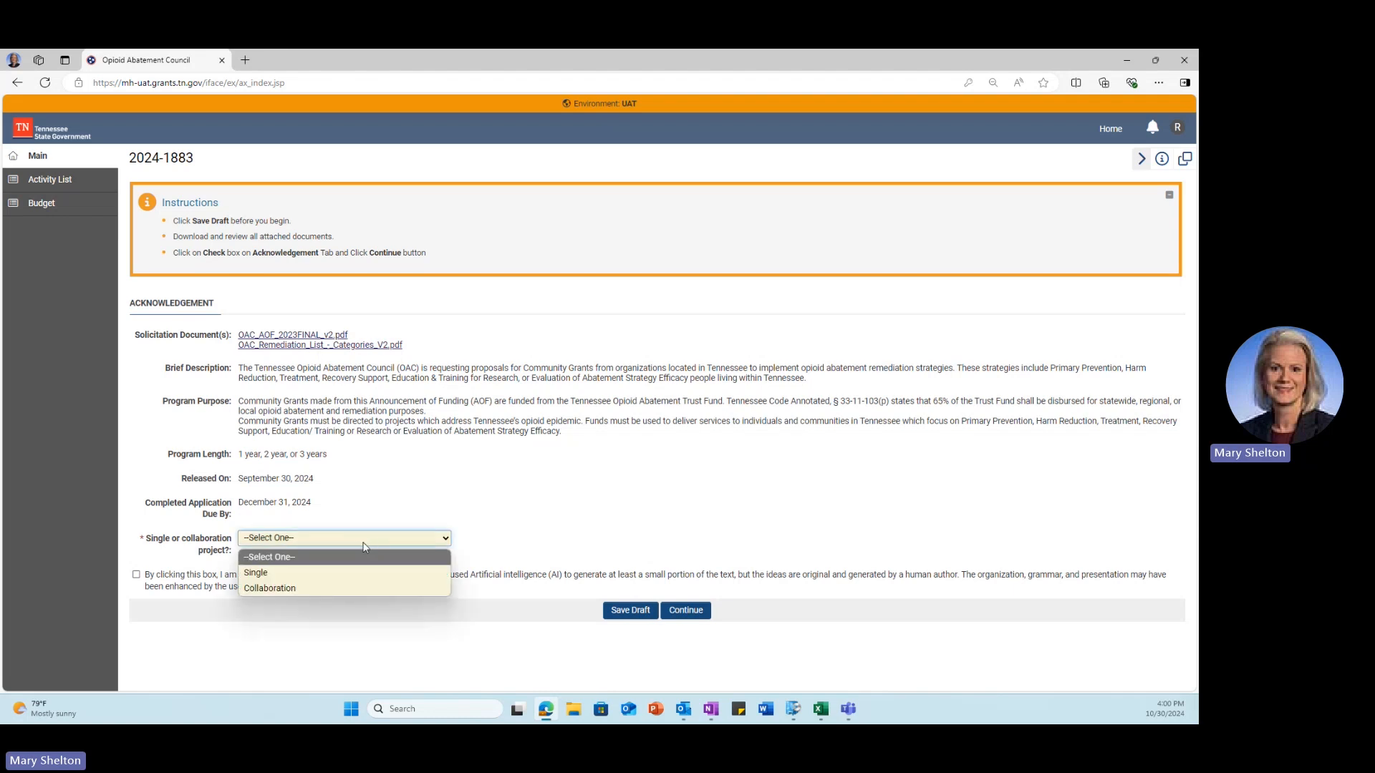
pyautogui.click(349, 572)
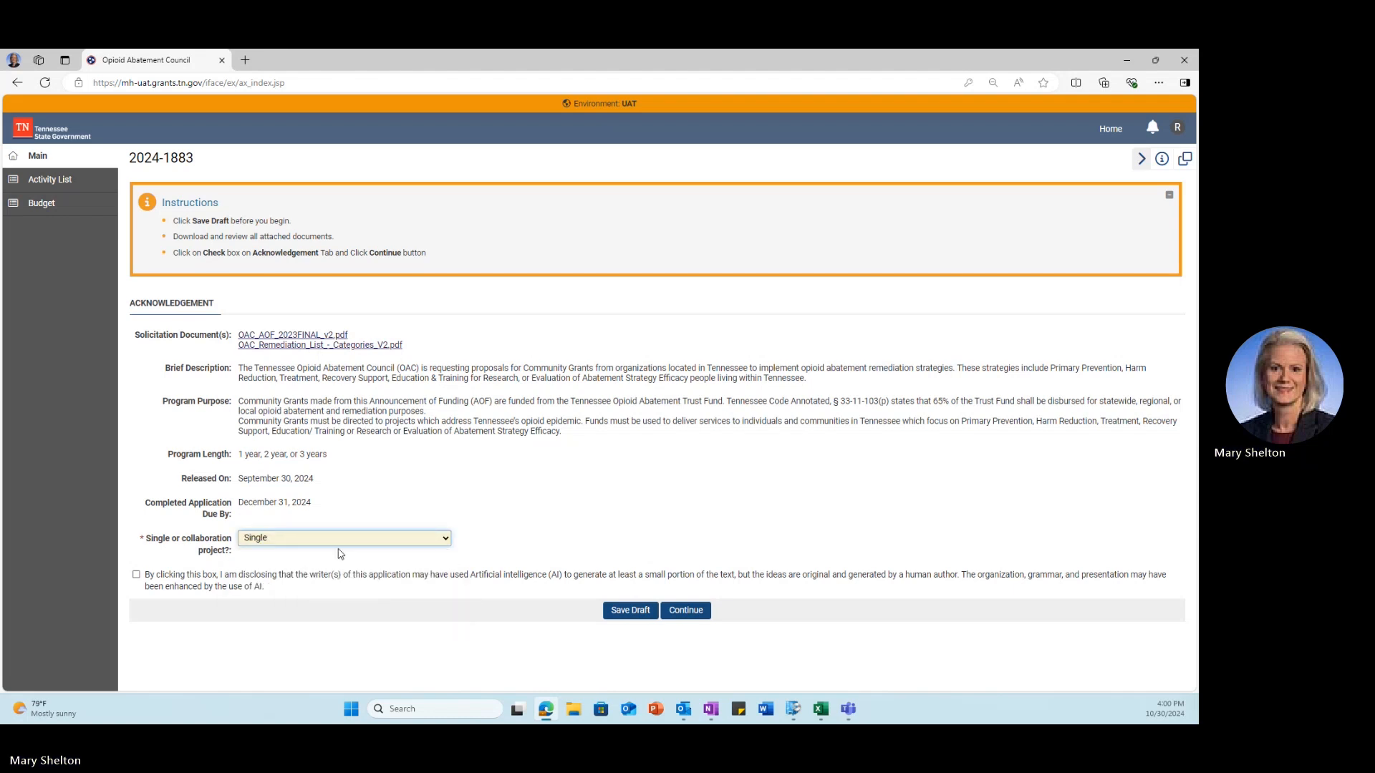
pyautogui.click(340, 538)
pyautogui.click(329, 587)
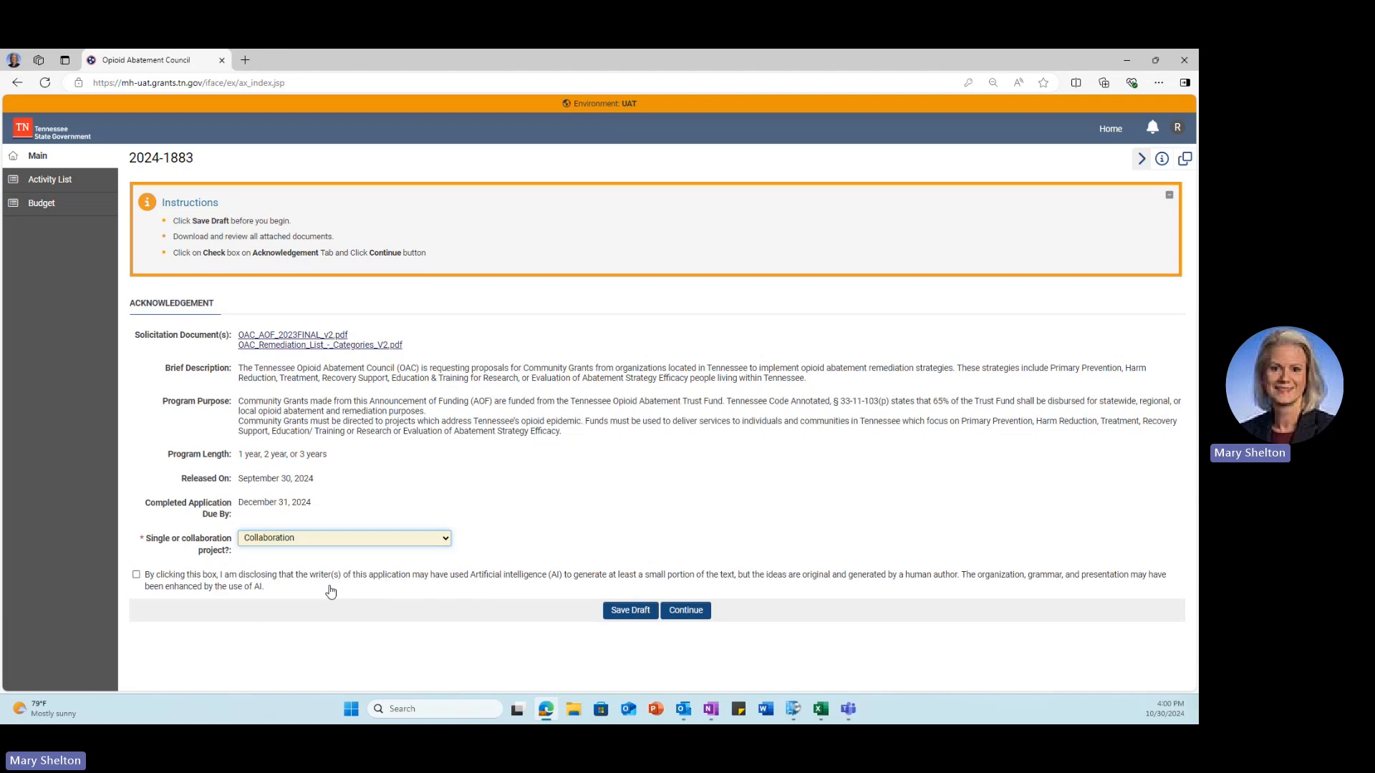
pyautogui.scroll(-3, 412, 474)
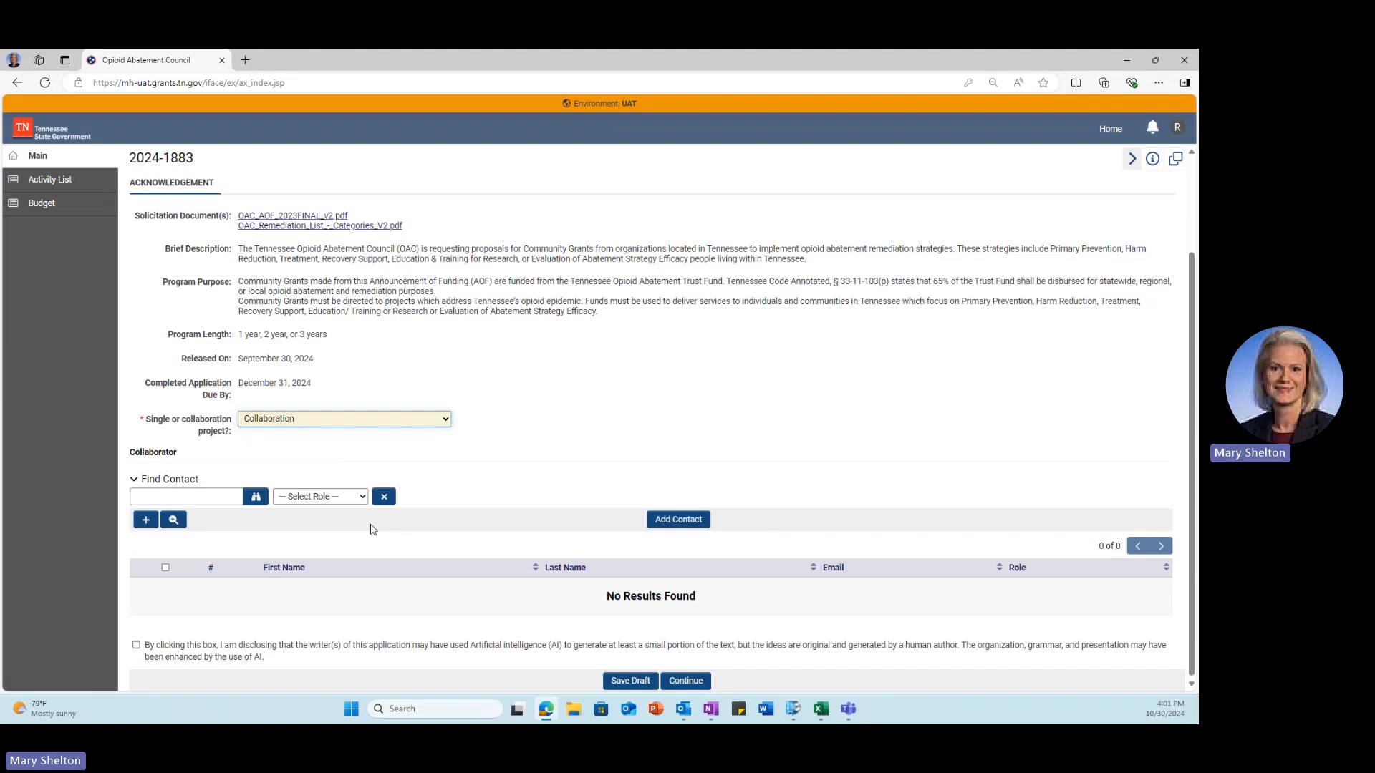
# Step: Enter the proposer's contact in Find Contact and assign the Collaborator role
pyautogui.click(203, 497)
pyautogui.write('mary sh')
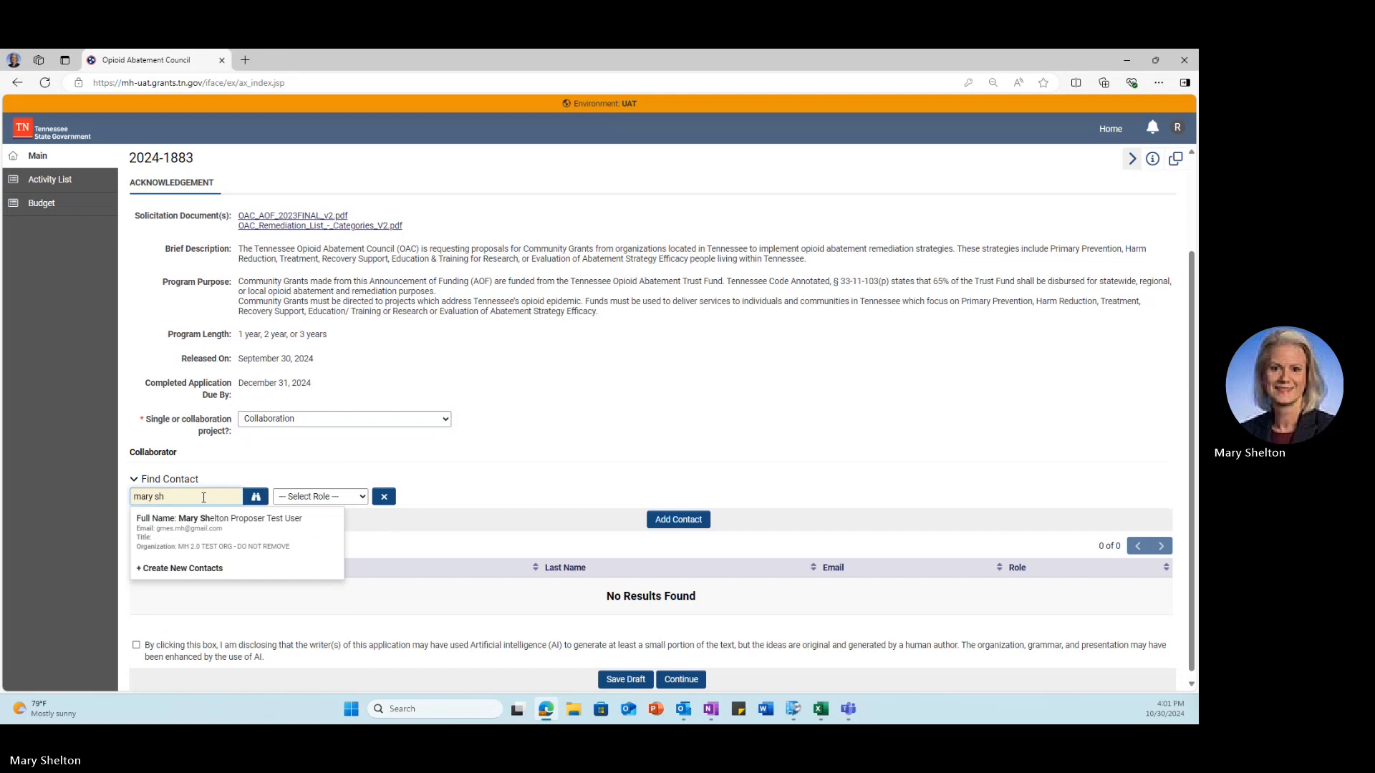
pyautogui.click(214, 520)
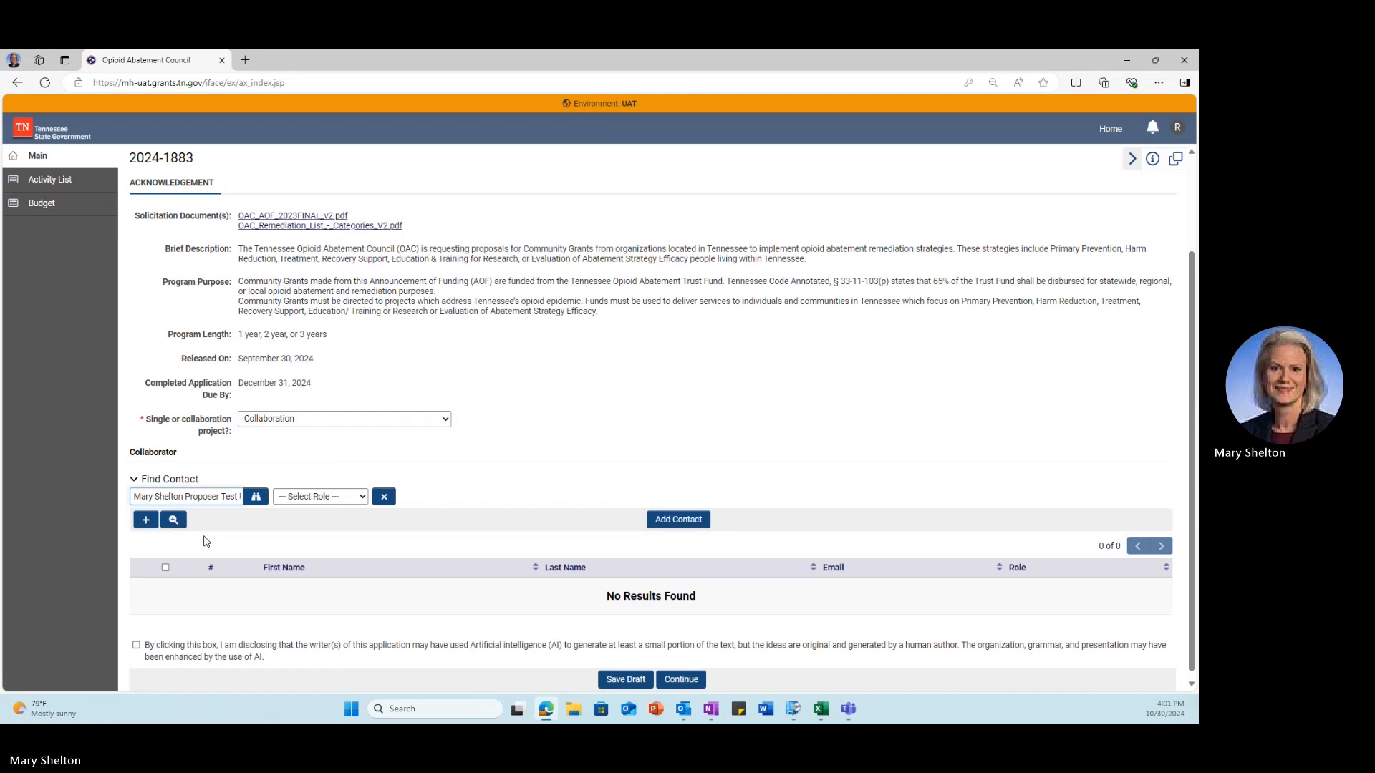
pyautogui.click(305, 497)
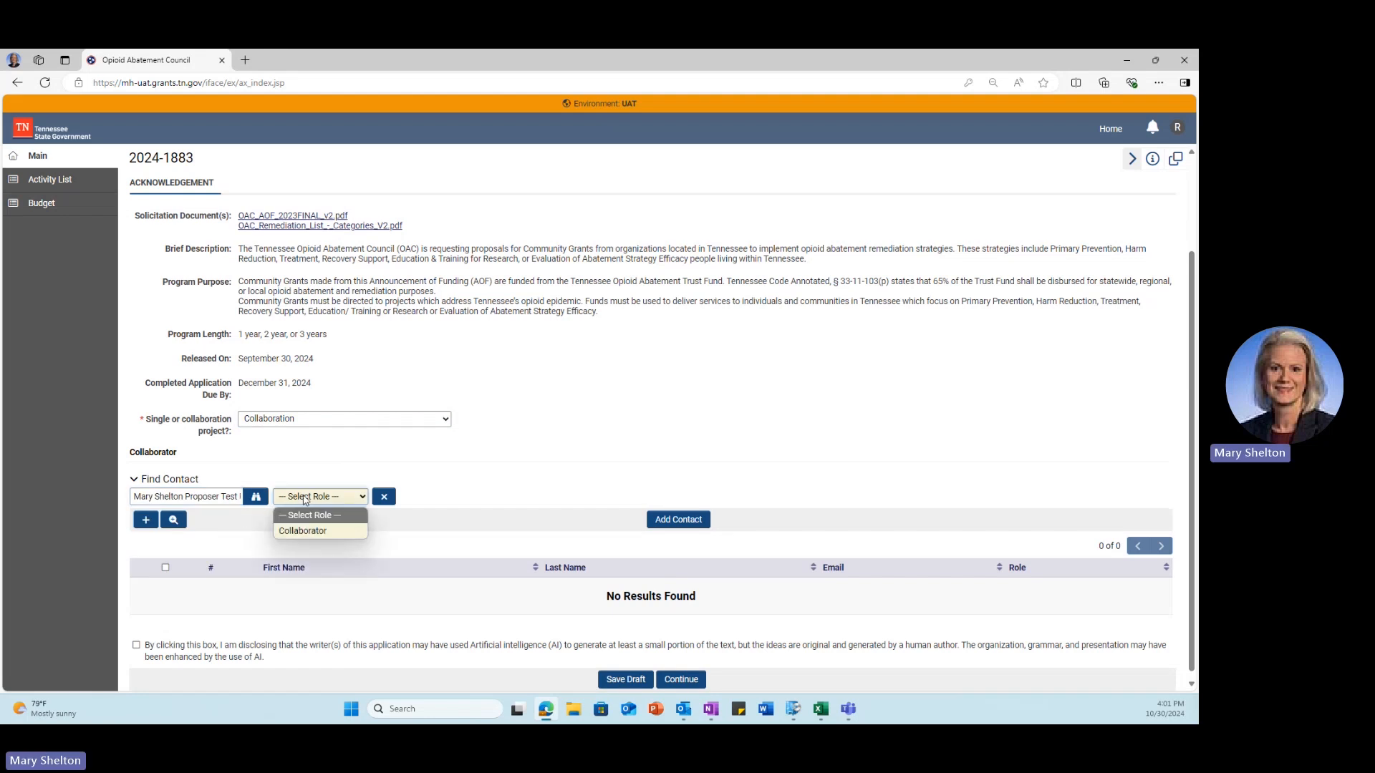
pyautogui.click(317, 529)
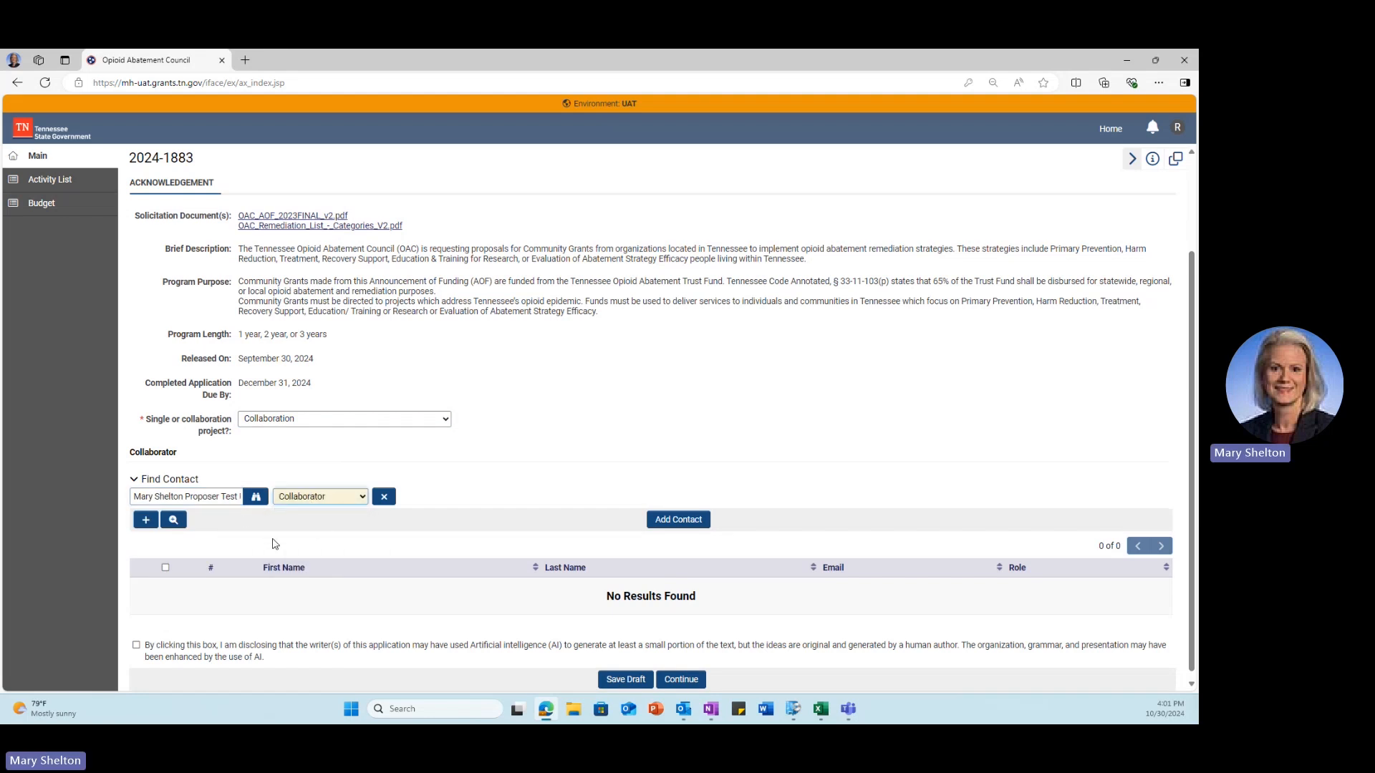
# Step: Open the contact directory and a new-contact form, then close both without submitting
pyautogui.click(257, 498)
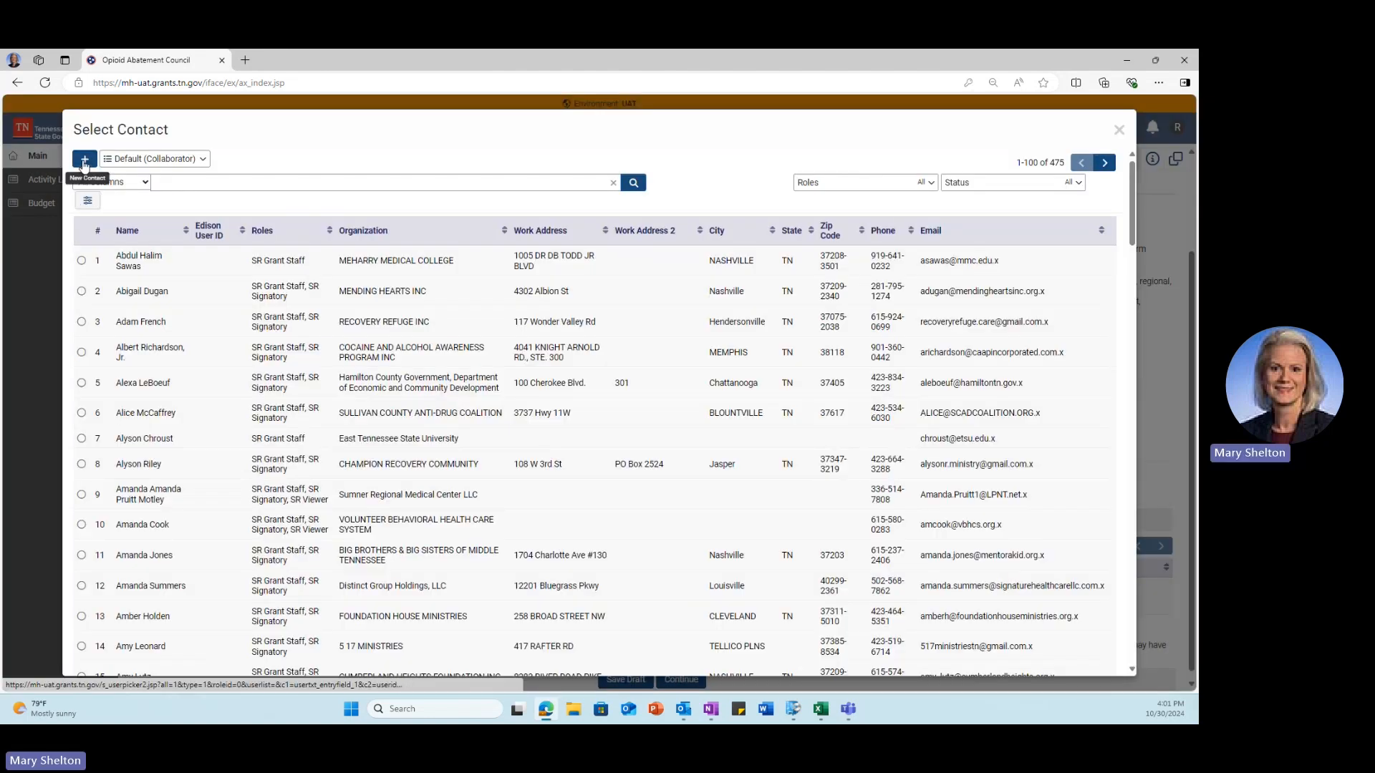
pyautogui.click(84, 163)
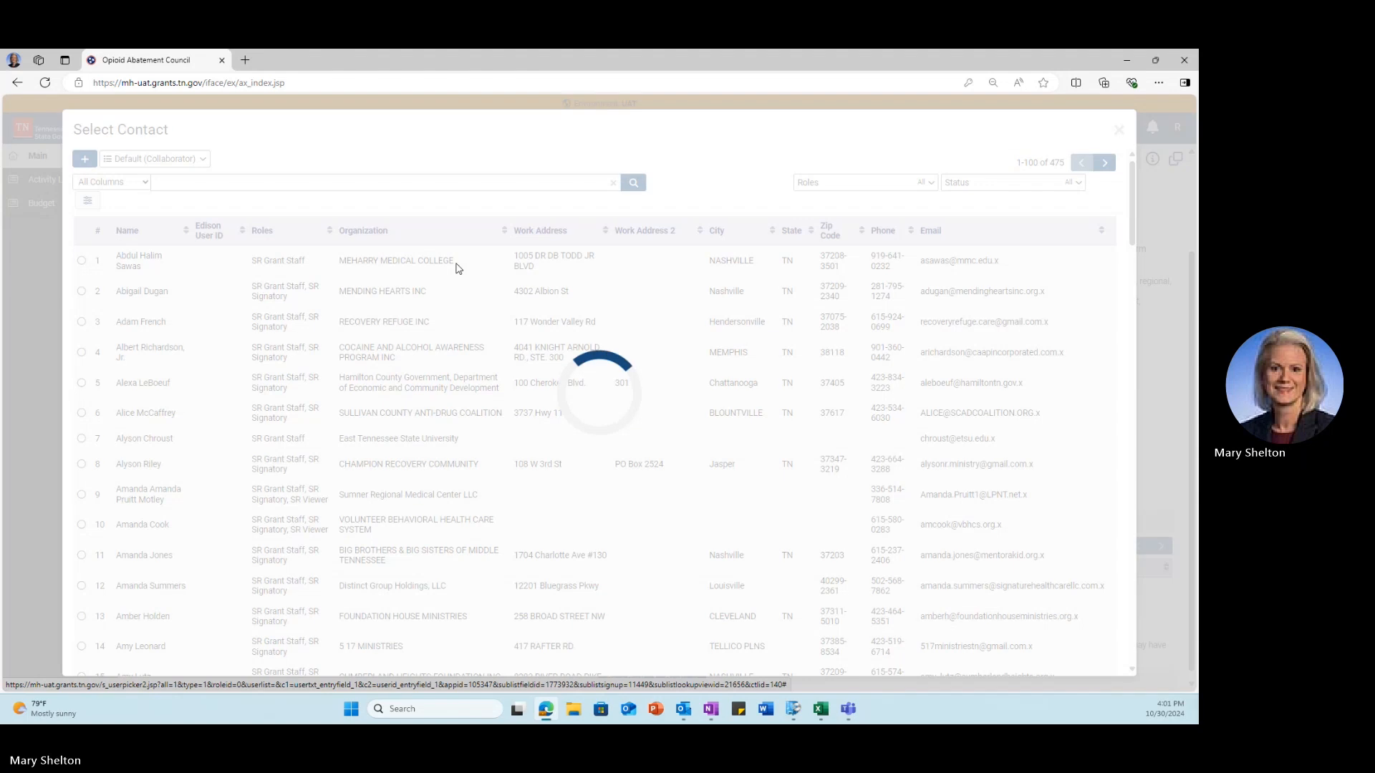
pyautogui.click(451, 390)
pyautogui.click(410, 439)
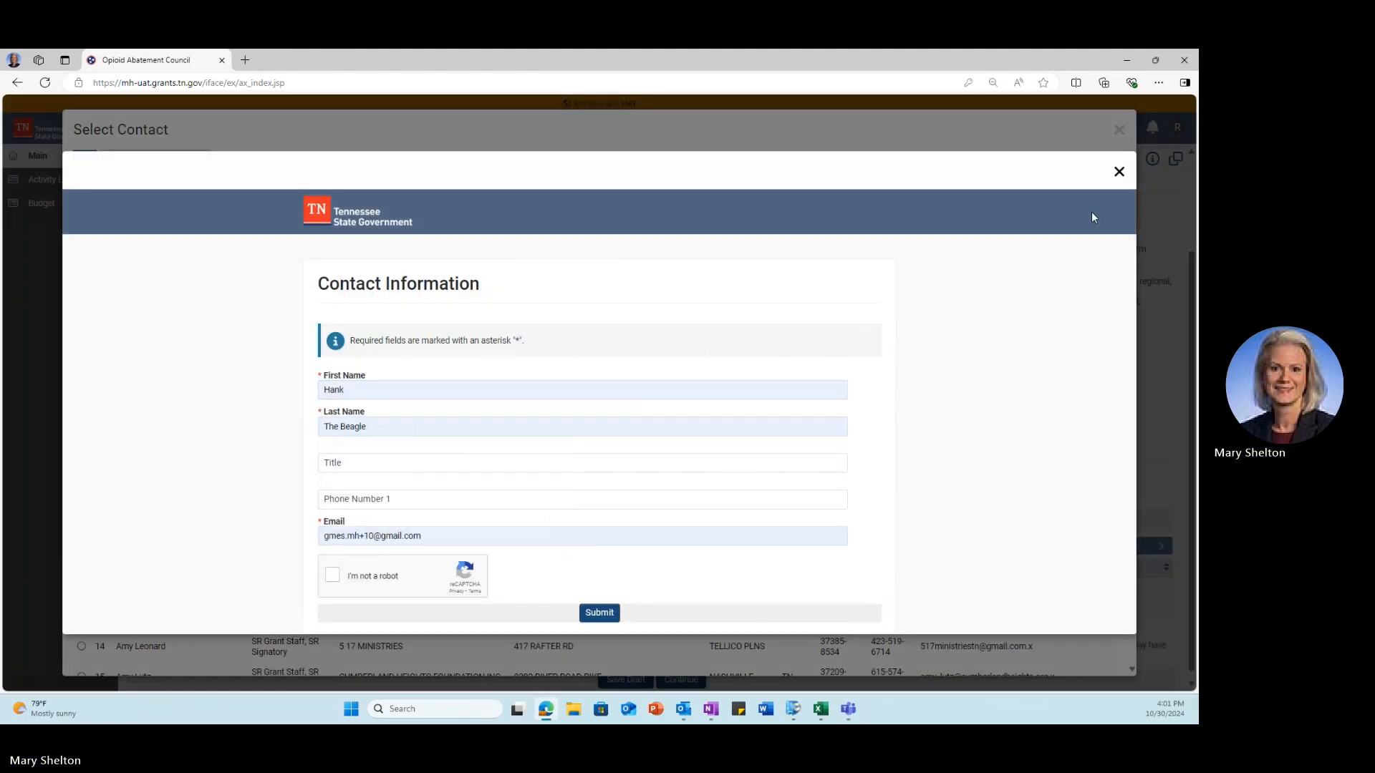
pyautogui.click(1119, 173)
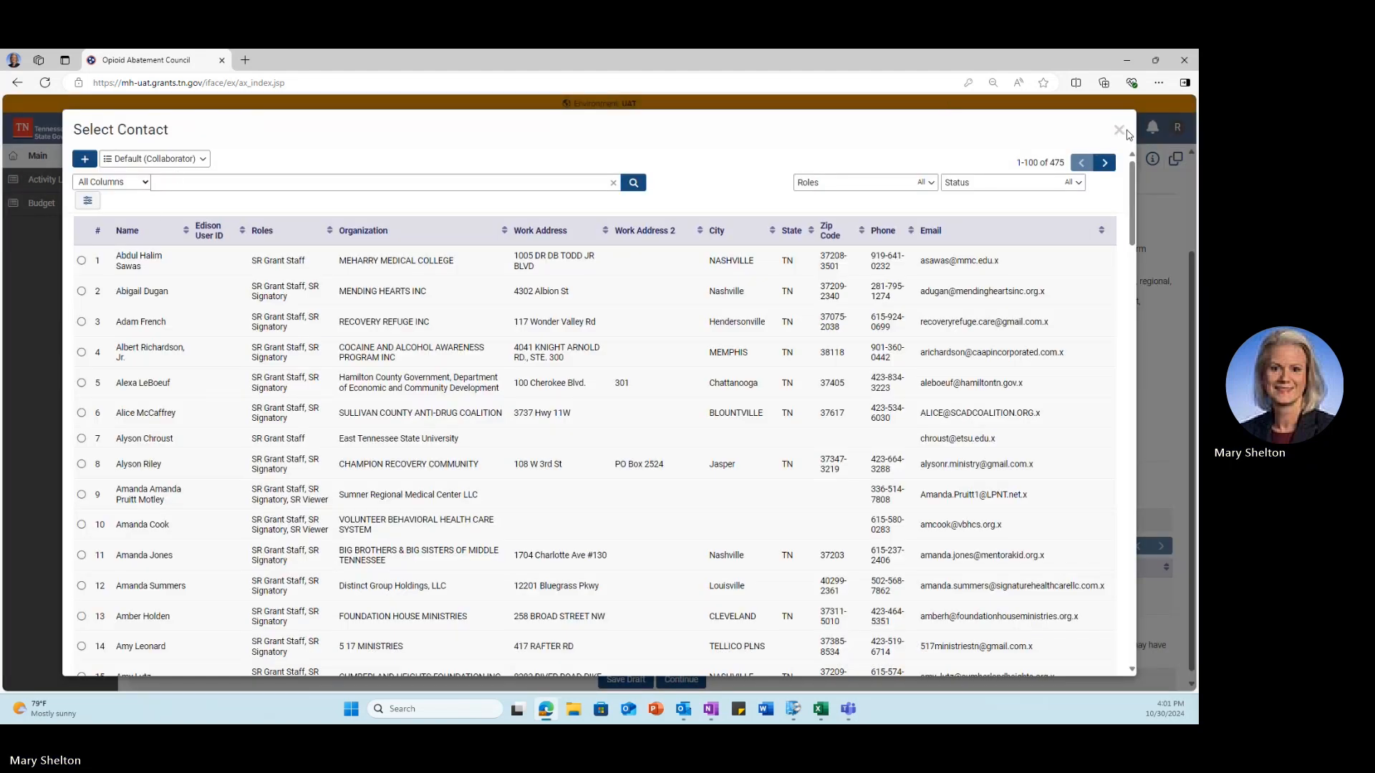
pyautogui.click(1118, 130)
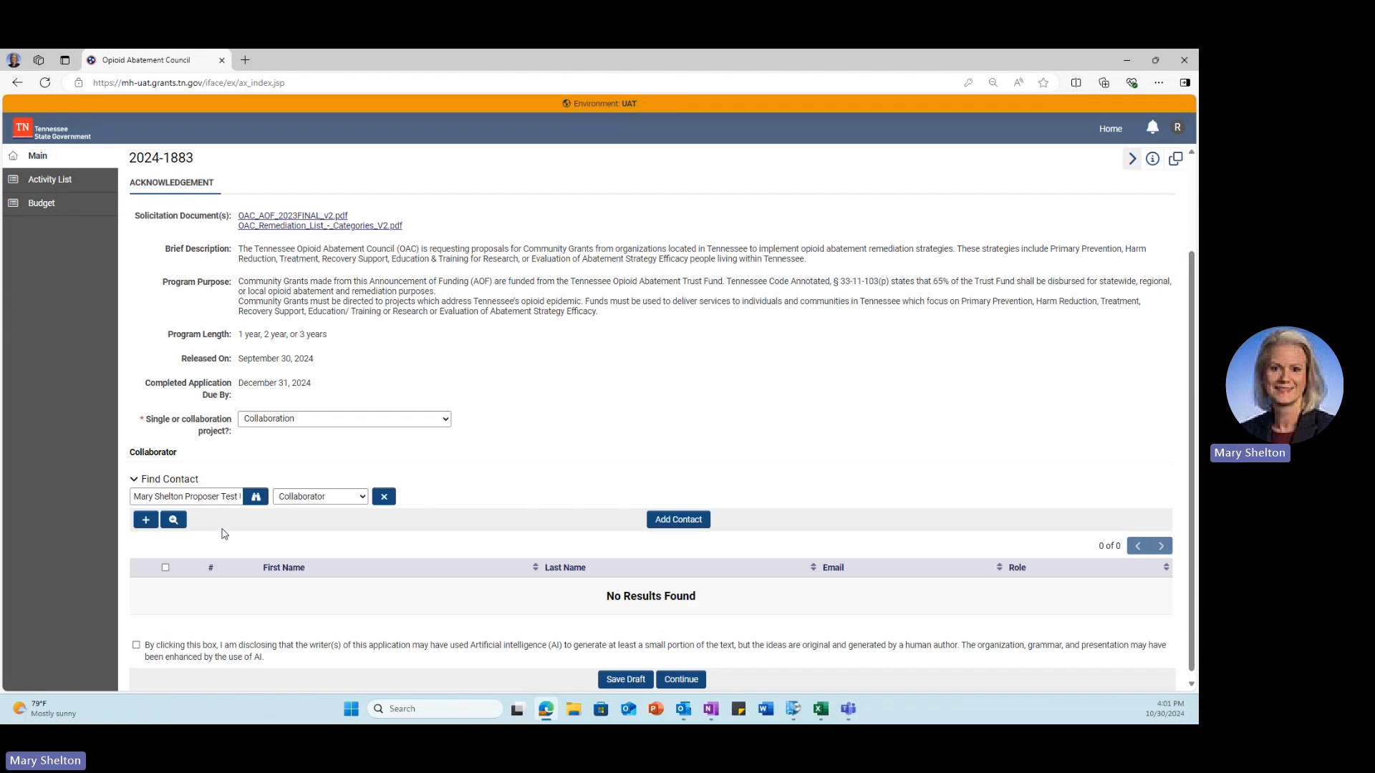
# Step: Tick the AI-use disclosure checkbox and save application 2024-1883 as a draft
pyautogui.scroll(-1, 208, 526)
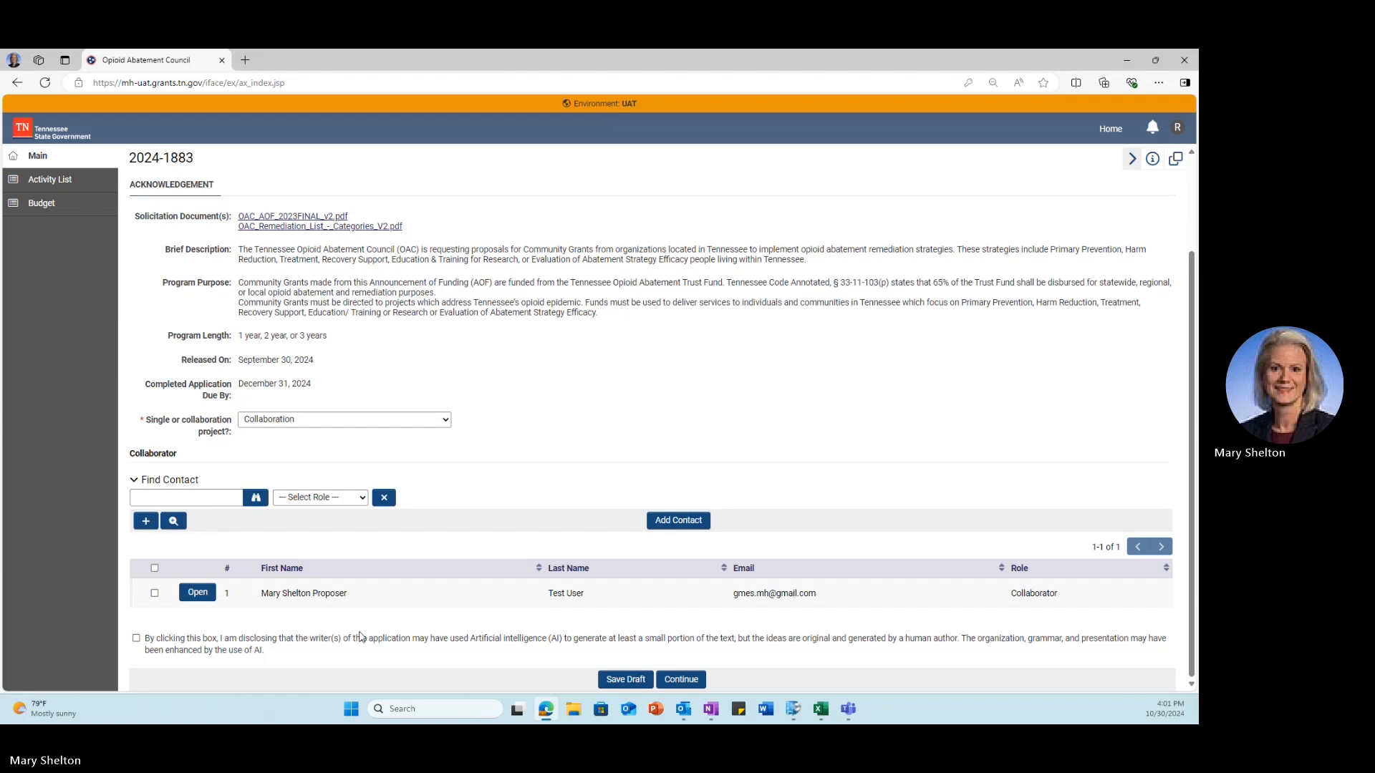
pyautogui.click(136, 639)
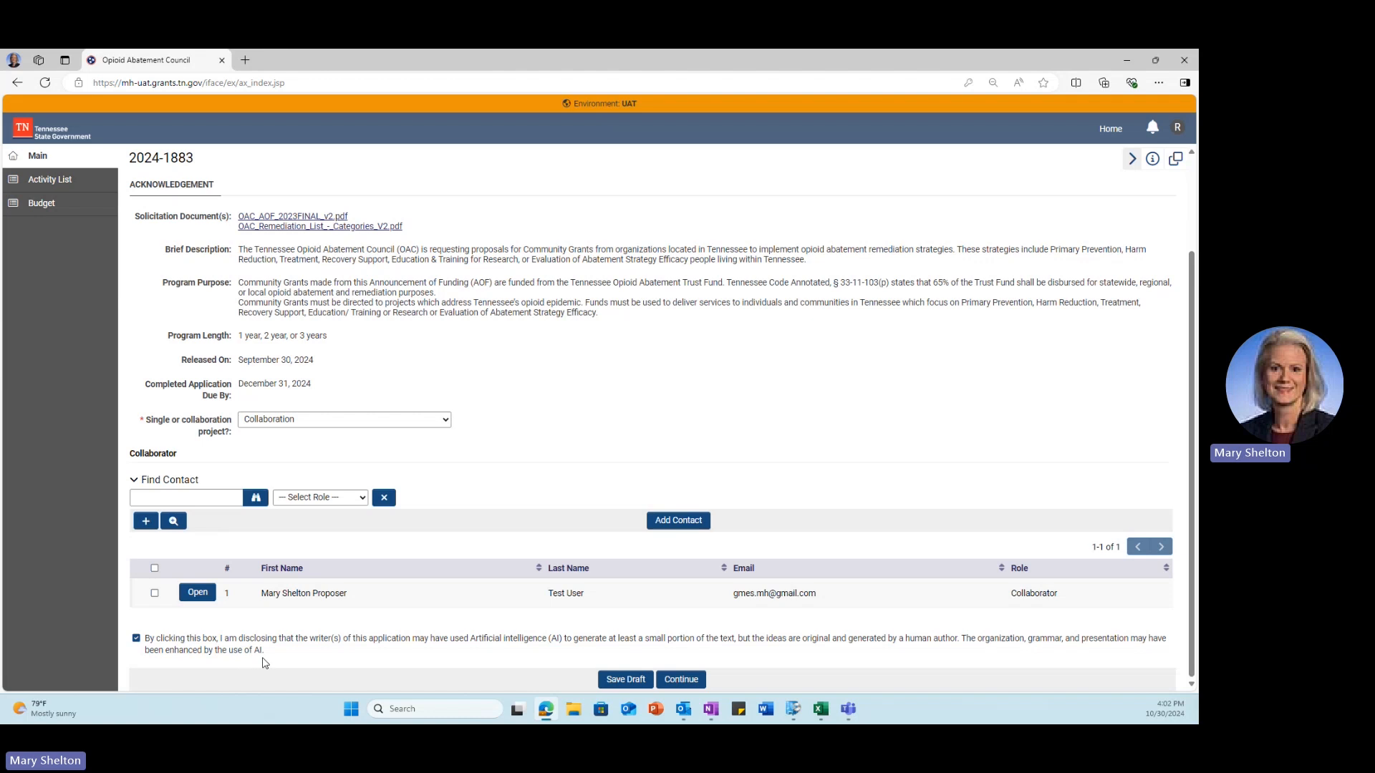
pyautogui.click(616, 680)
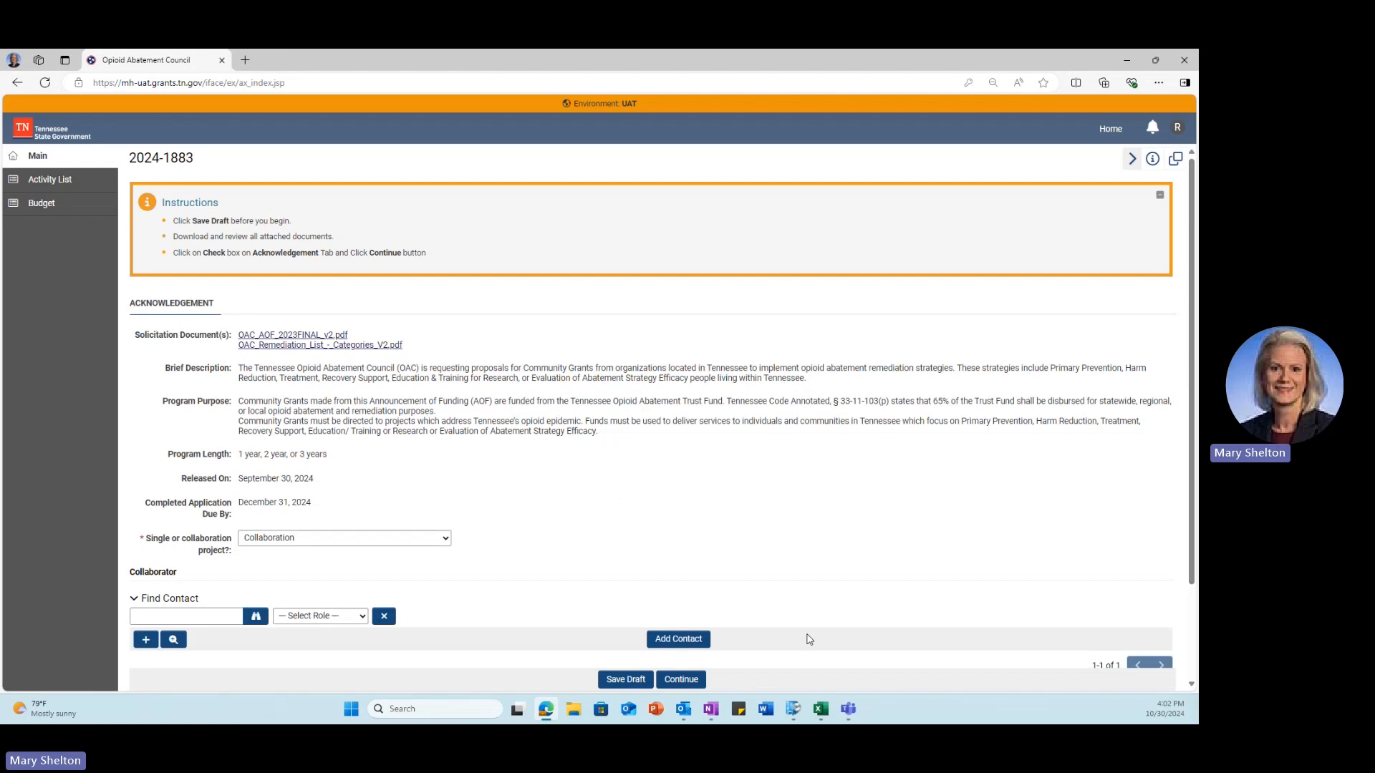
# Step: Continue past the Acknowledgement page into the full application 2024-1883 form
pyautogui.click(675, 680)
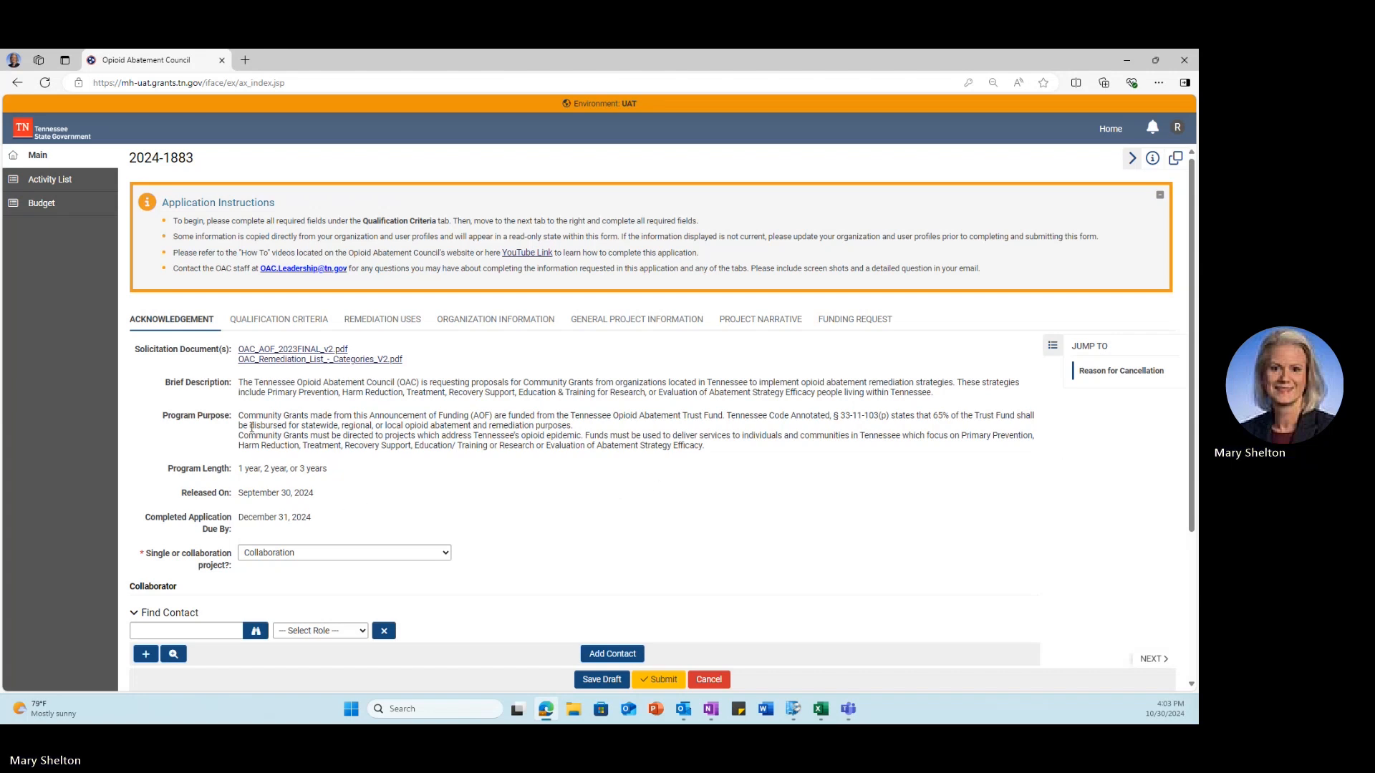
# Step: Tick the Tennessee presence, recovery housing and treatment licensing qualification criteria and save the draft
pyautogui.click(261, 317)
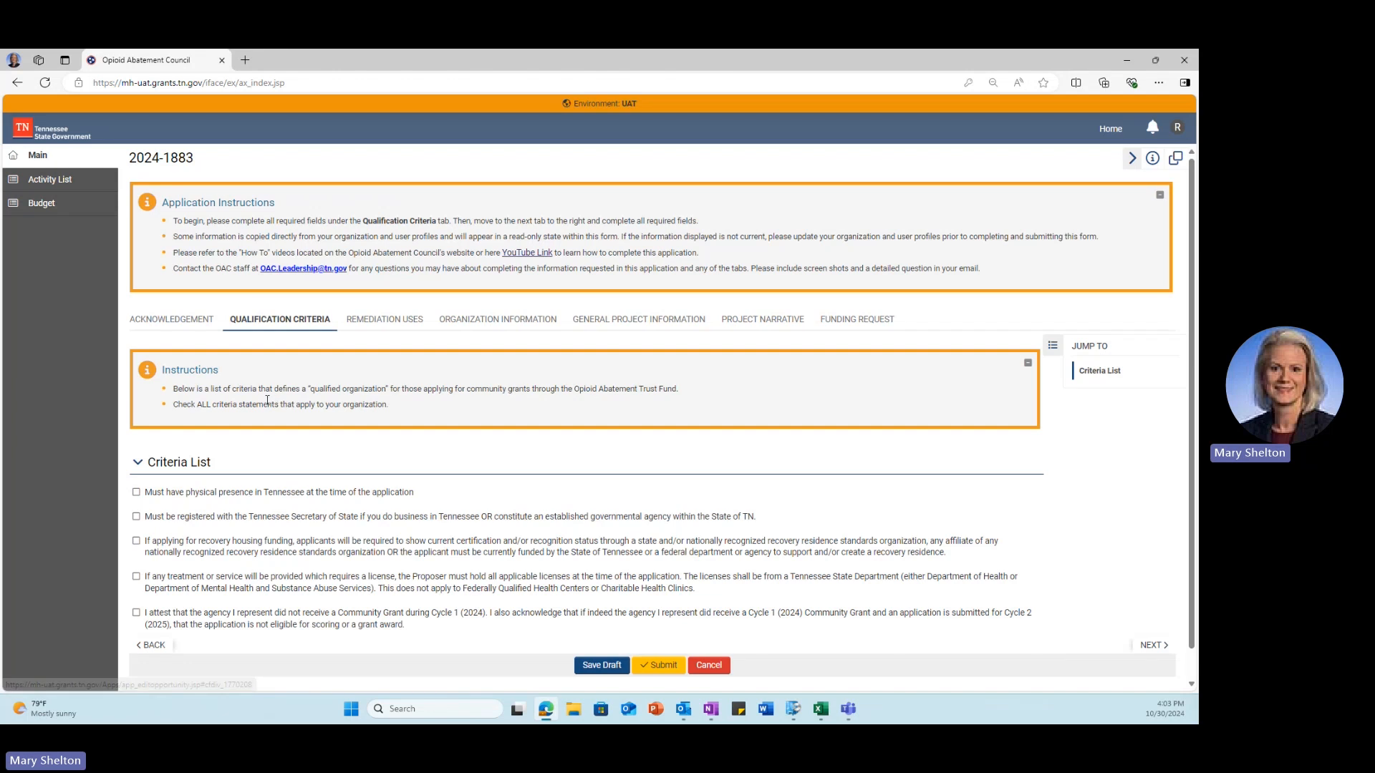
pyautogui.scroll(-1, 267, 404)
pyautogui.scroll(1, 135, 469)
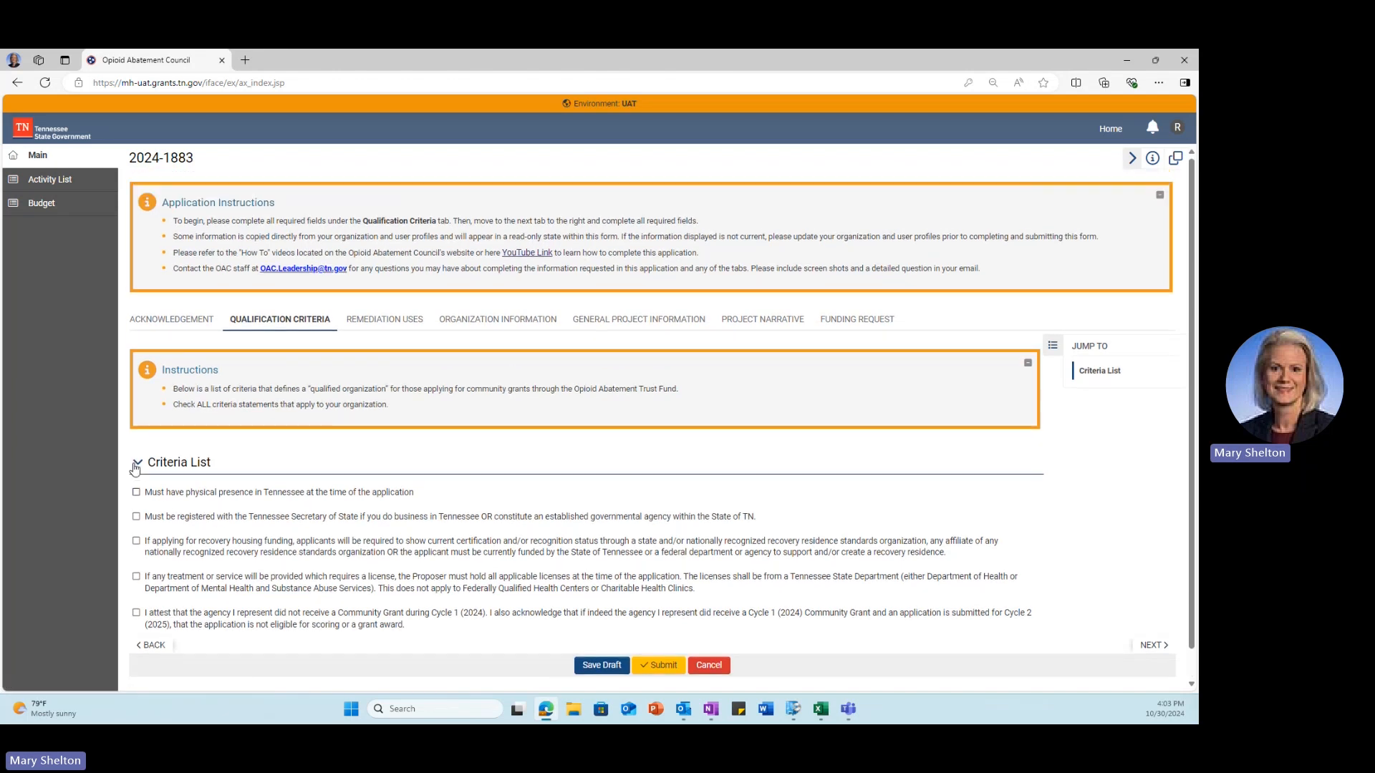
pyautogui.click(136, 492)
pyautogui.click(136, 541)
pyautogui.click(136, 578)
pyautogui.click(583, 666)
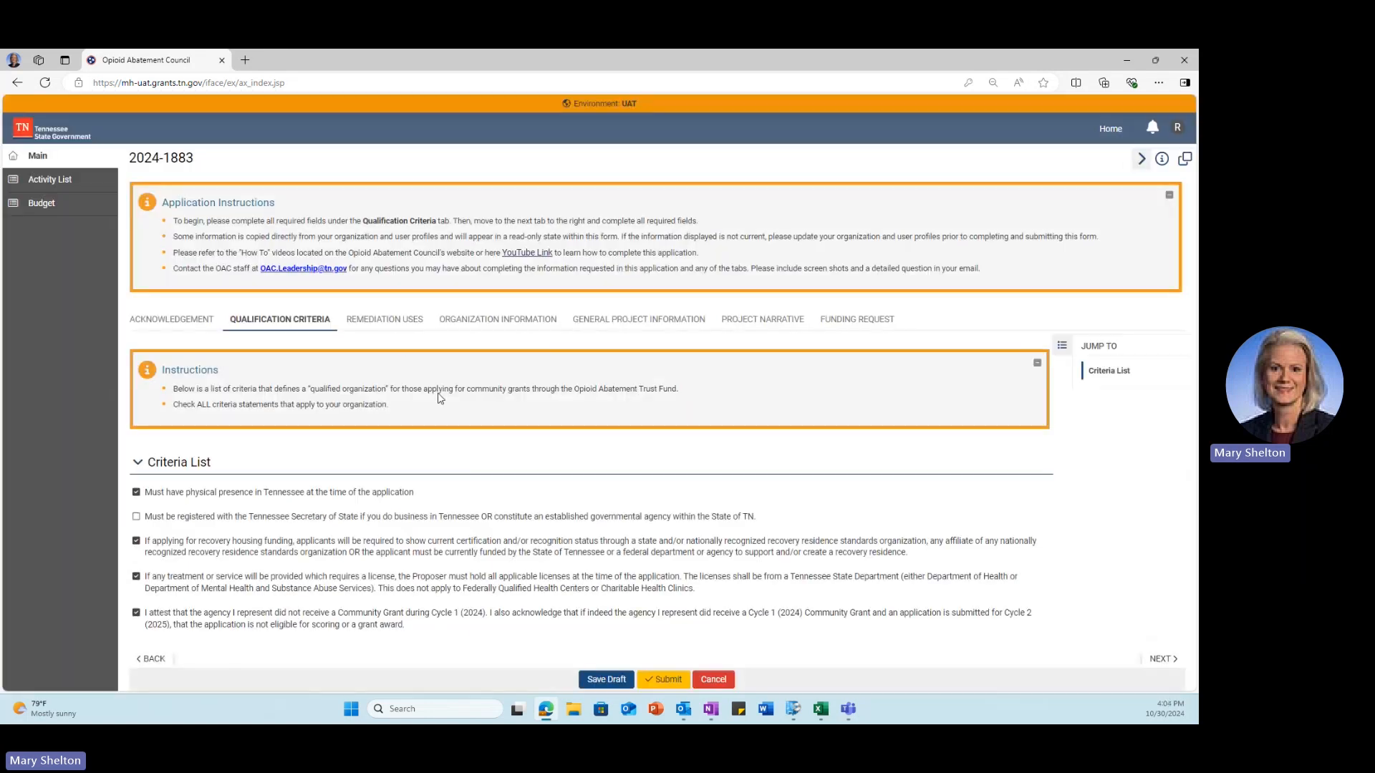
pyautogui.click(373, 320)
# Step: Add Harm Reduction A2 to the remediation uses and save the draft
pyautogui.click(443, 320)
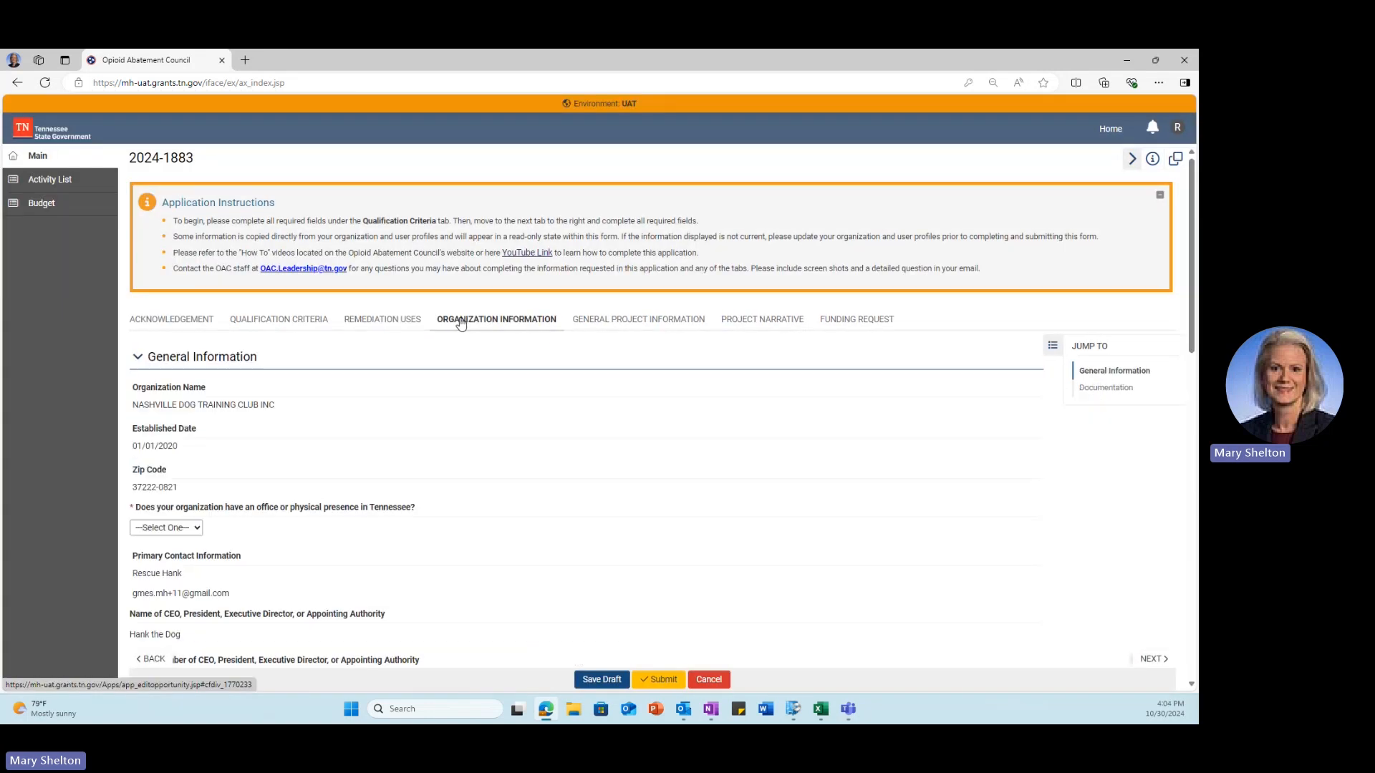
pyautogui.click(587, 320)
pyautogui.click(384, 320)
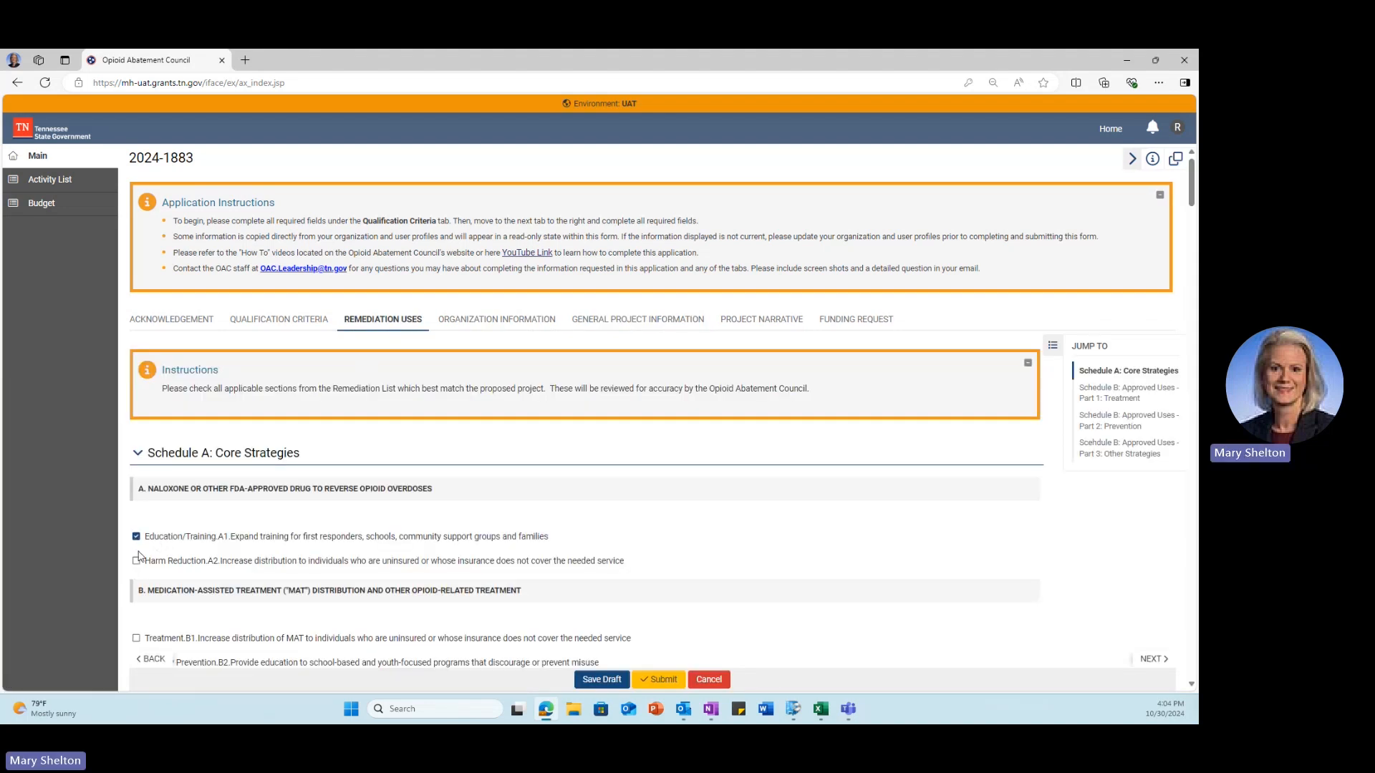
pyautogui.click(136, 561)
pyautogui.click(587, 680)
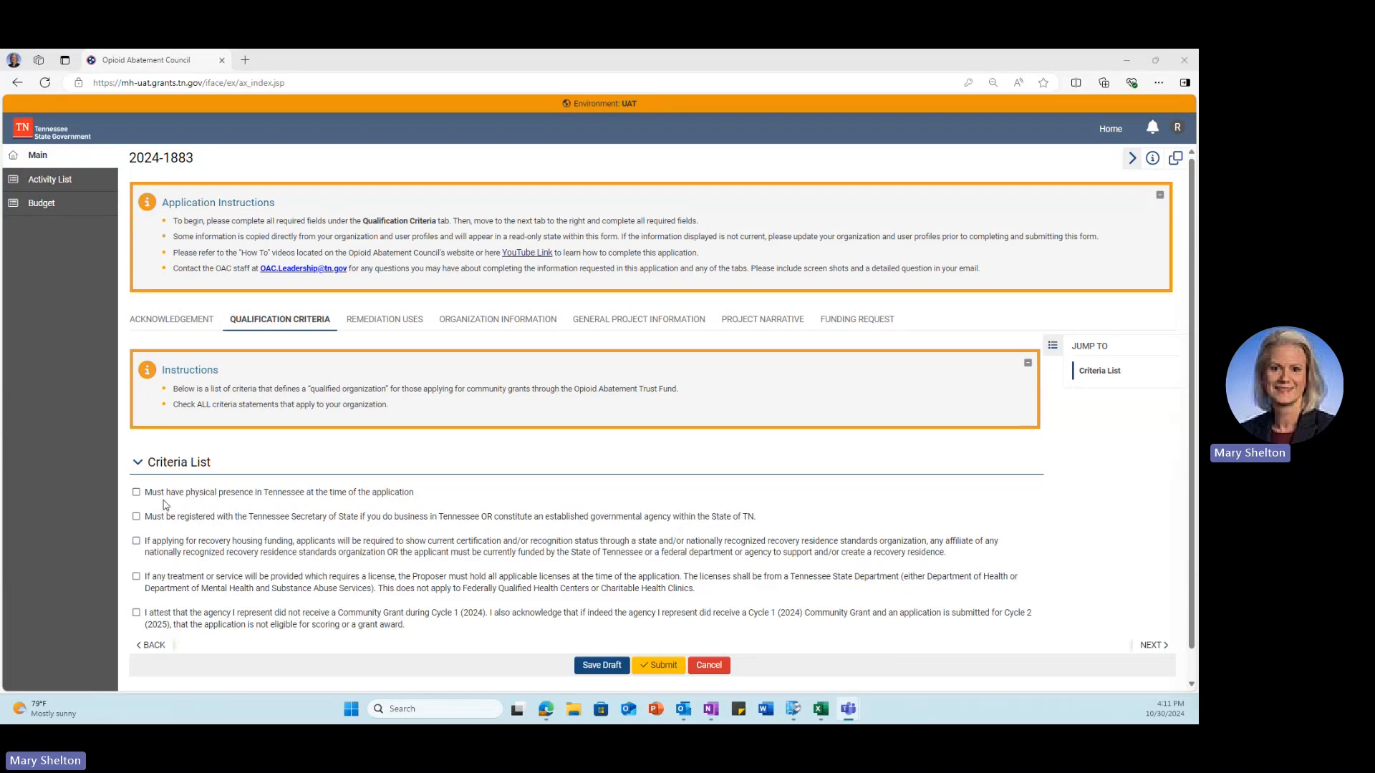
# Step: Check criteria 1, 3 and 5: Tennessee presence, recovery housing, no Cycle 1 grant, then save
pyautogui.click(136, 491)
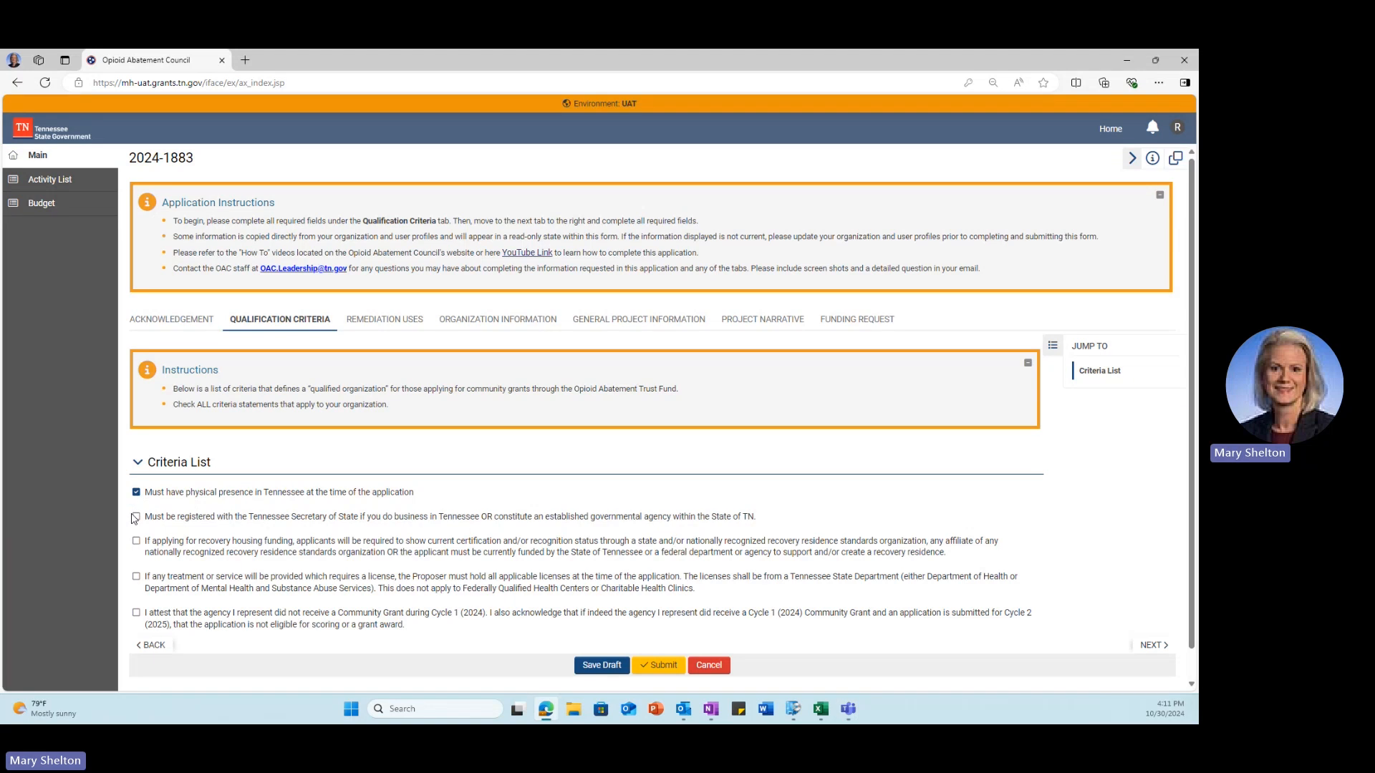
pyautogui.click(136, 540)
pyautogui.scroll(-1, 154, 555)
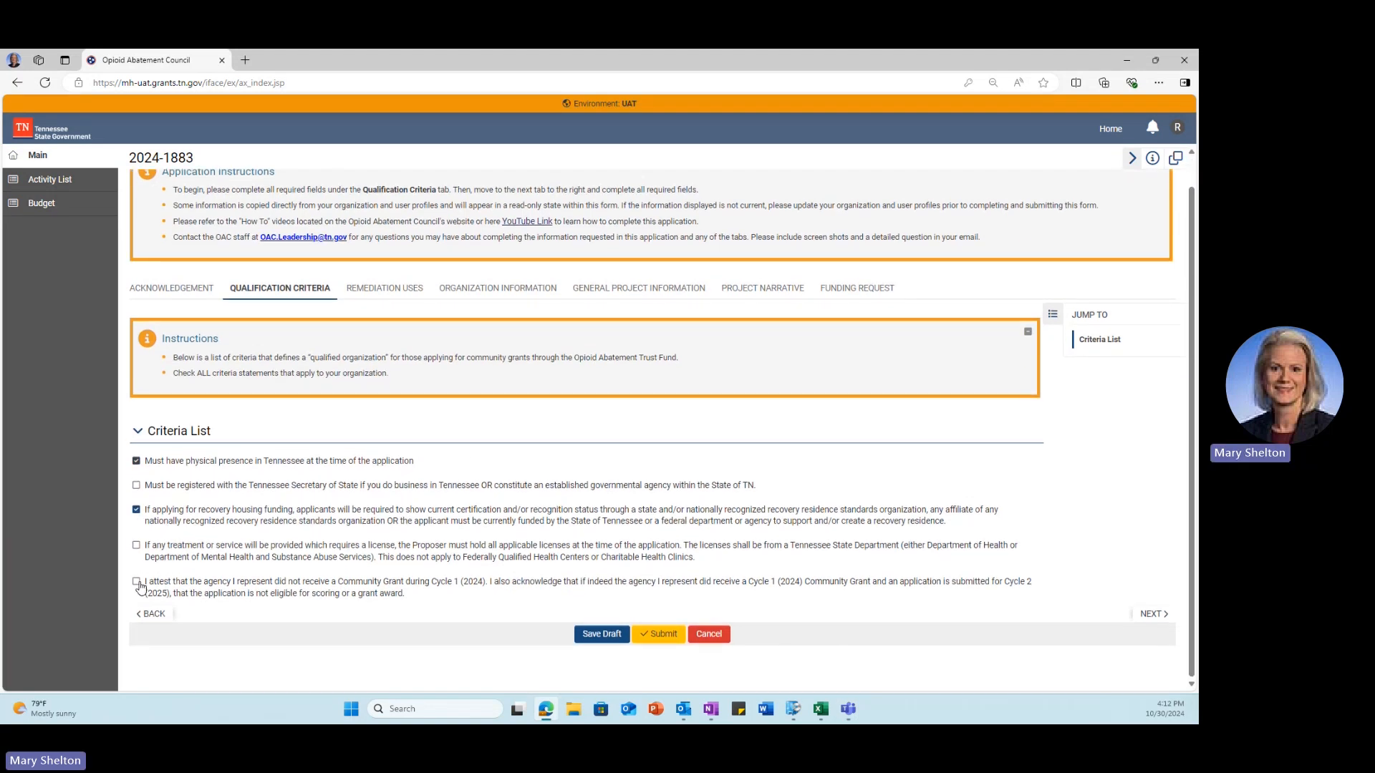
pyautogui.click(136, 582)
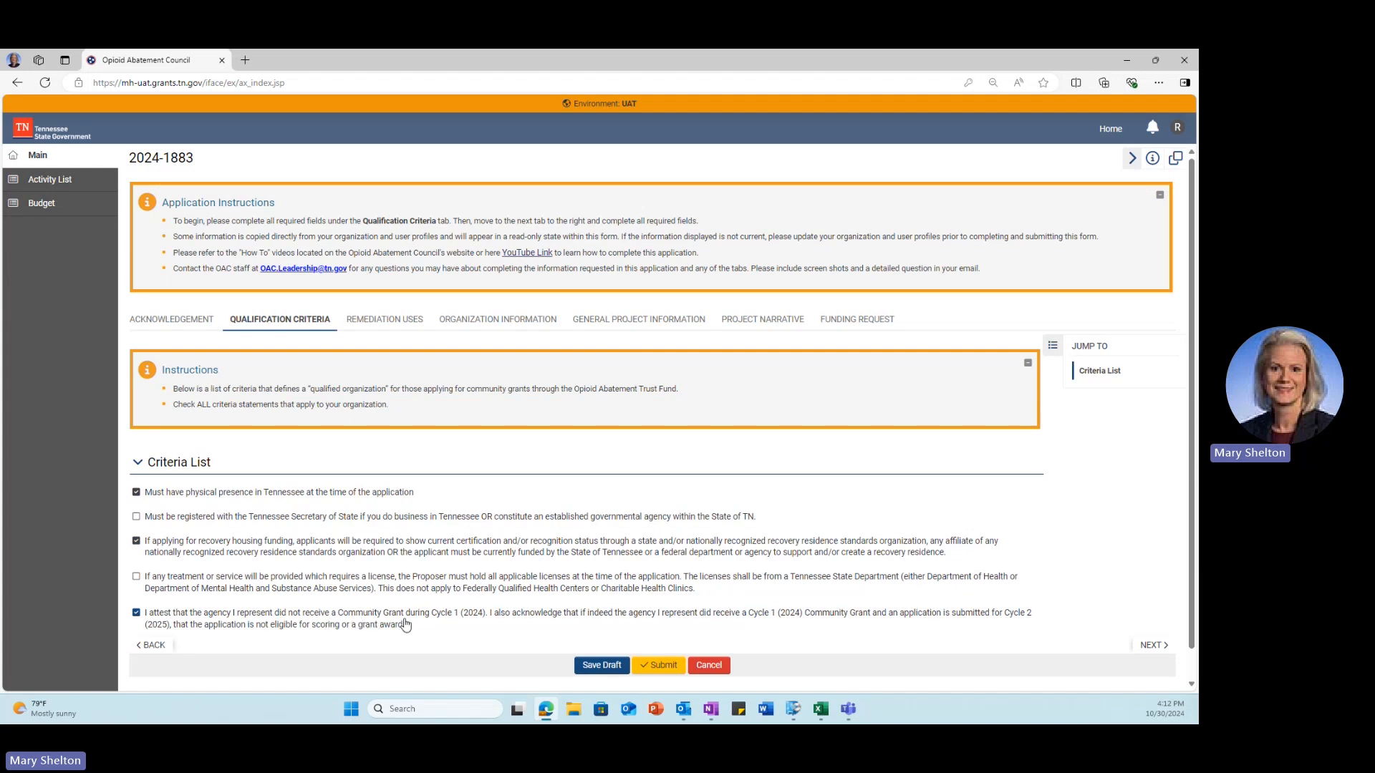
pyautogui.click(593, 666)
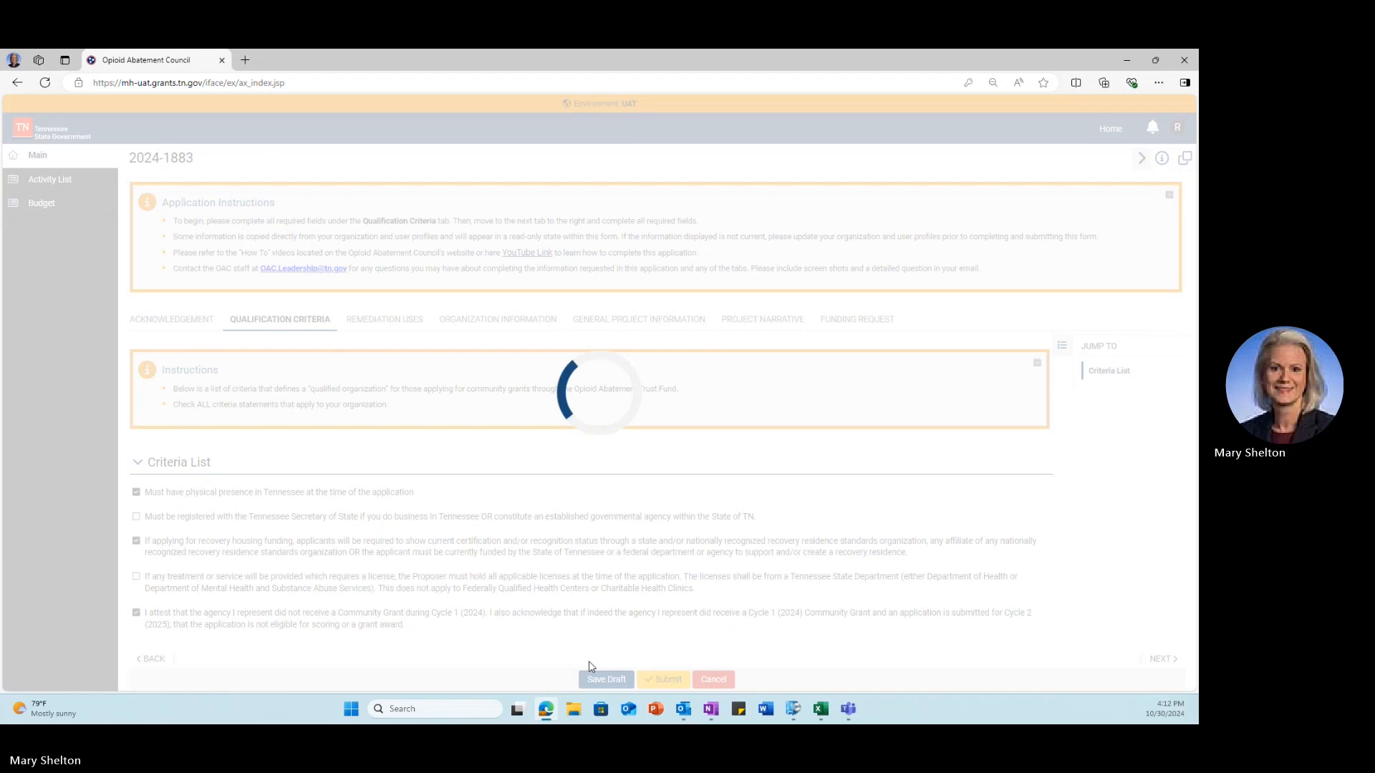
pyautogui.click(362, 323)
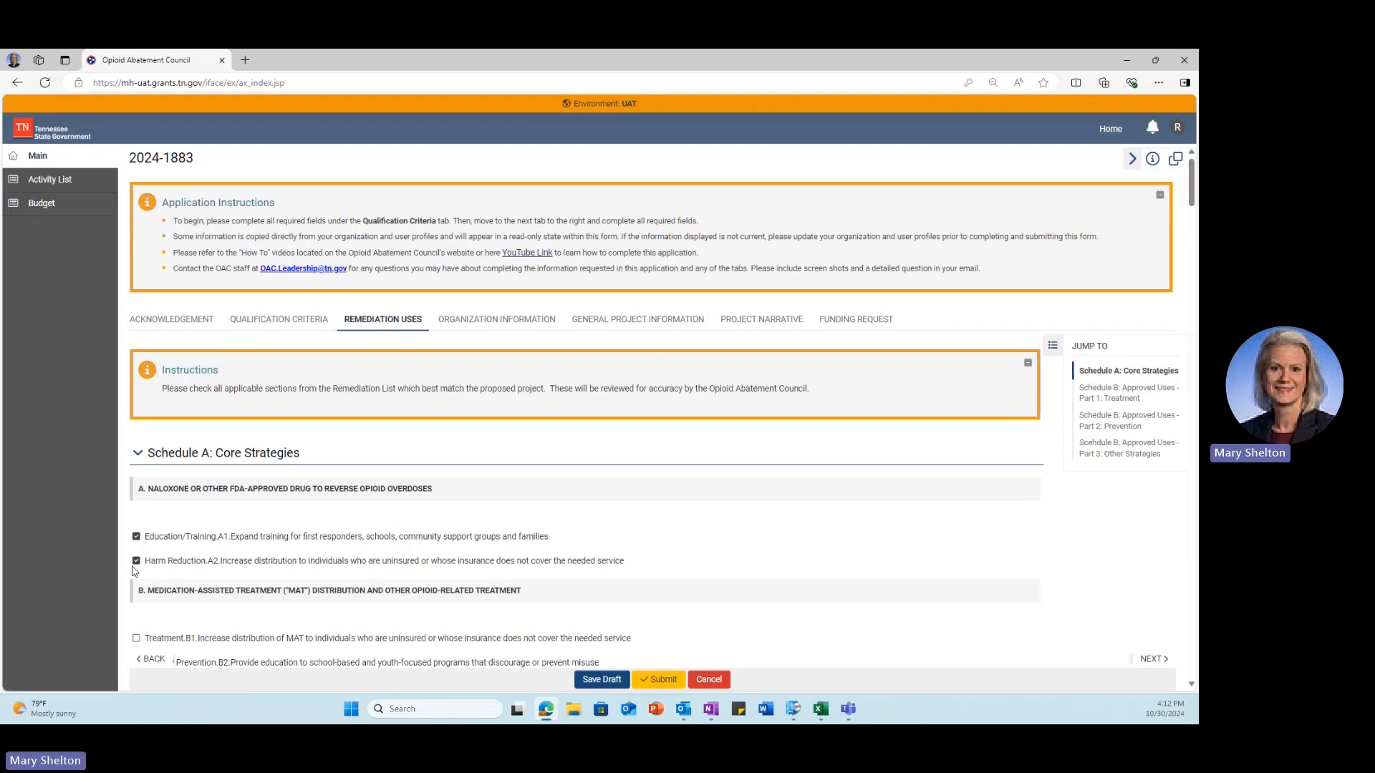
# Step: Review the Schedule B Parts 1–3 remediation lists via Jump To and save the draft
pyautogui.click(1102, 393)
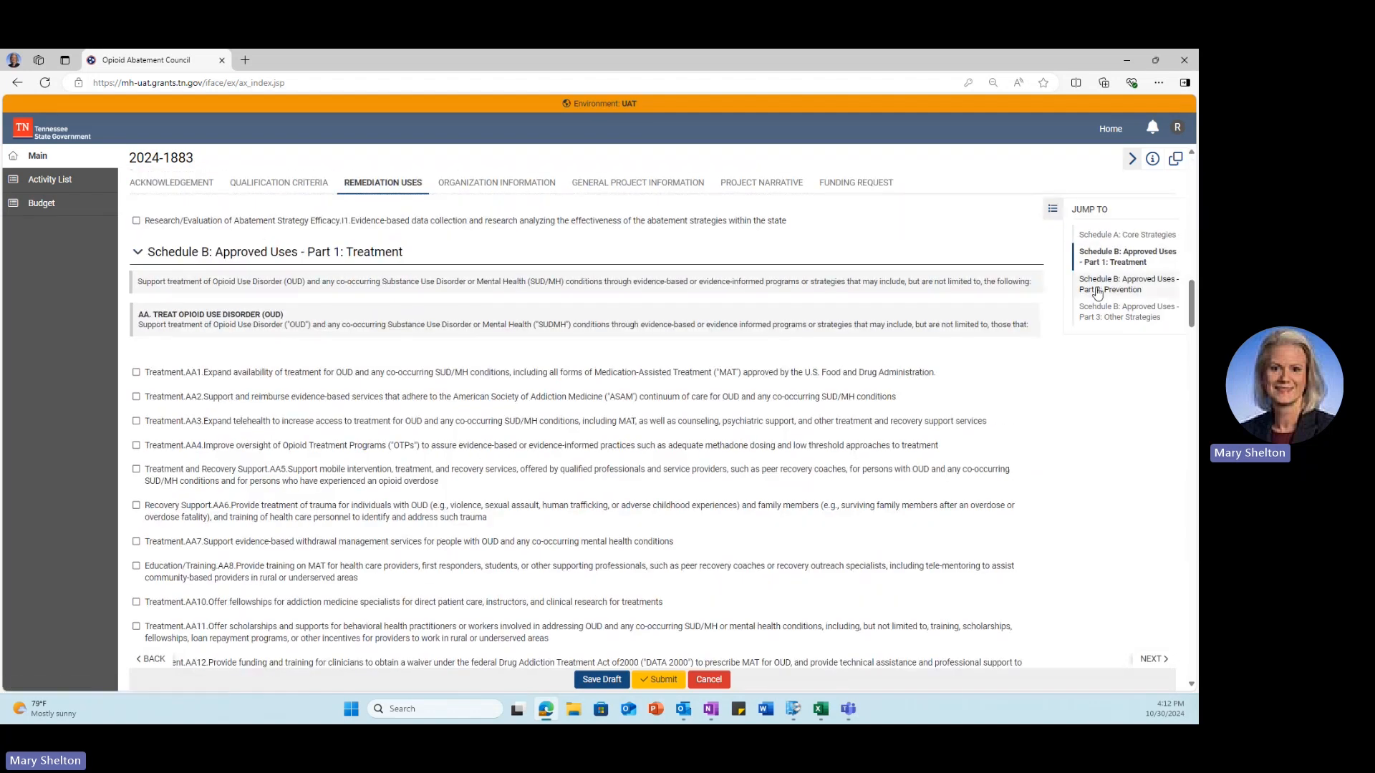
pyautogui.click(1097, 290)
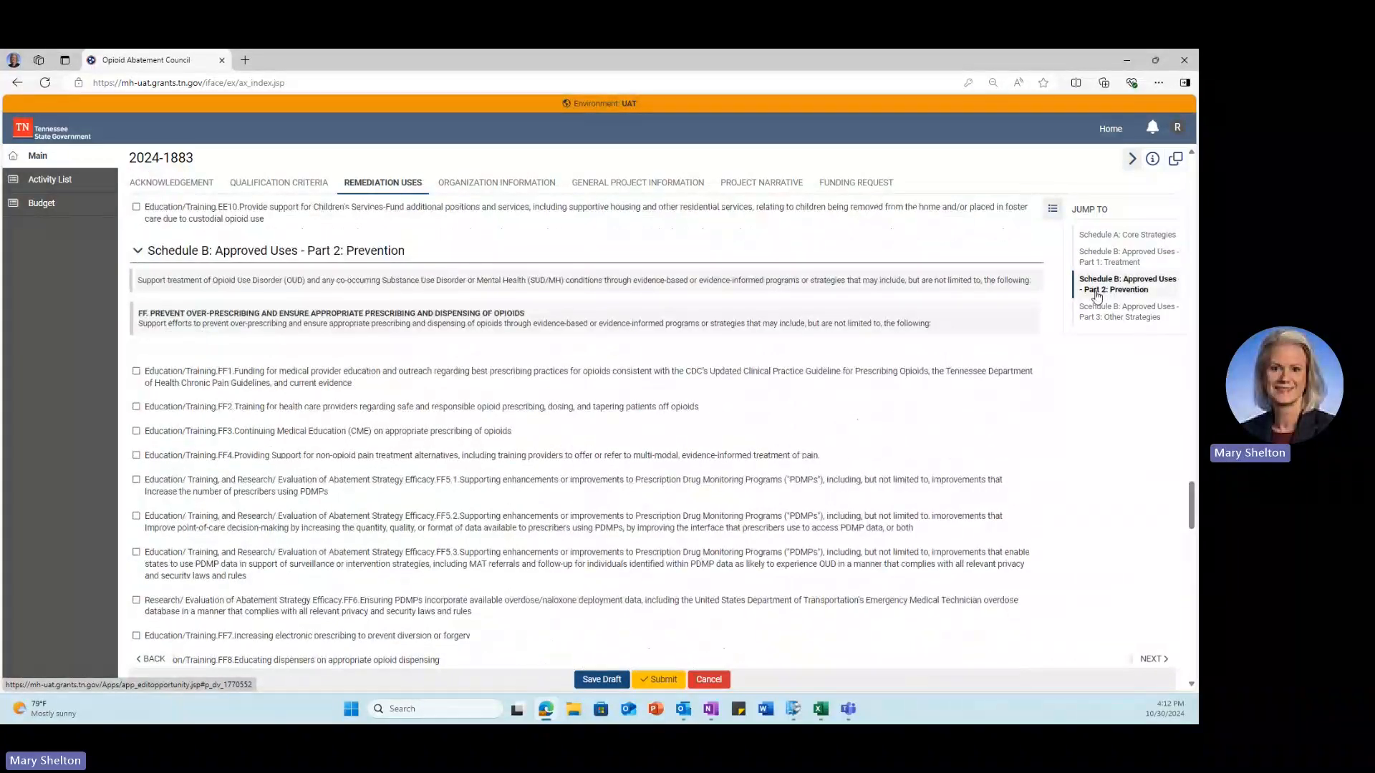
pyautogui.click(1097, 312)
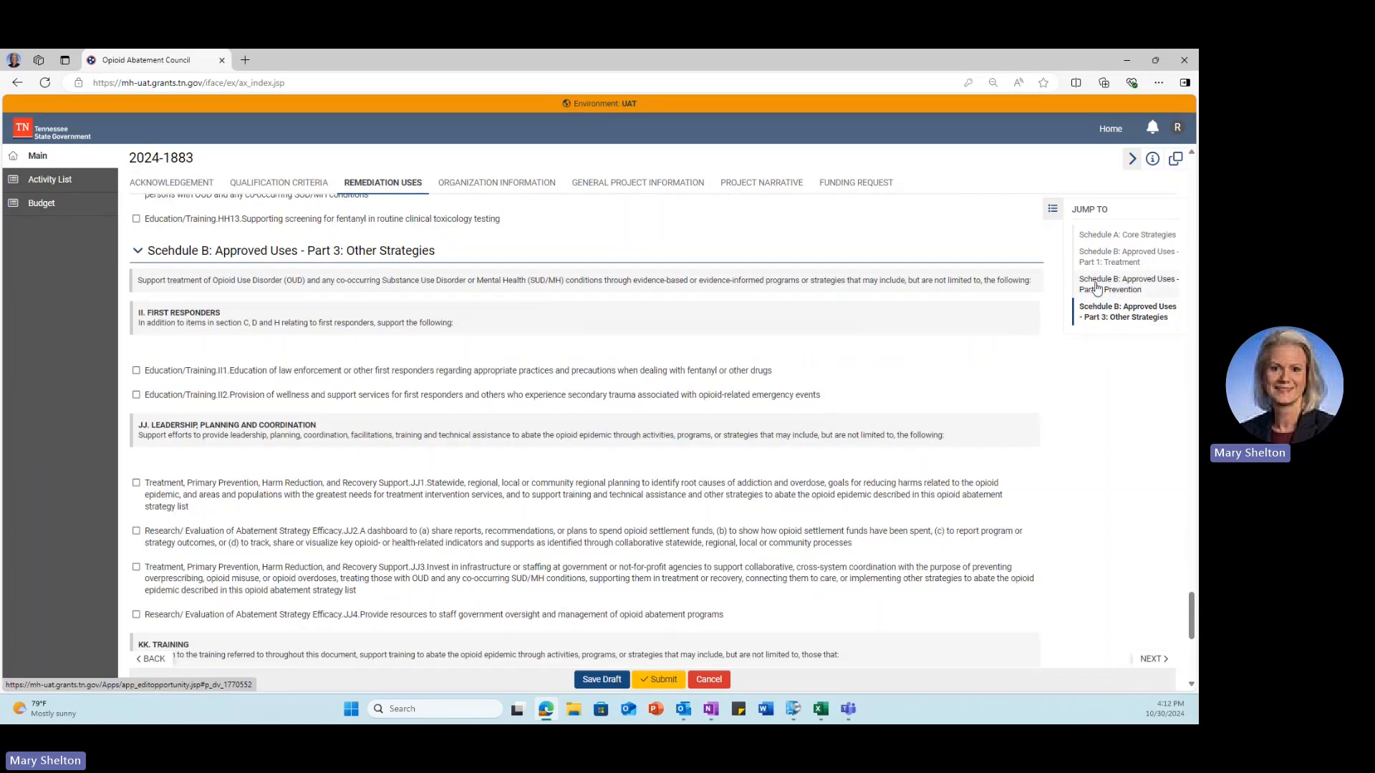
pyautogui.click(1097, 285)
pyautogui.click(598, 680)
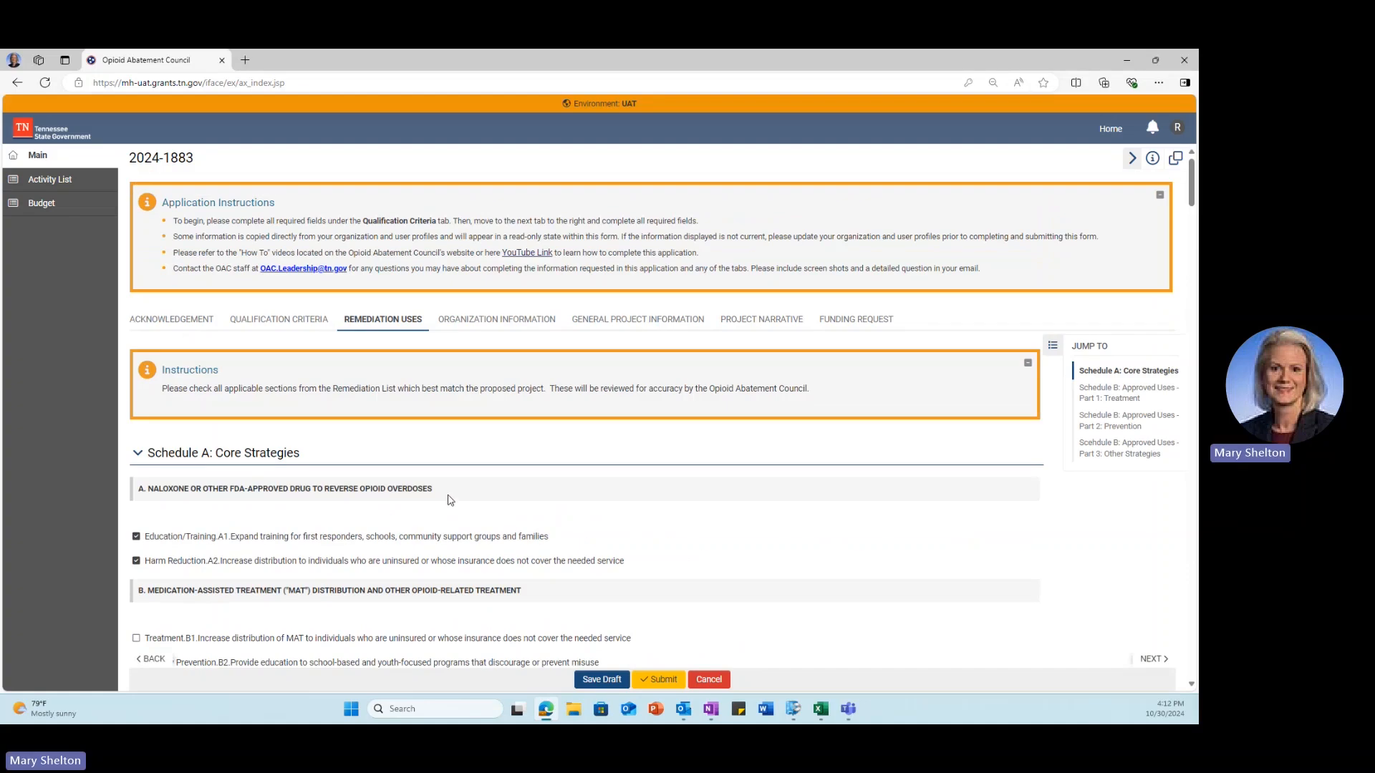
pyautogui.click(469, 320)
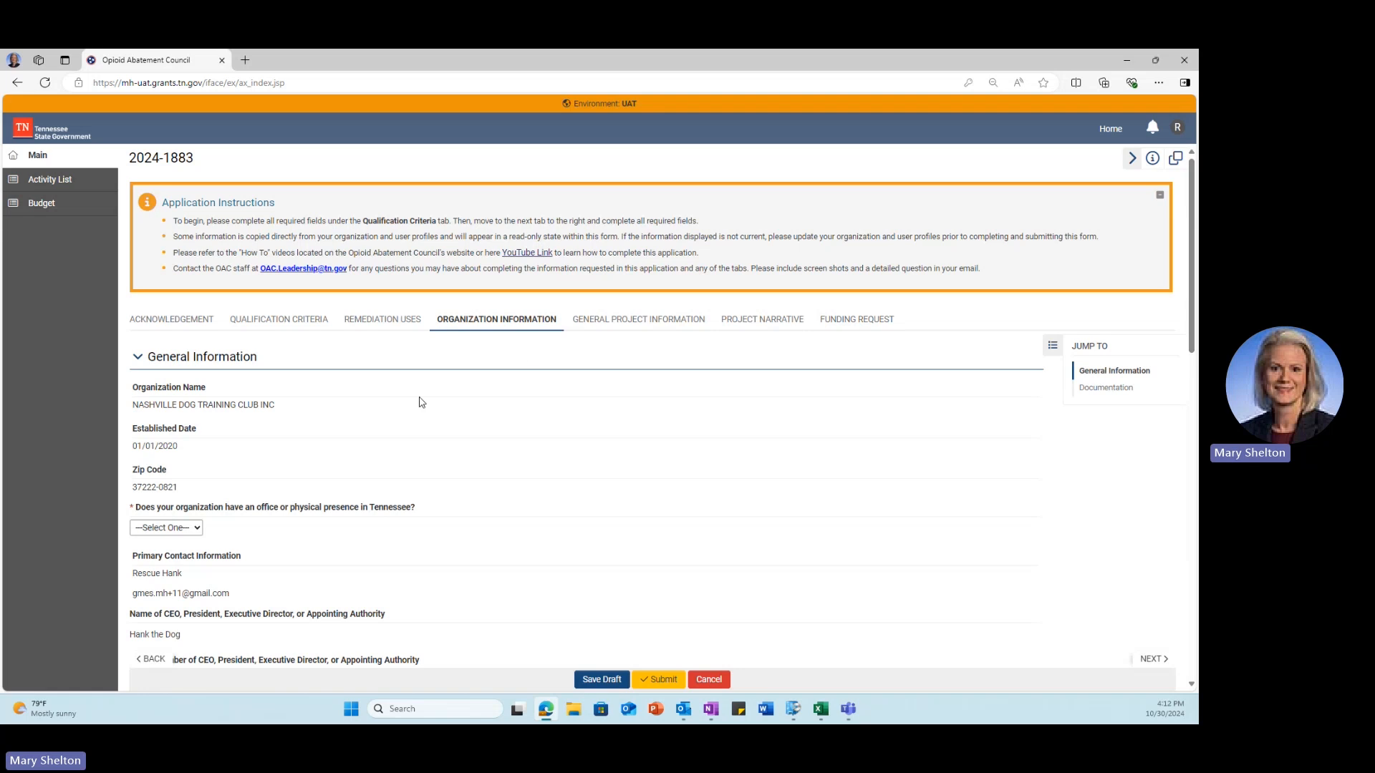
pyautogui.scroll(-2, 353, 463)
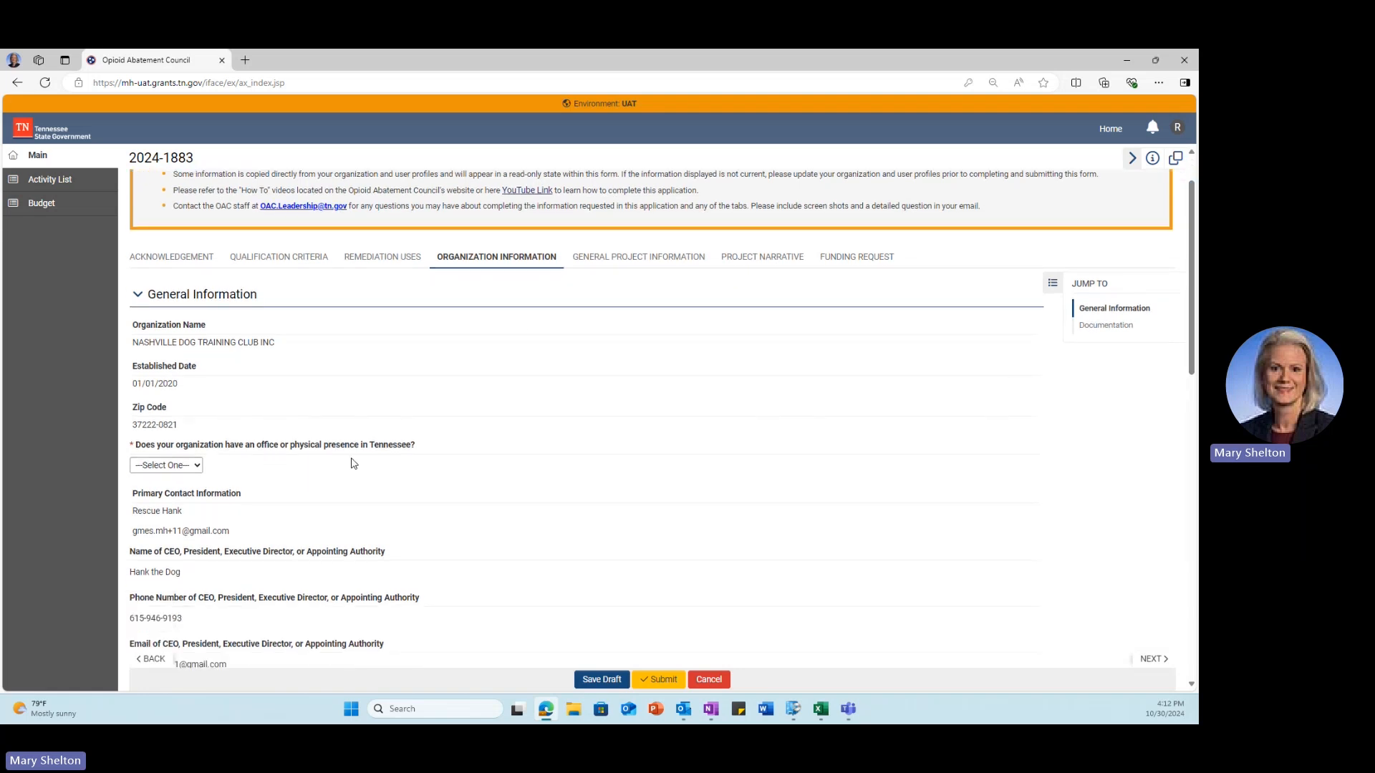
pyautogui.scroll(-1, 353, 463)
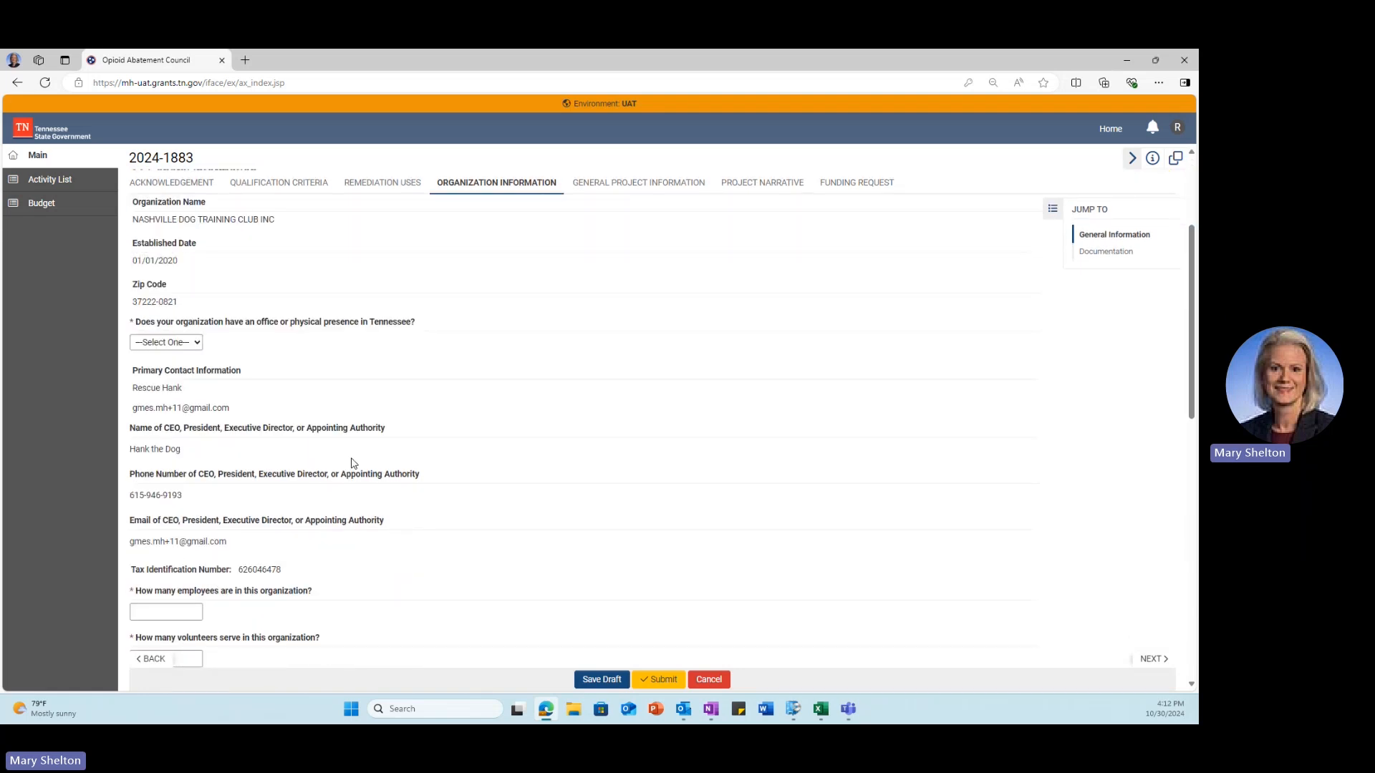
pyautogui.scroll(-1, 353, 463)
pyautogui.scroll(-1, 353, 463)
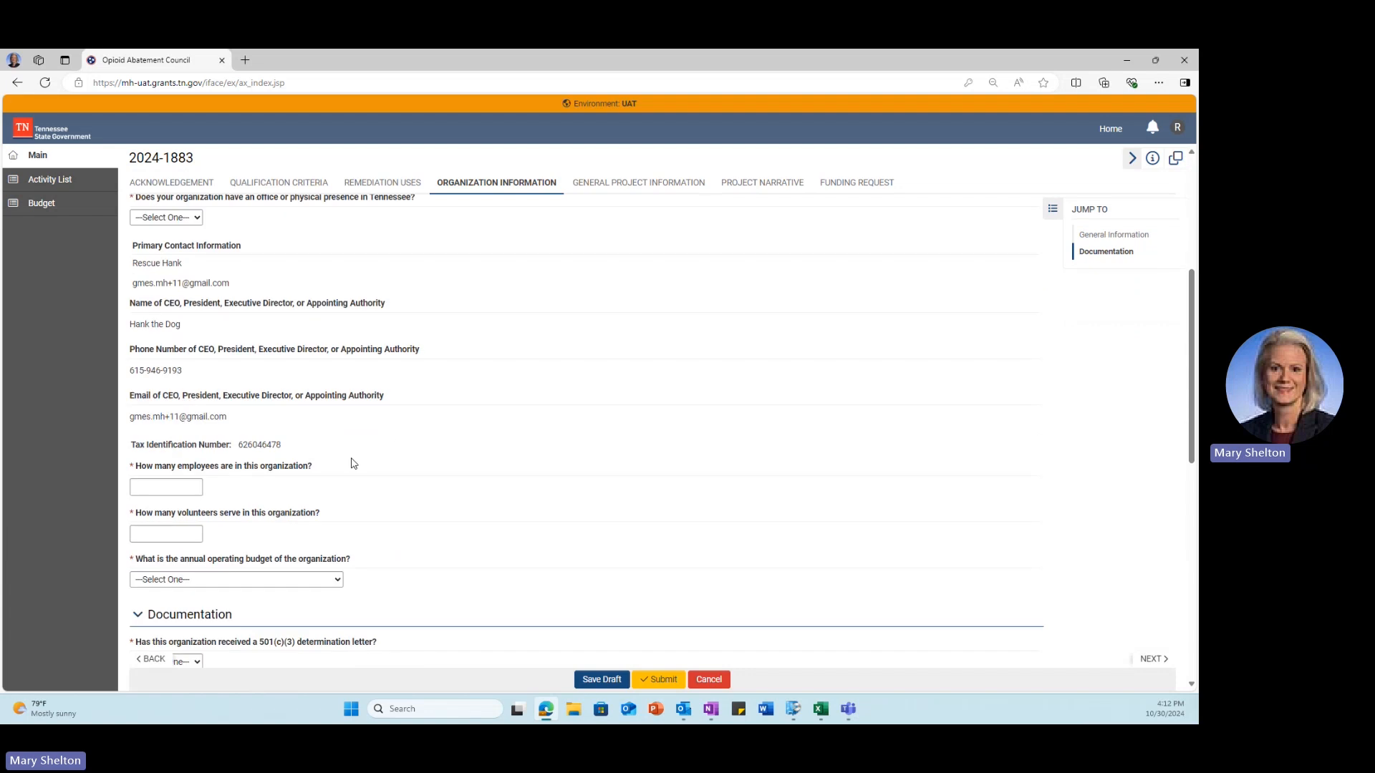
pyautogui.scroll(-2, 353, 463)
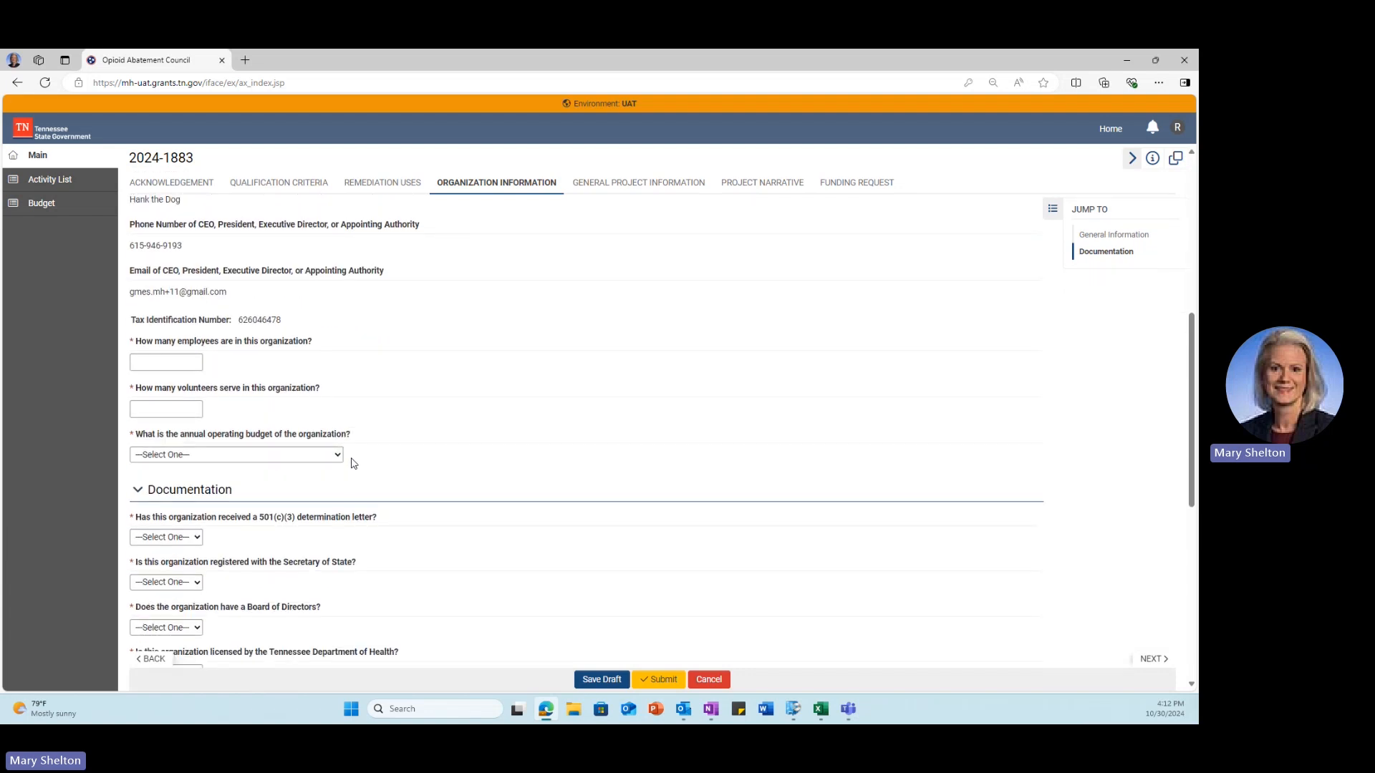
pyautogui.scroll(-1, 353, 464)
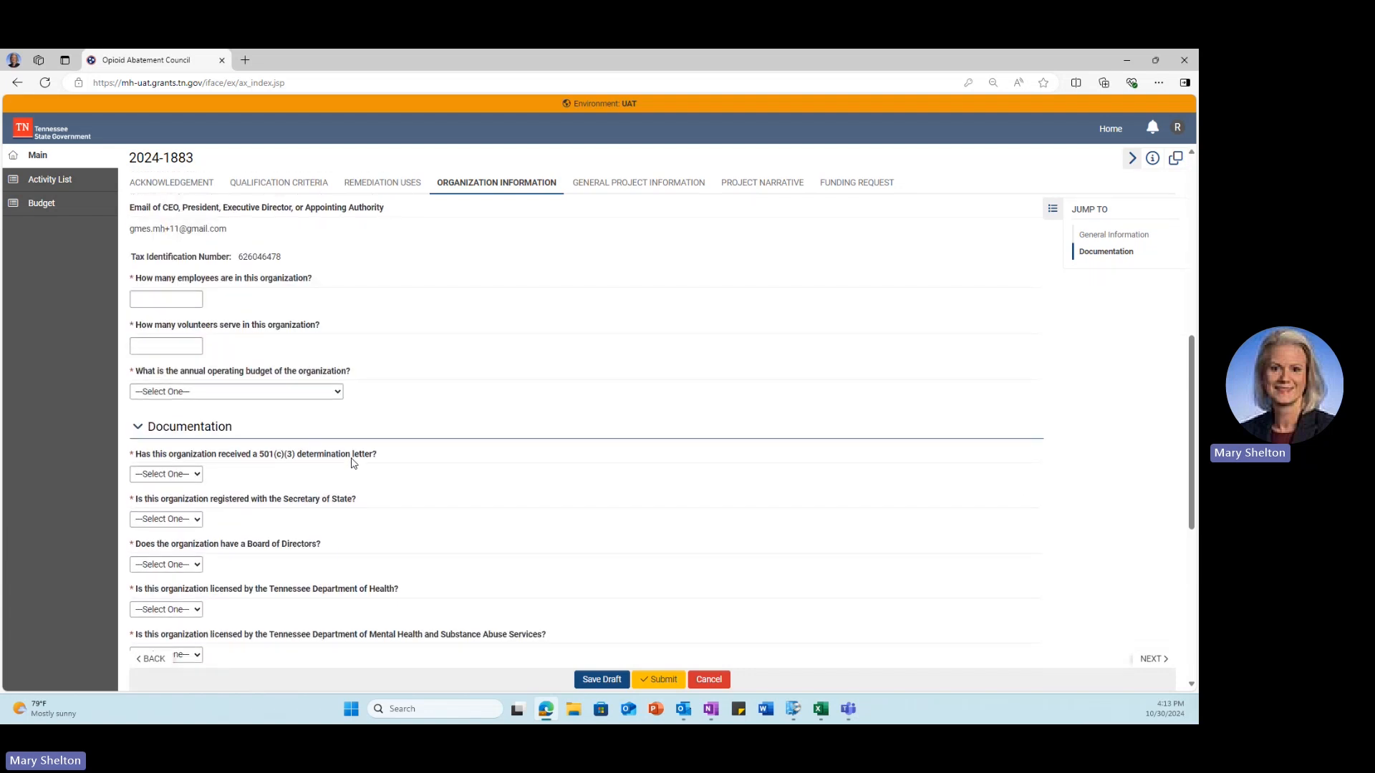
pyautogui.scroll(-1, 353, 464)
pyautogui.scroll(-2, 353, 463)
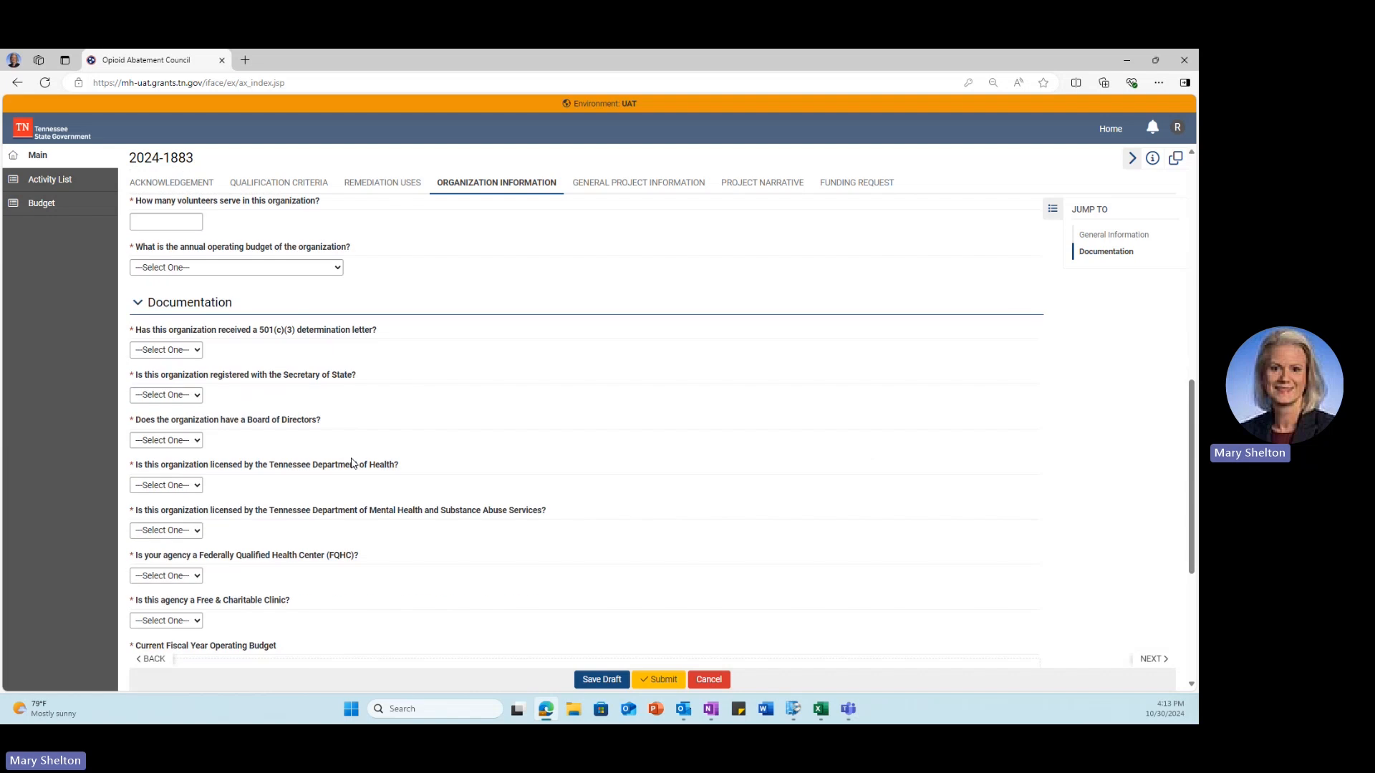
pyautogui.scroll(-2, 353, 464)
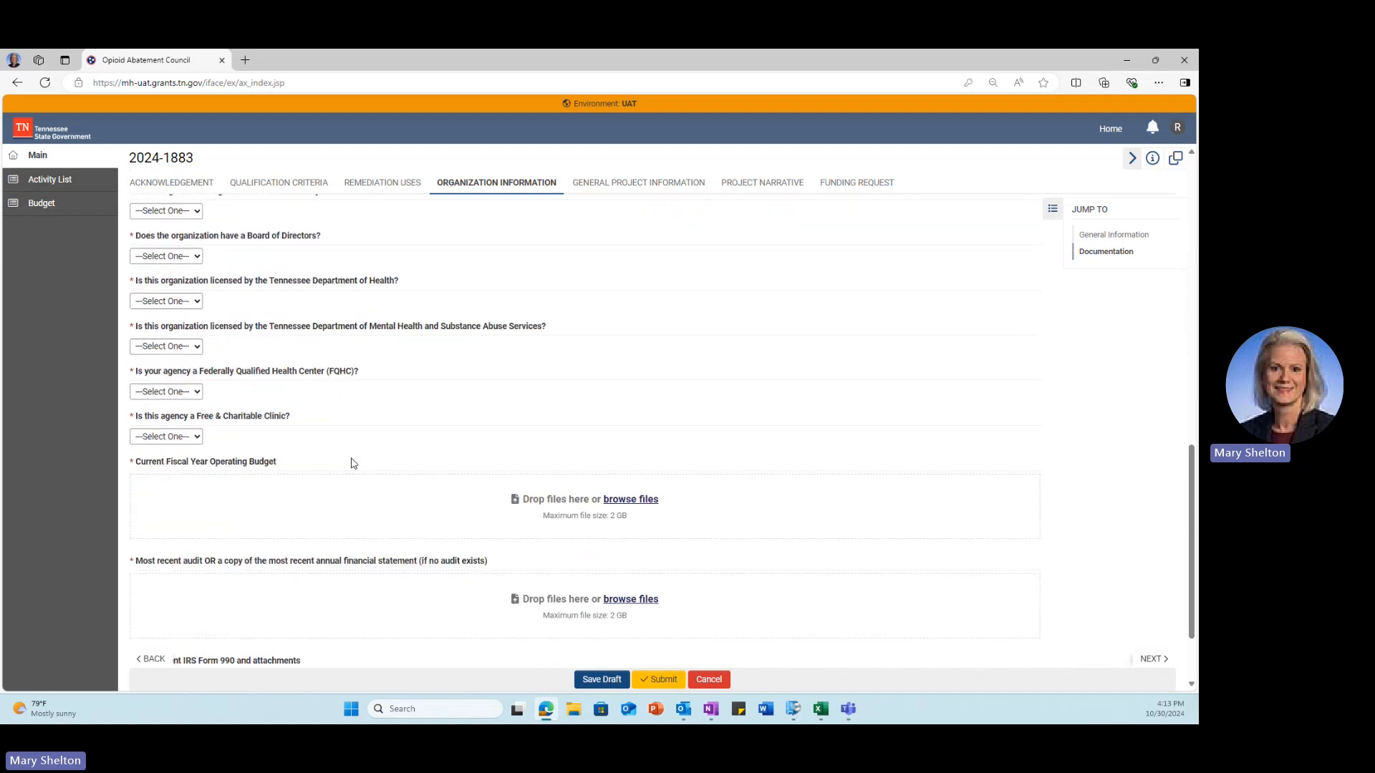
pyautogui.scroll(-2, 353, 464)
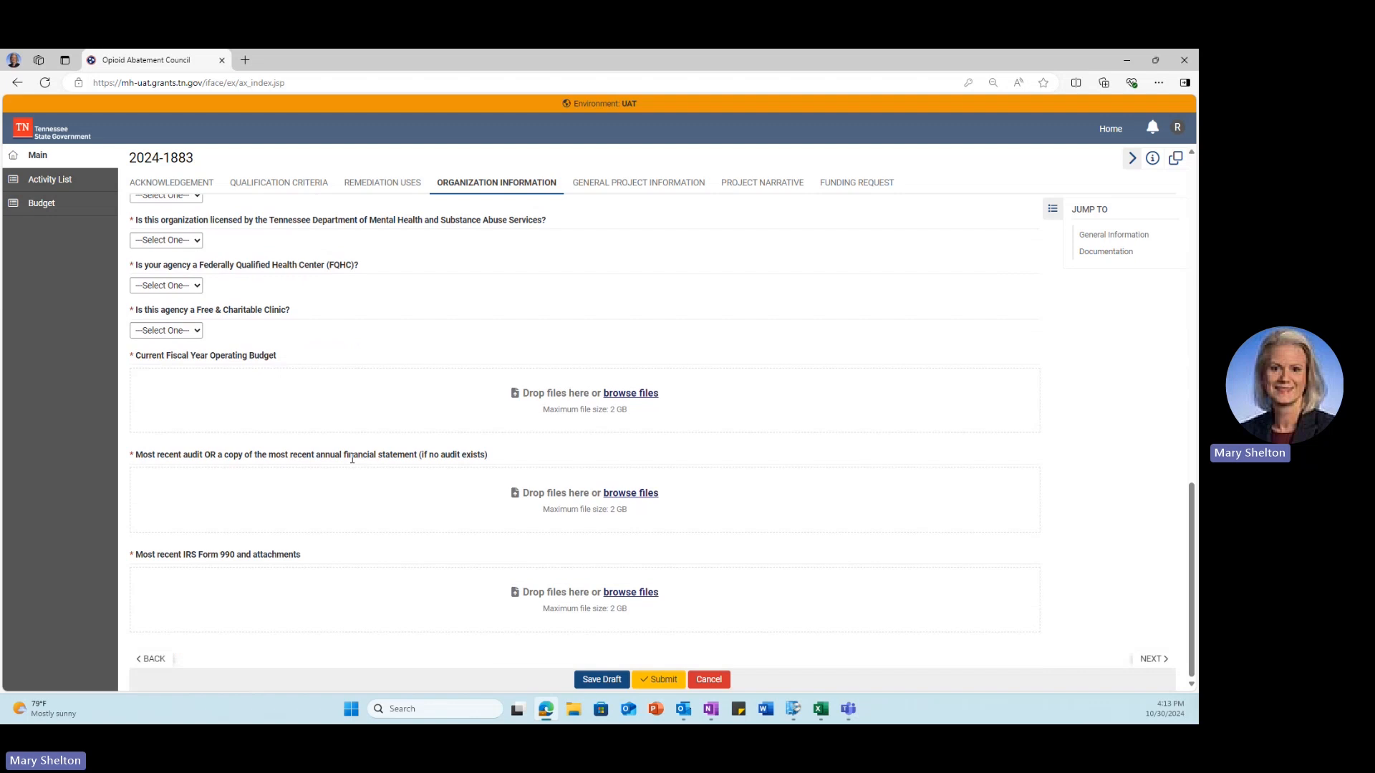
pyautogui.scroll(15, 351, 459)
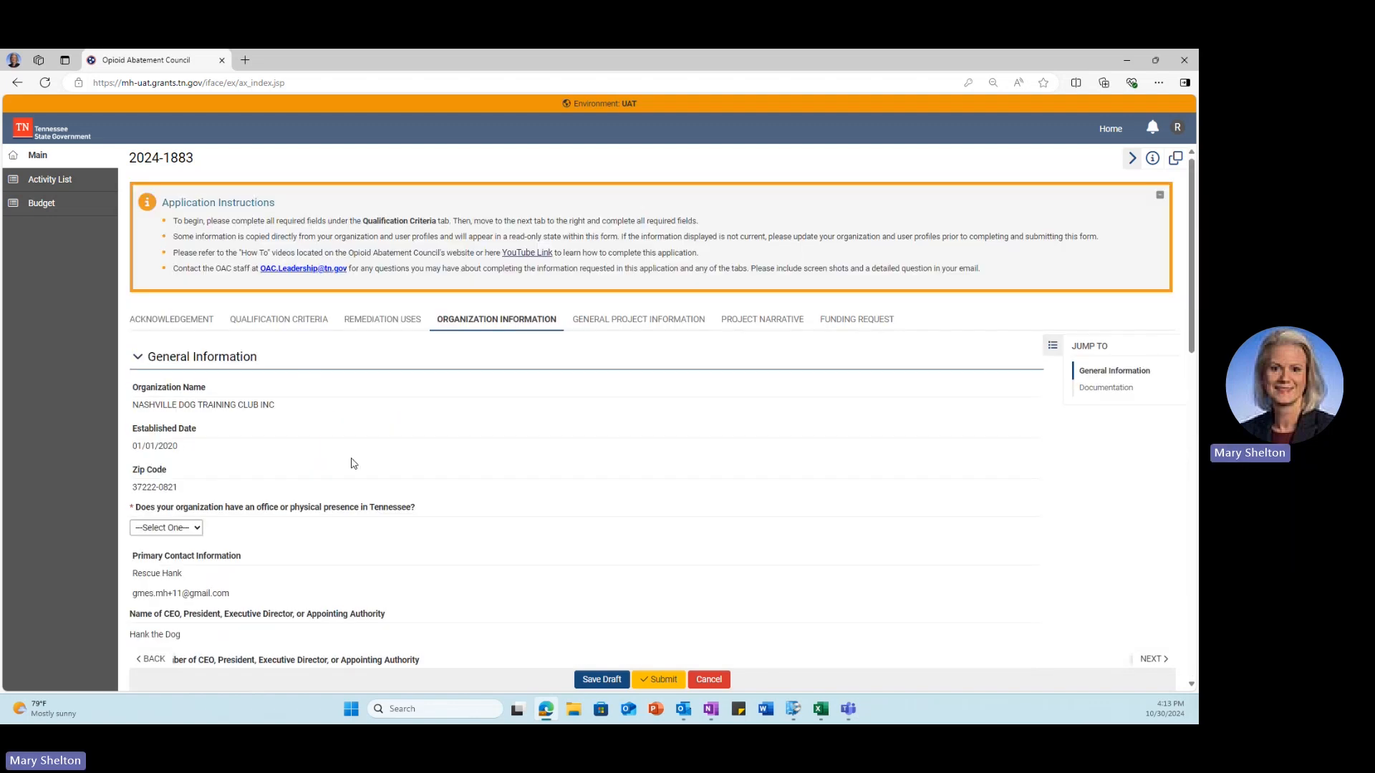
# Step: Look through the Project Narrative and Funding Request sections, save the draft, and go Home
pyautogui.click(587, 320)
pyautogui.click(718, 322)
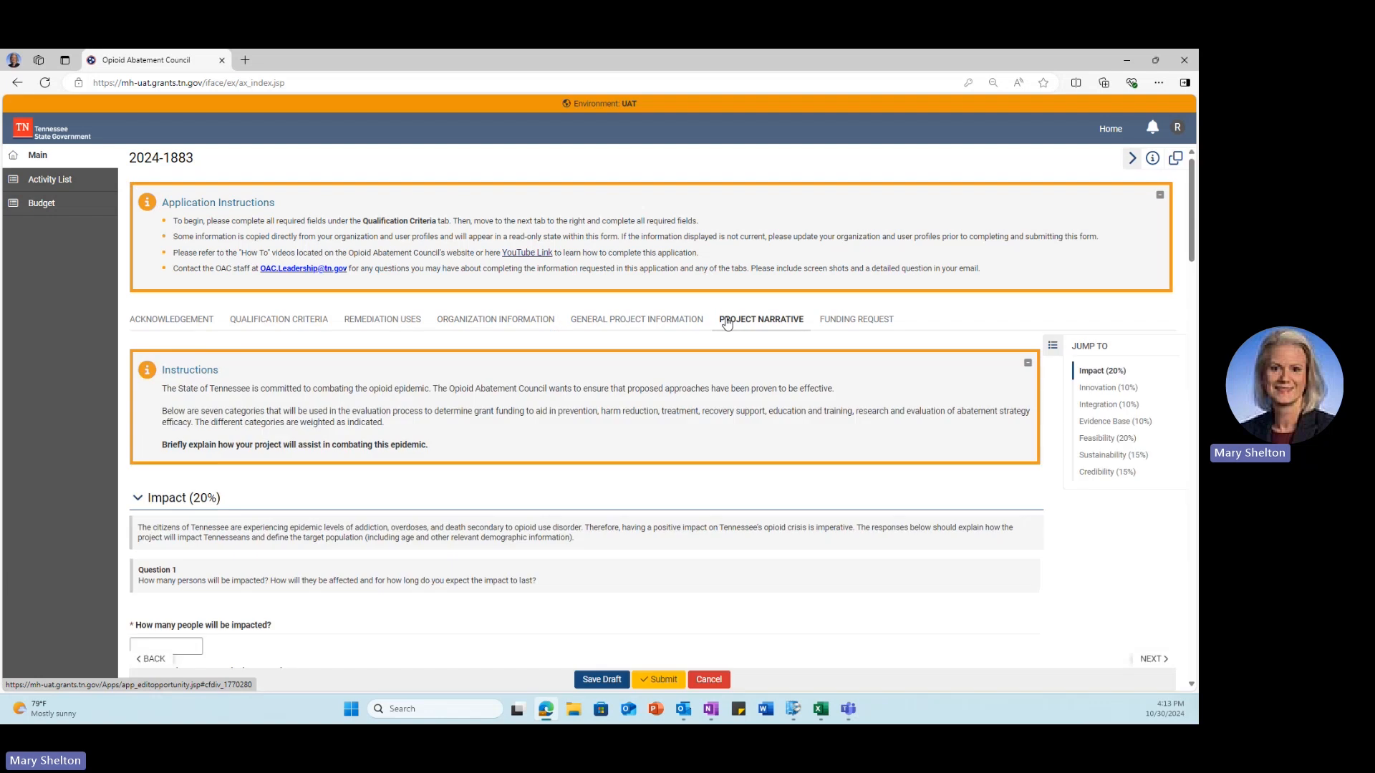
pyautogui.click(870, 318)
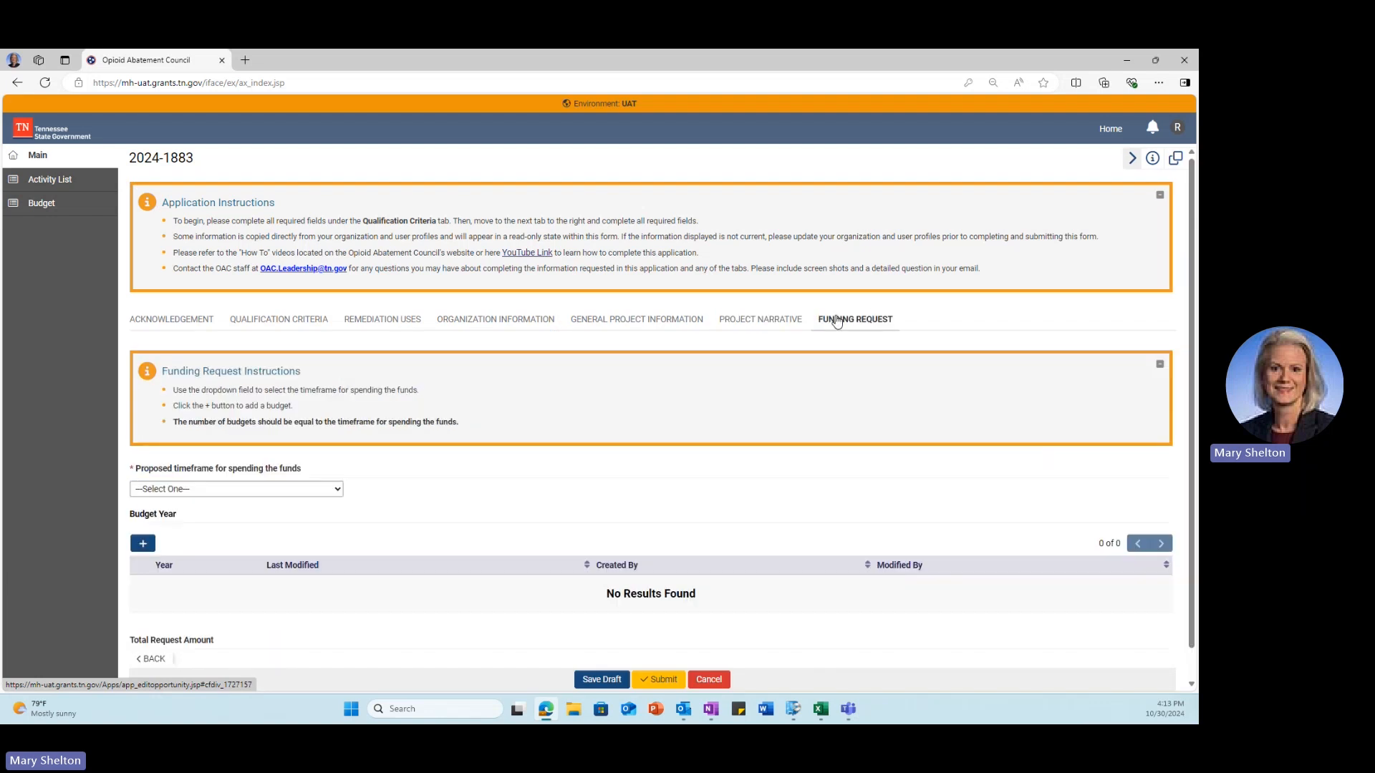
pyautogui.click(756, 322)
pyautogui.click(639, 323)
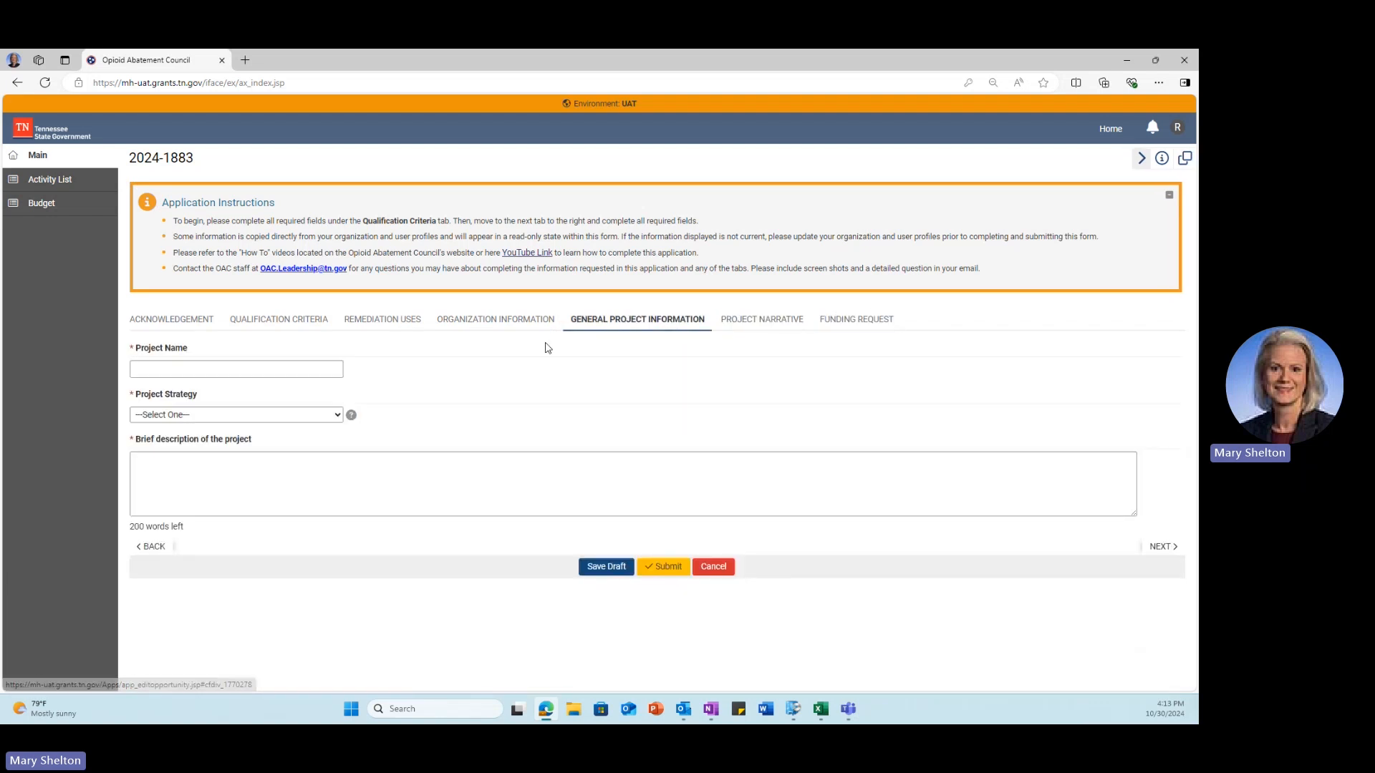
pyautogui.click(522, 326)
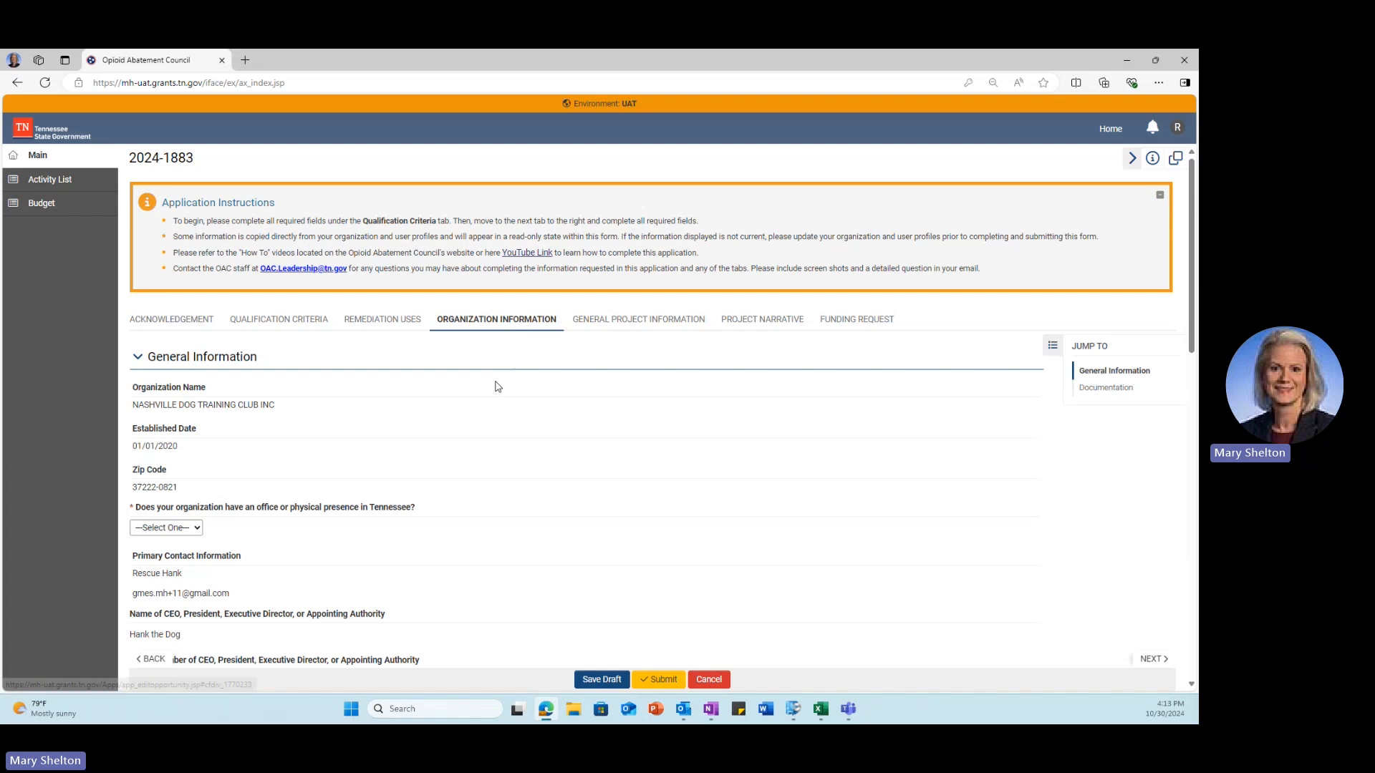
pyautogui.click(587, 683)
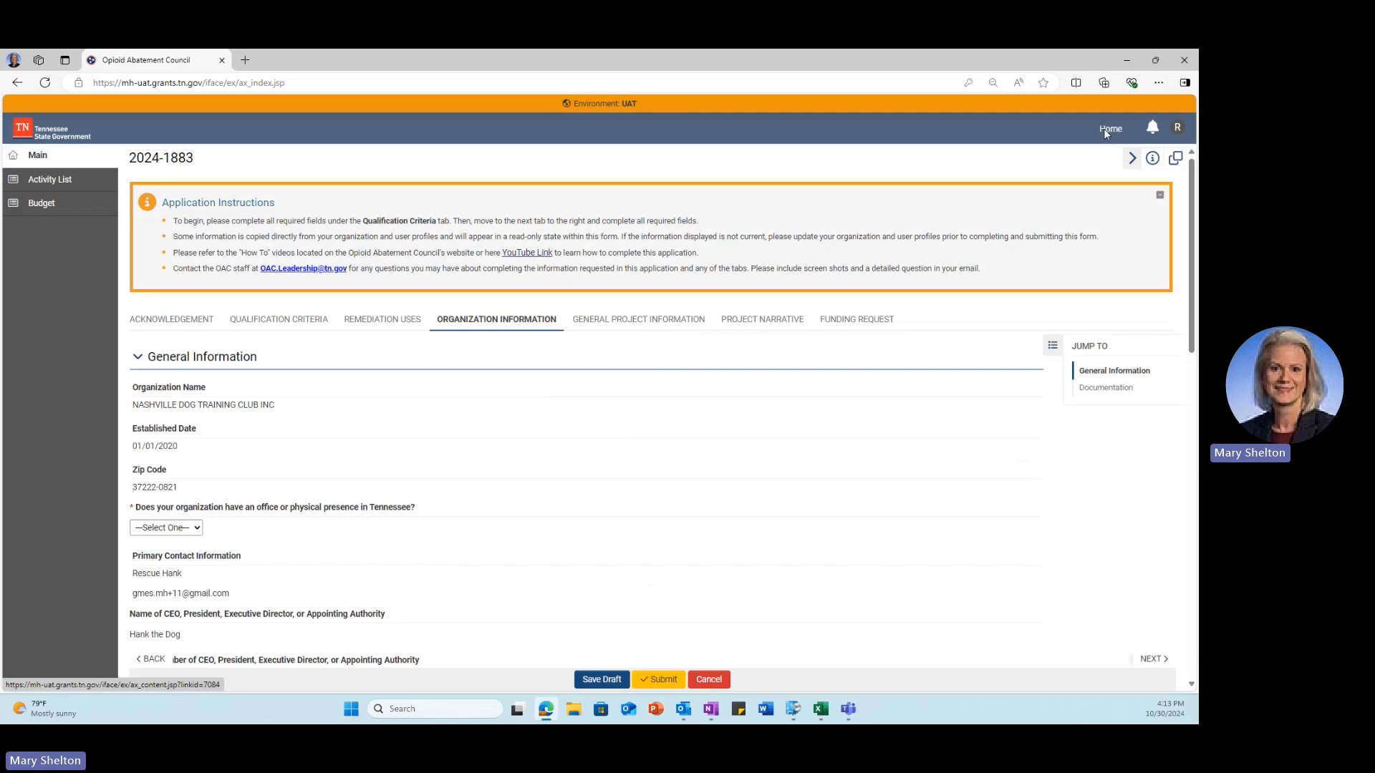
pyautogui.click(1106, 131)
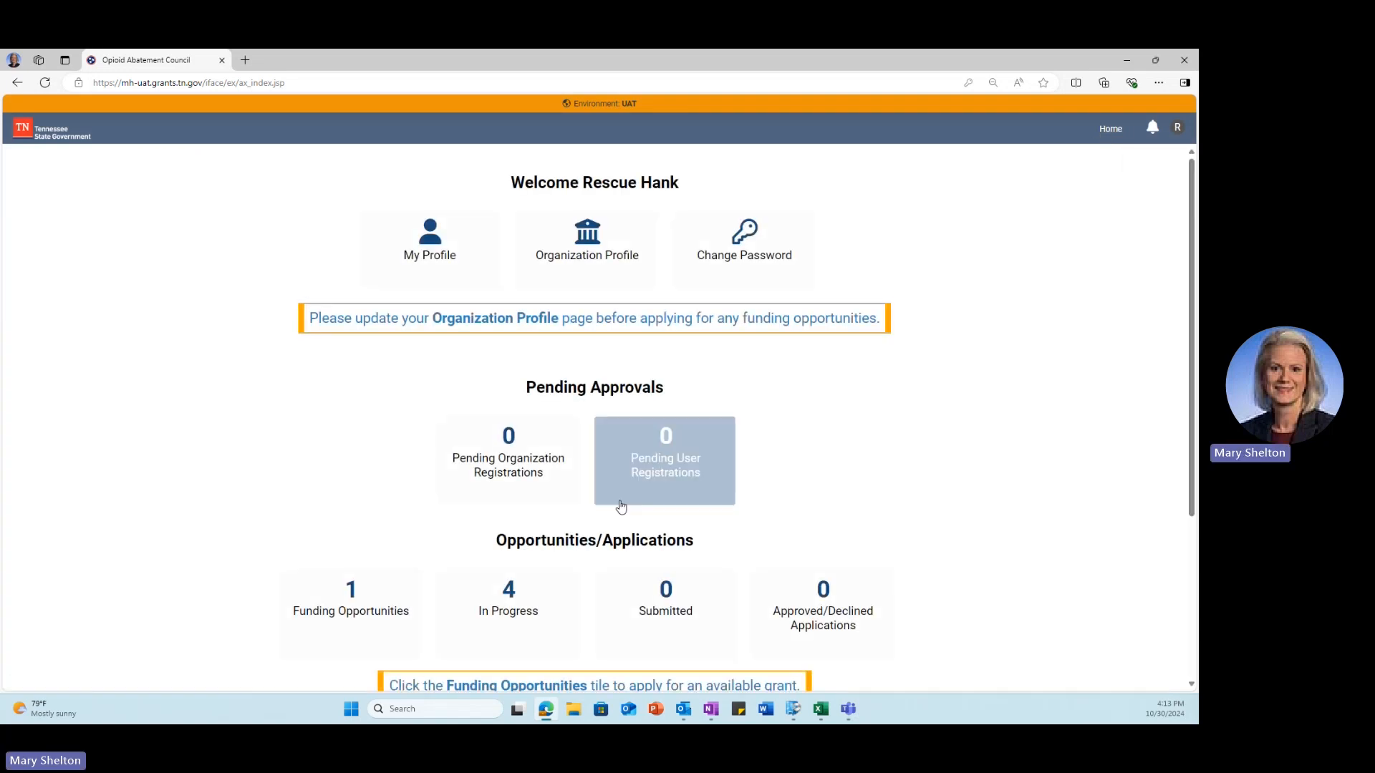
# Step: Reopen application 2024-1883 from In Progress and set Project Strategy to Primary Prevention
pyautogui.click(519, 624)
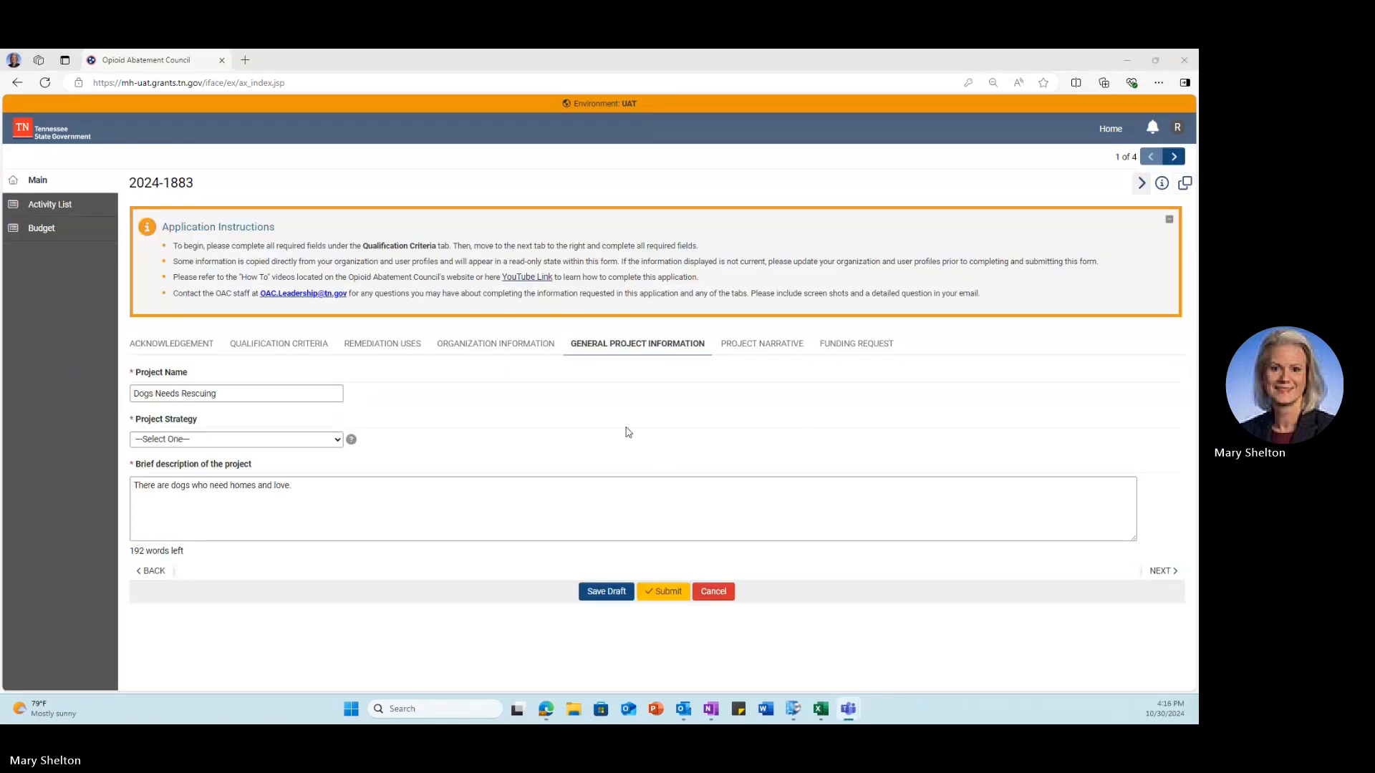
pyautogui.click(605, 357)
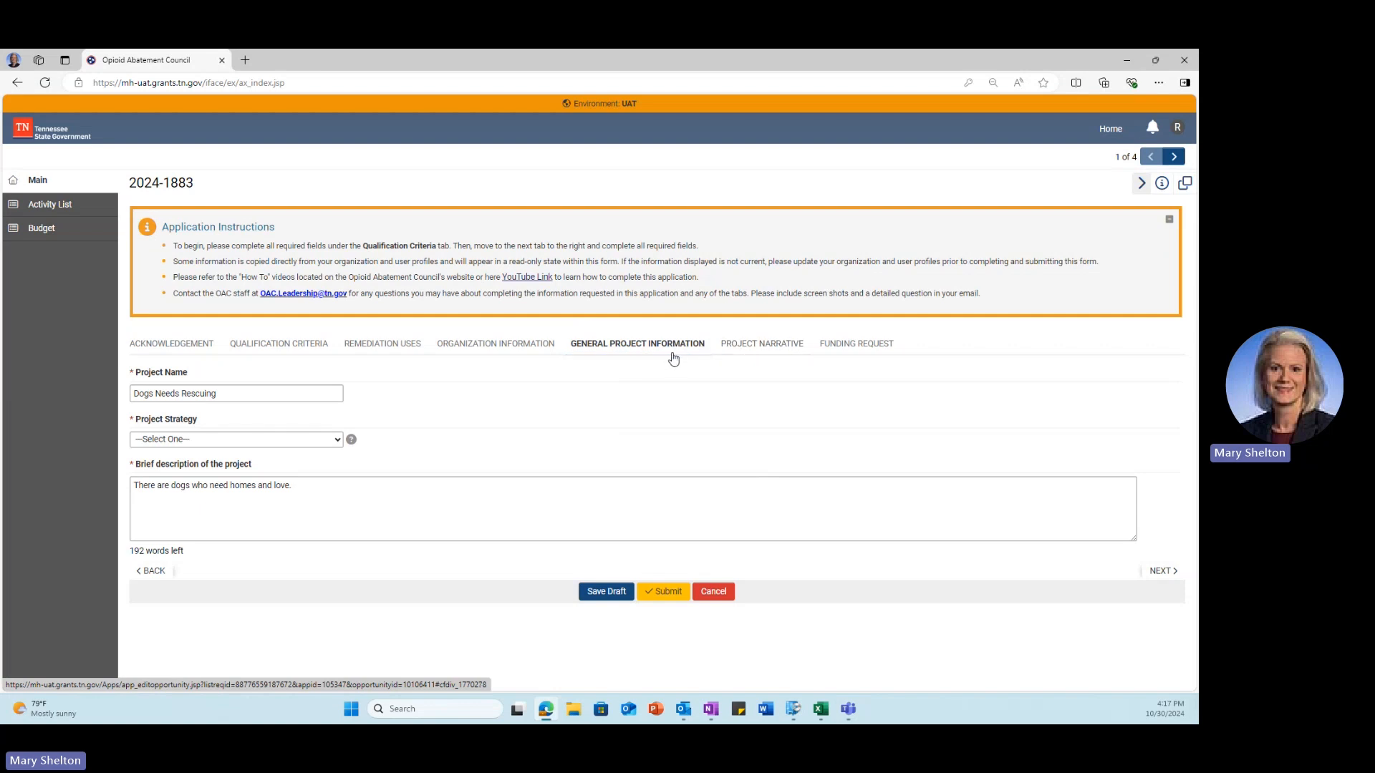
pyautogui.click(231, 441)
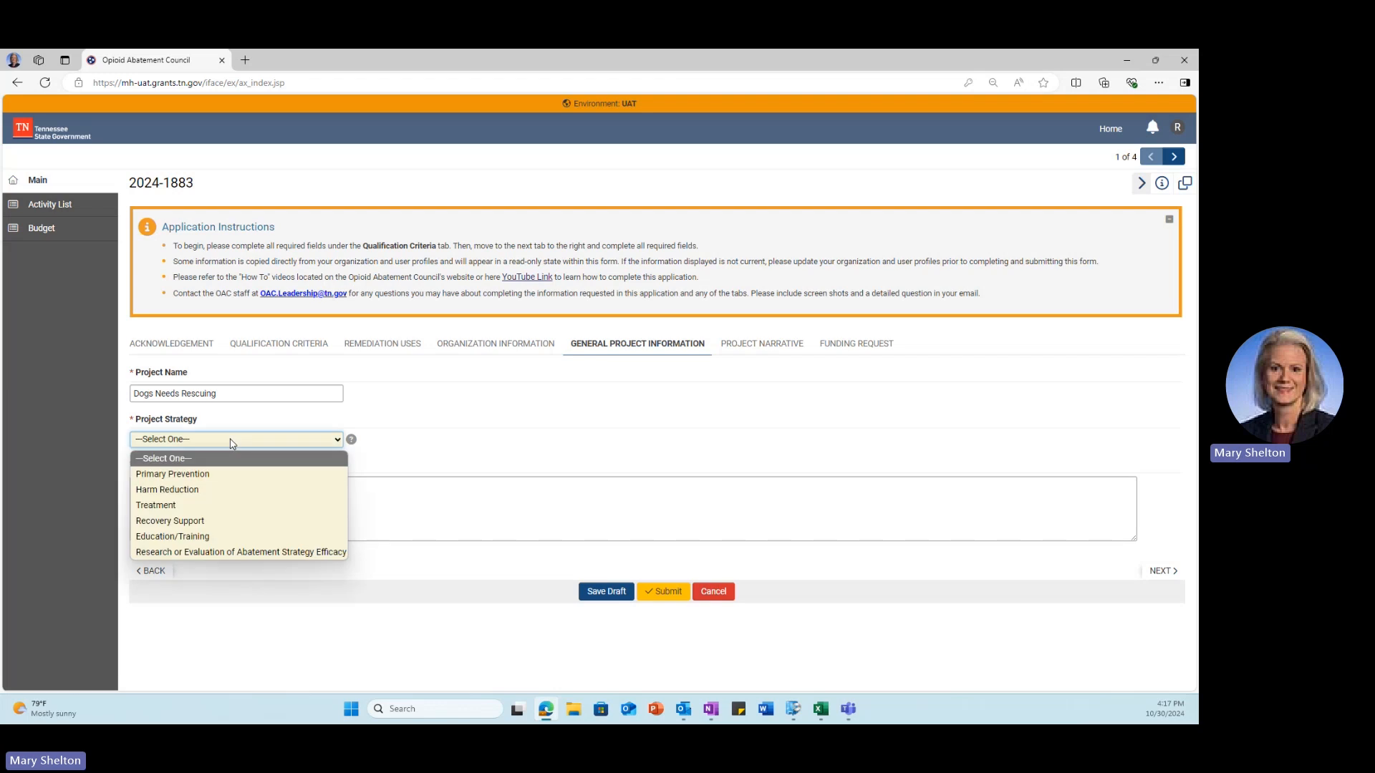
pyautogui.click(215, 474)
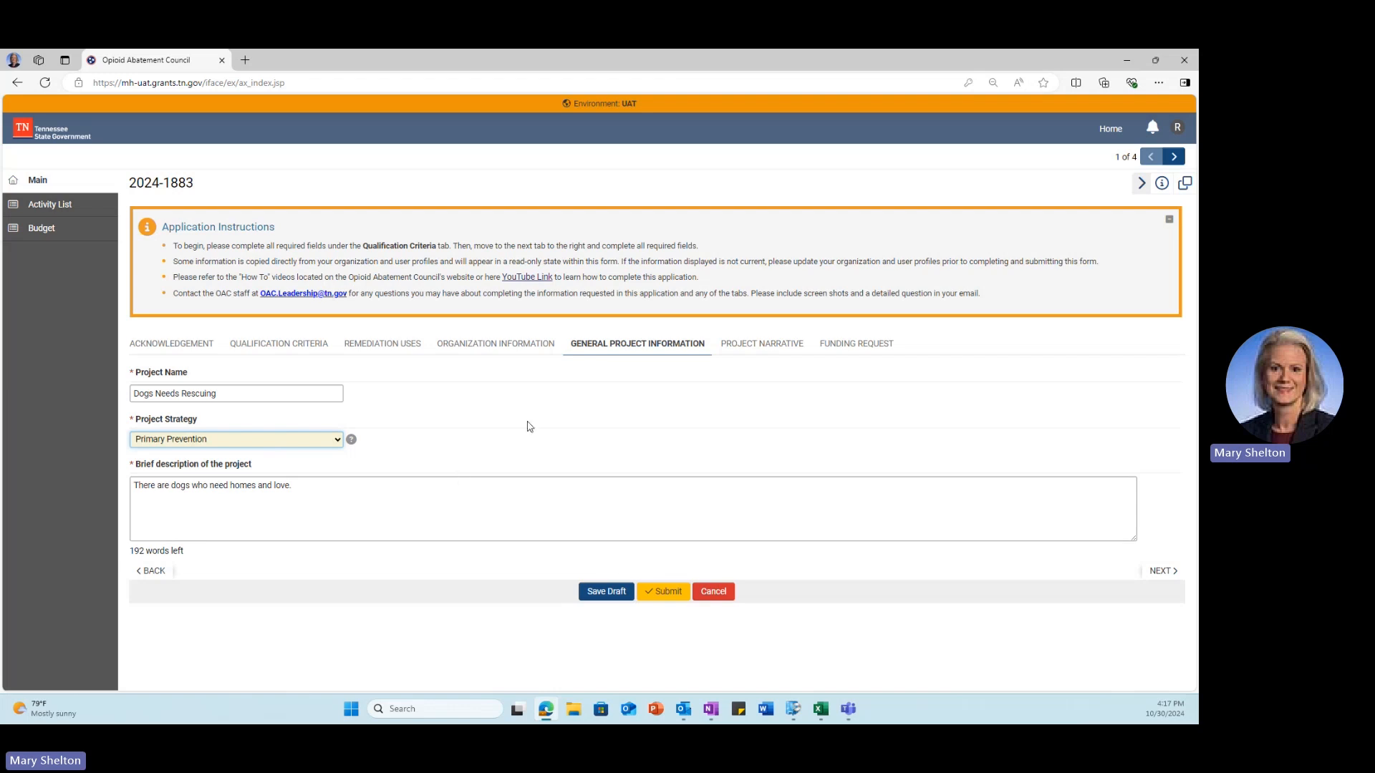
# Step: In the Project Narrative, answer Yes to the plan to share learnings with communities
pyautogui.click(737, 341)
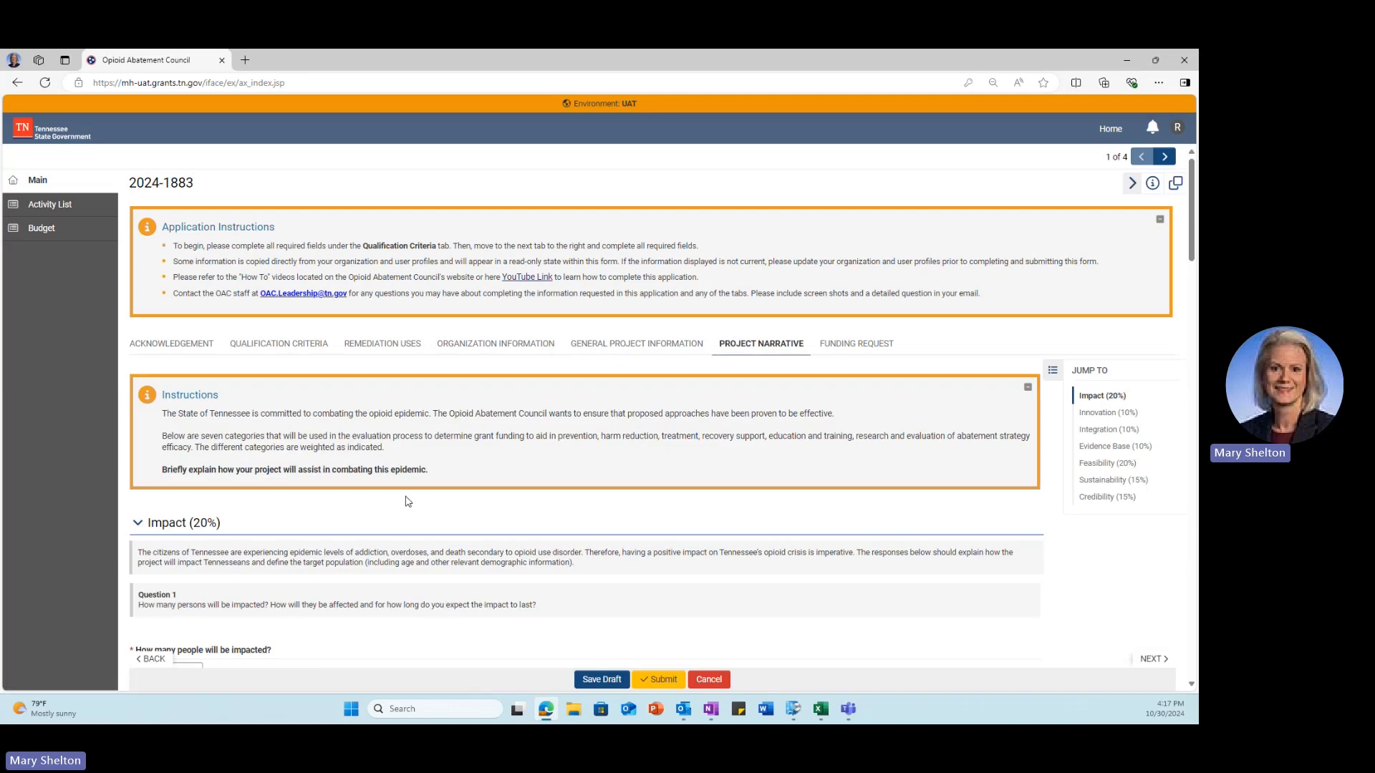
pyautogui.scroll(-1, 408, 501)
pyautogui.scroll(-1, 408, 496)
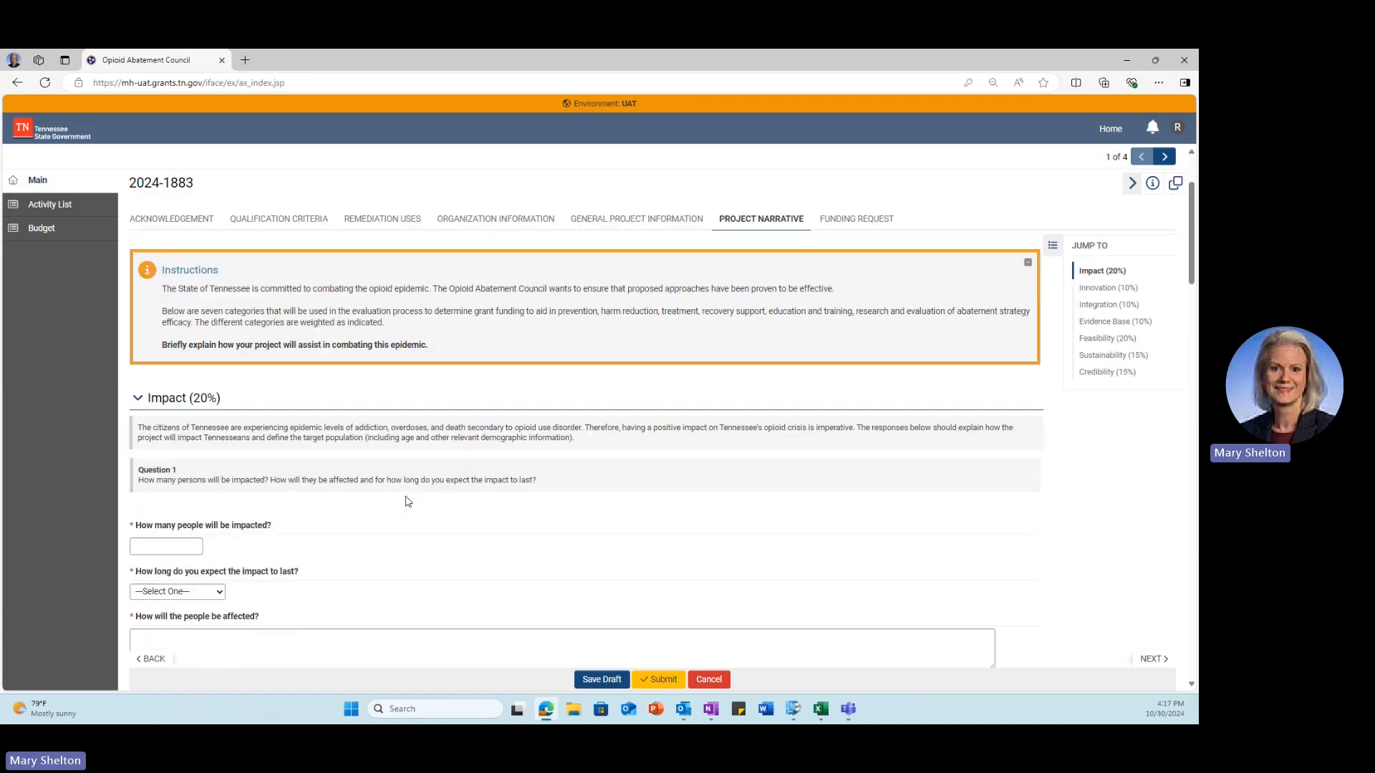
pyautogui.scroll(1, 407, 496)
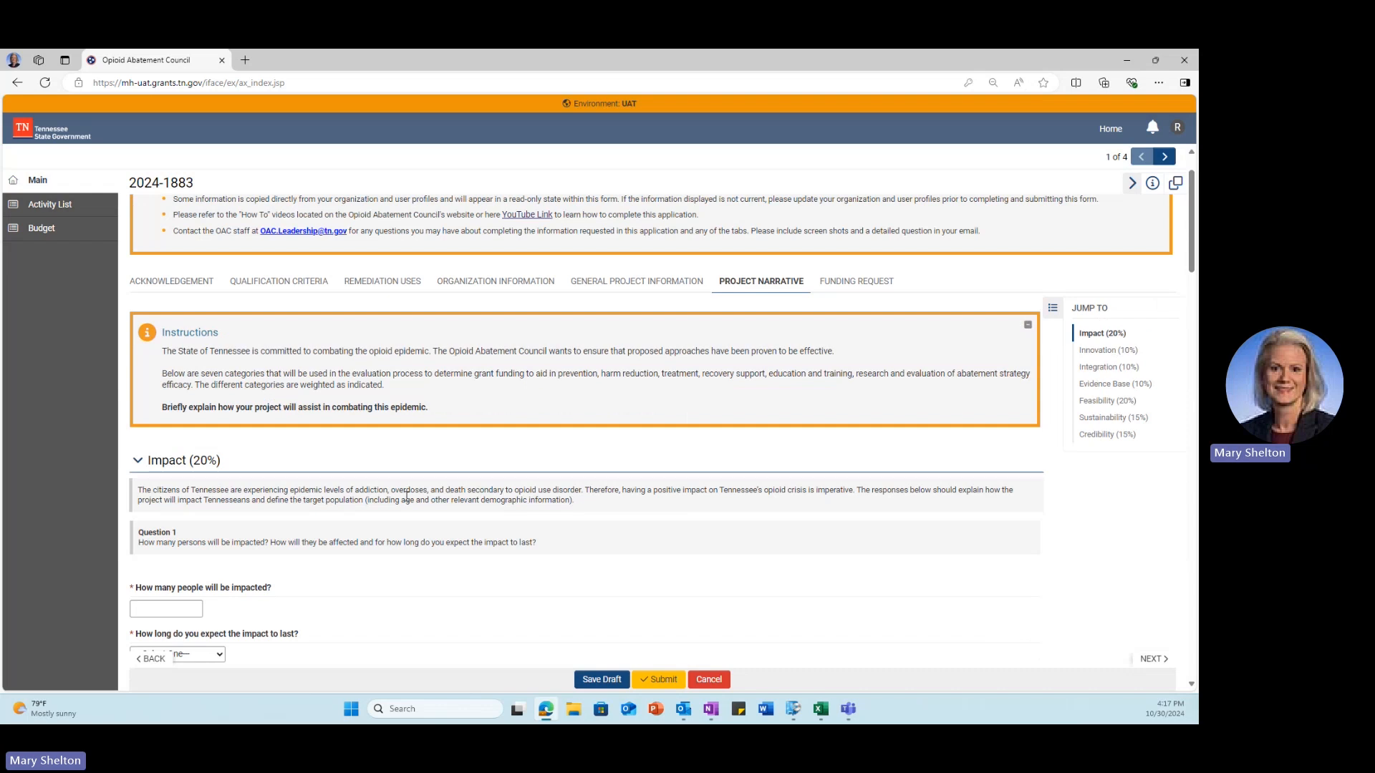
pyautogui.scroll(-1, 407, 496)
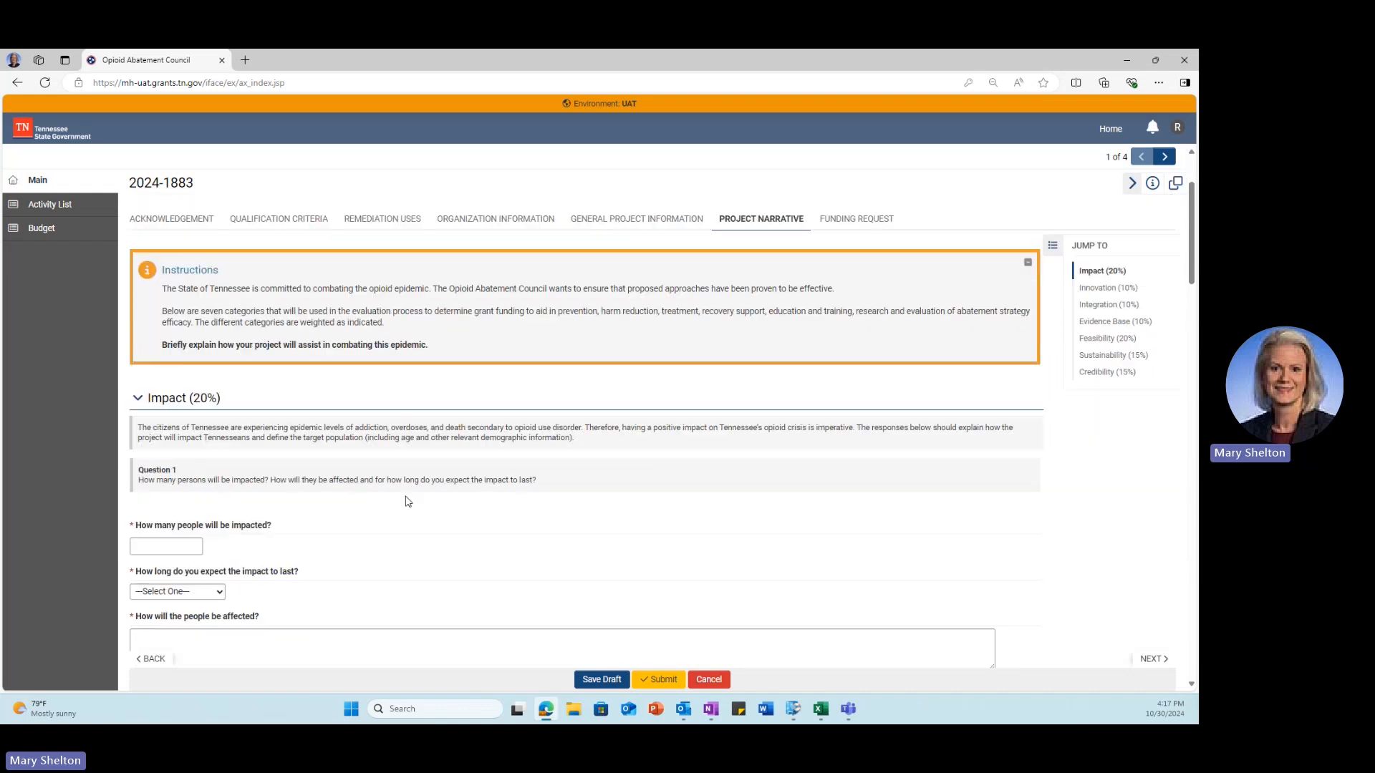
pyautogui.scroll(-1, 407, 501)
pyautogui.scroll(-1, 408, 501)
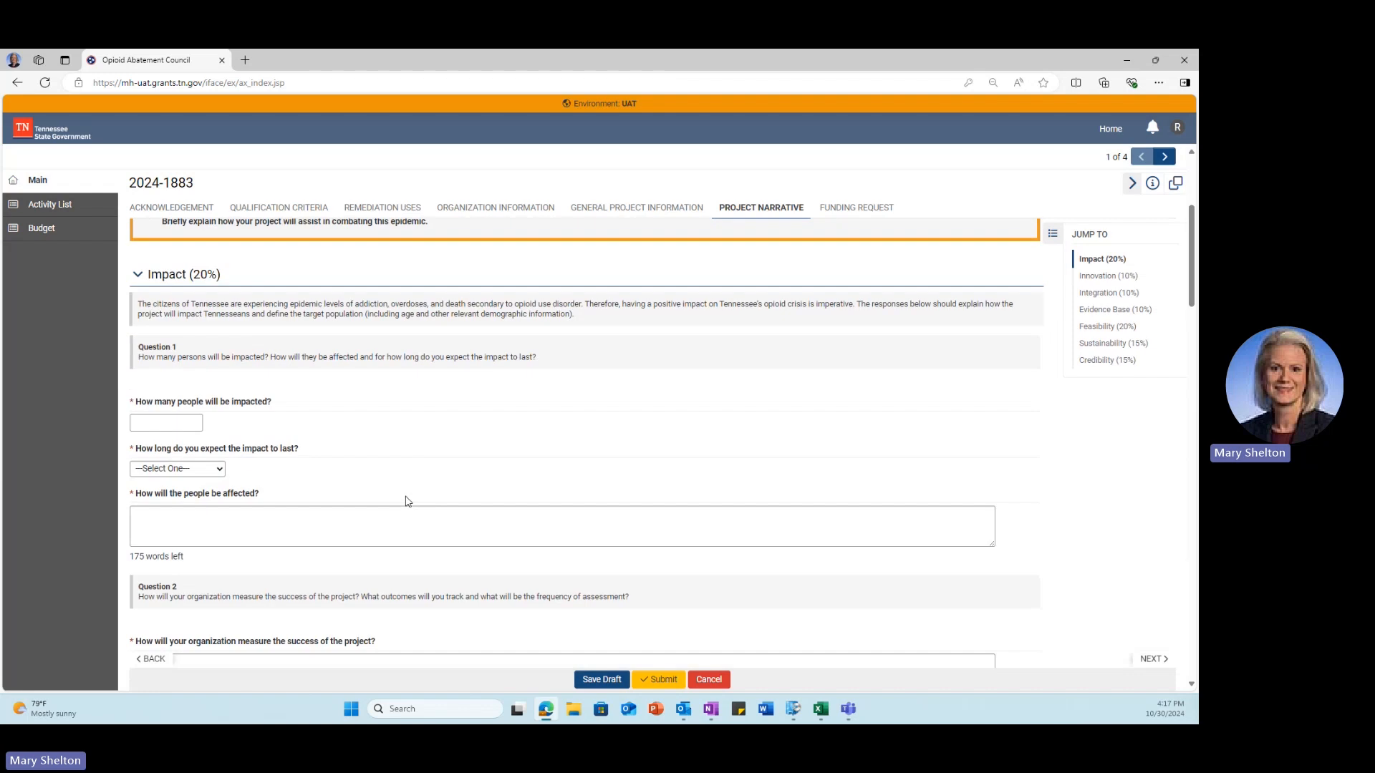
pyautogui.scroll(-5, 406, 501)
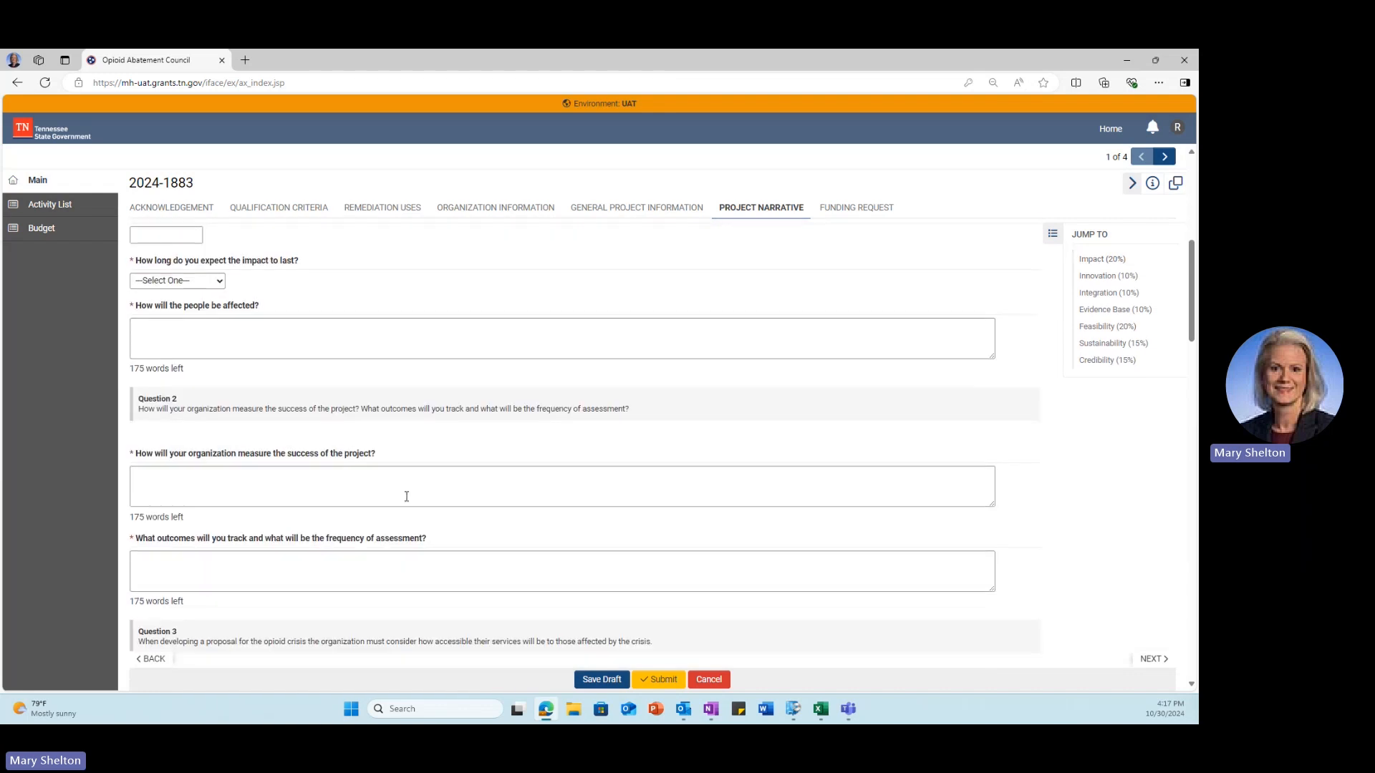
pyautogui.scroll(-5, 405, 501)
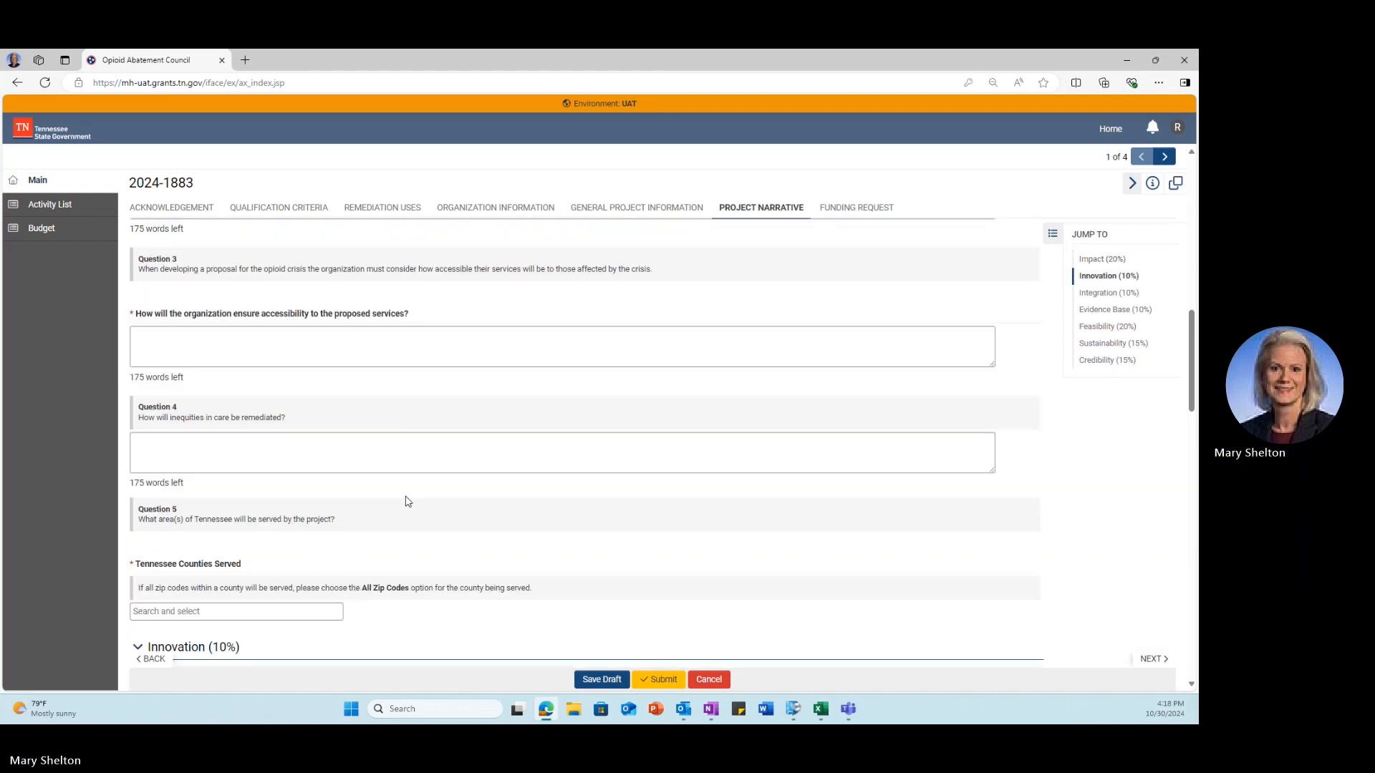
pyautogui.scroll(-5, 309, 539)
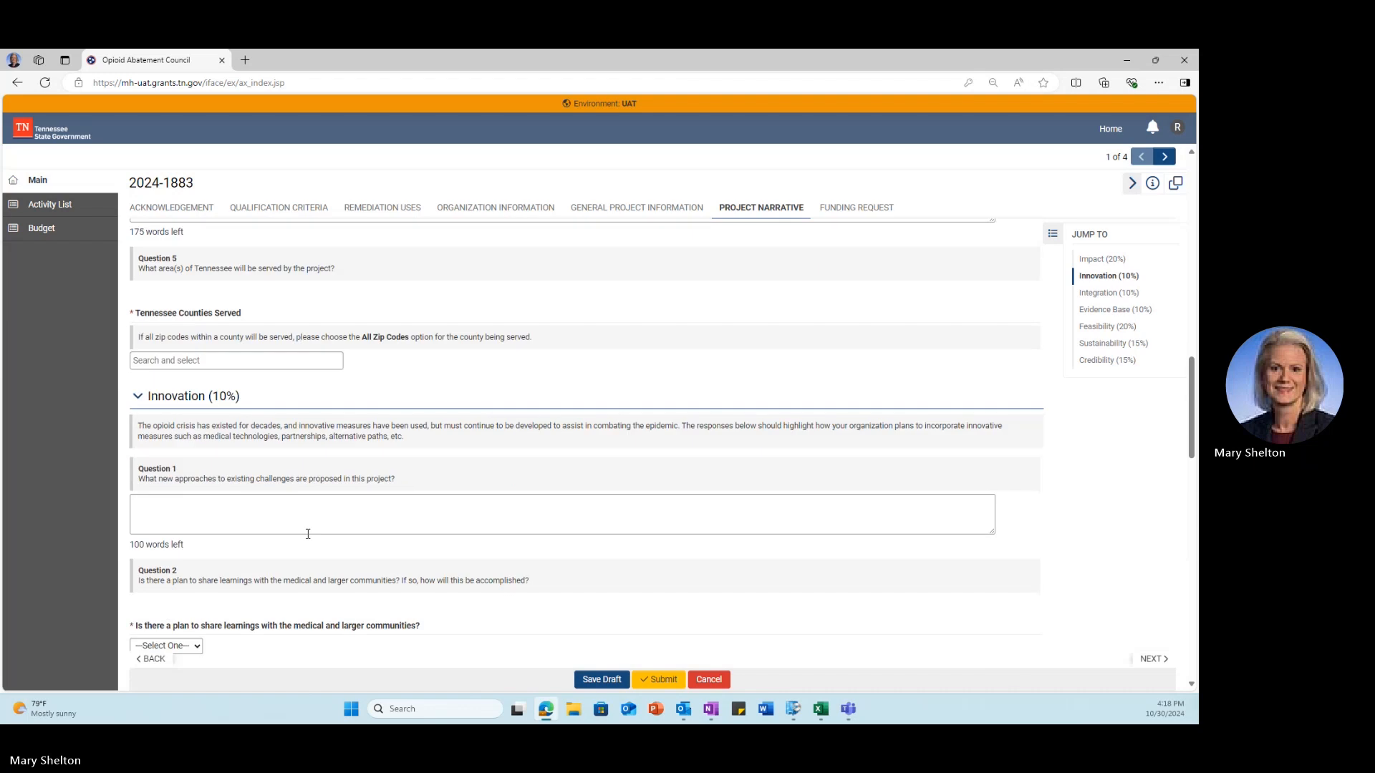
pyautogui.click(192, 522)
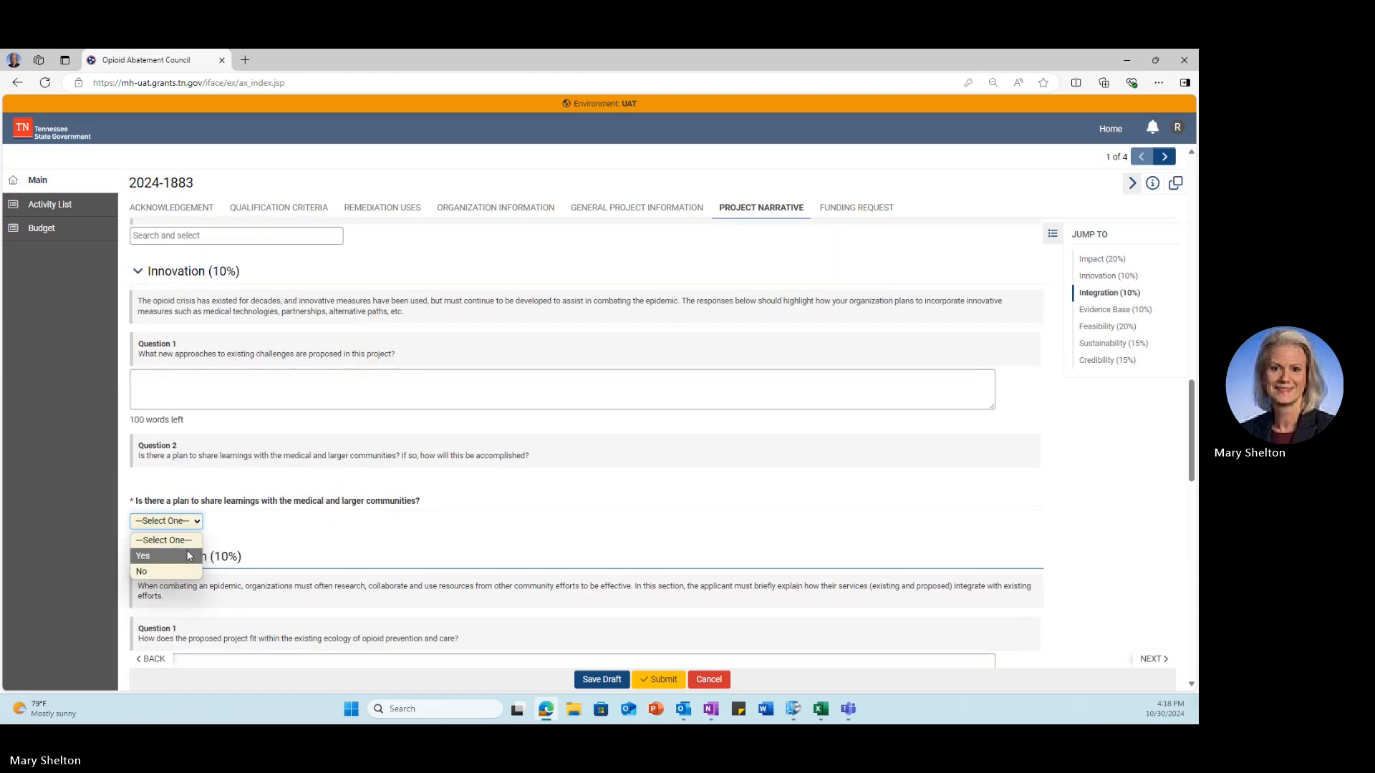
pyautogui.click(187, 549)
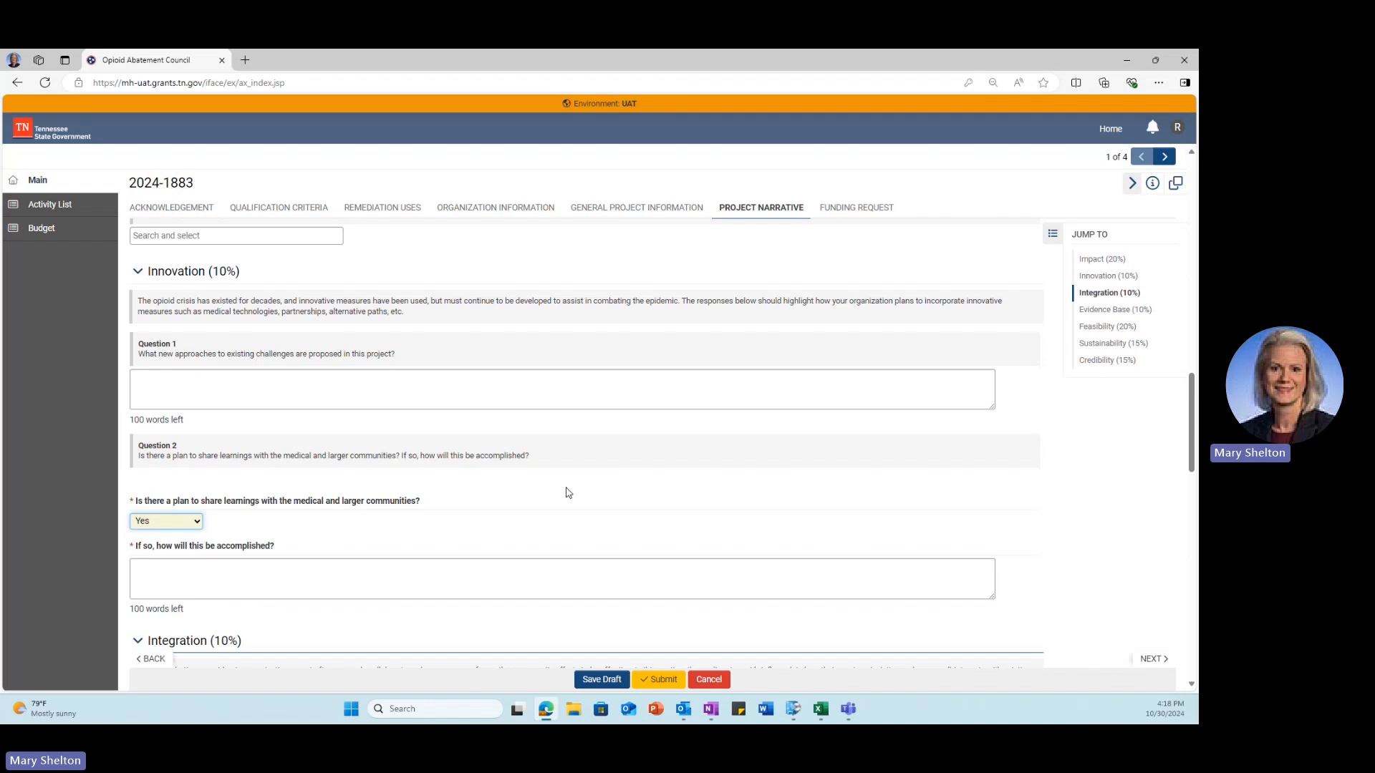
# Step: Review the rest of the Project Narrative and save the application draft
pyautogui.scroll(-1, 568, 493)
pyautogui.scroll(-1, 568, 493)
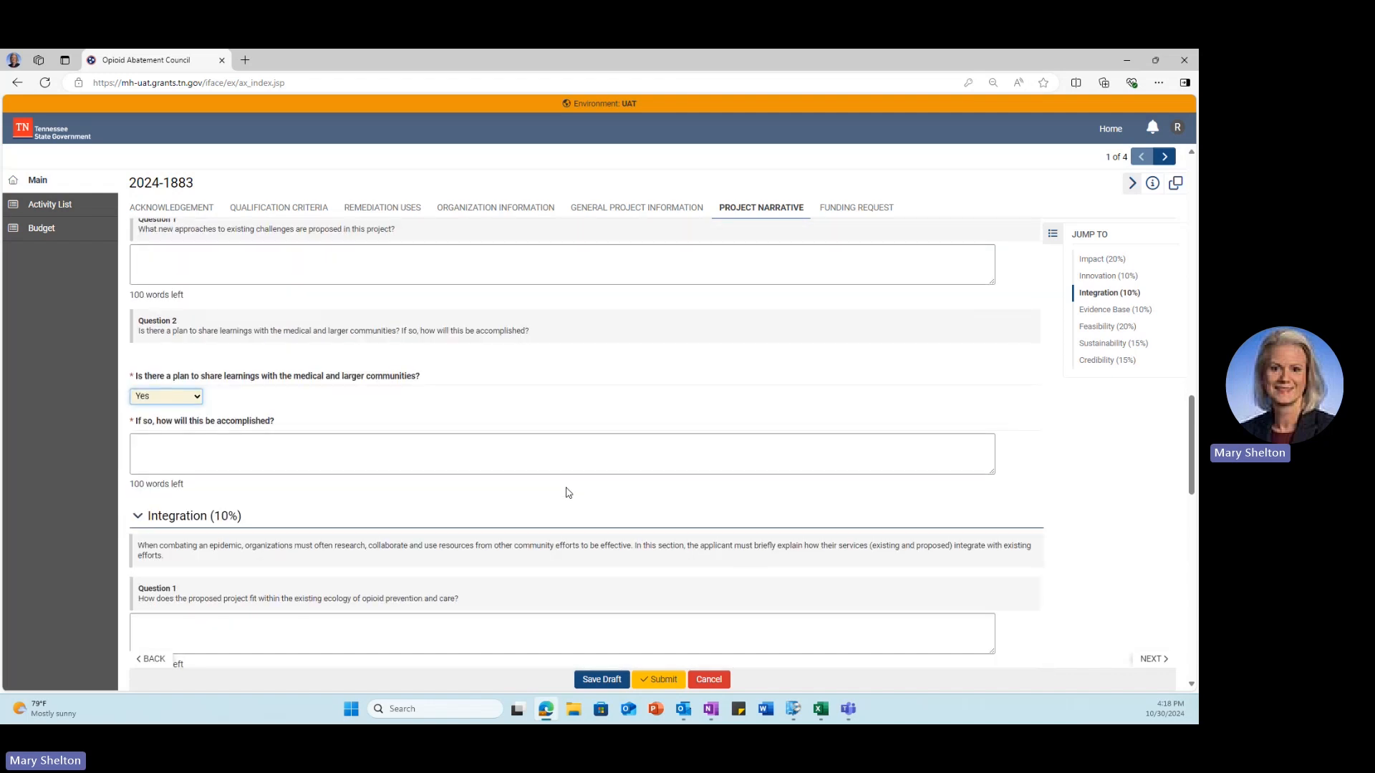
pyautogui.scroll(-2, 568, 492)
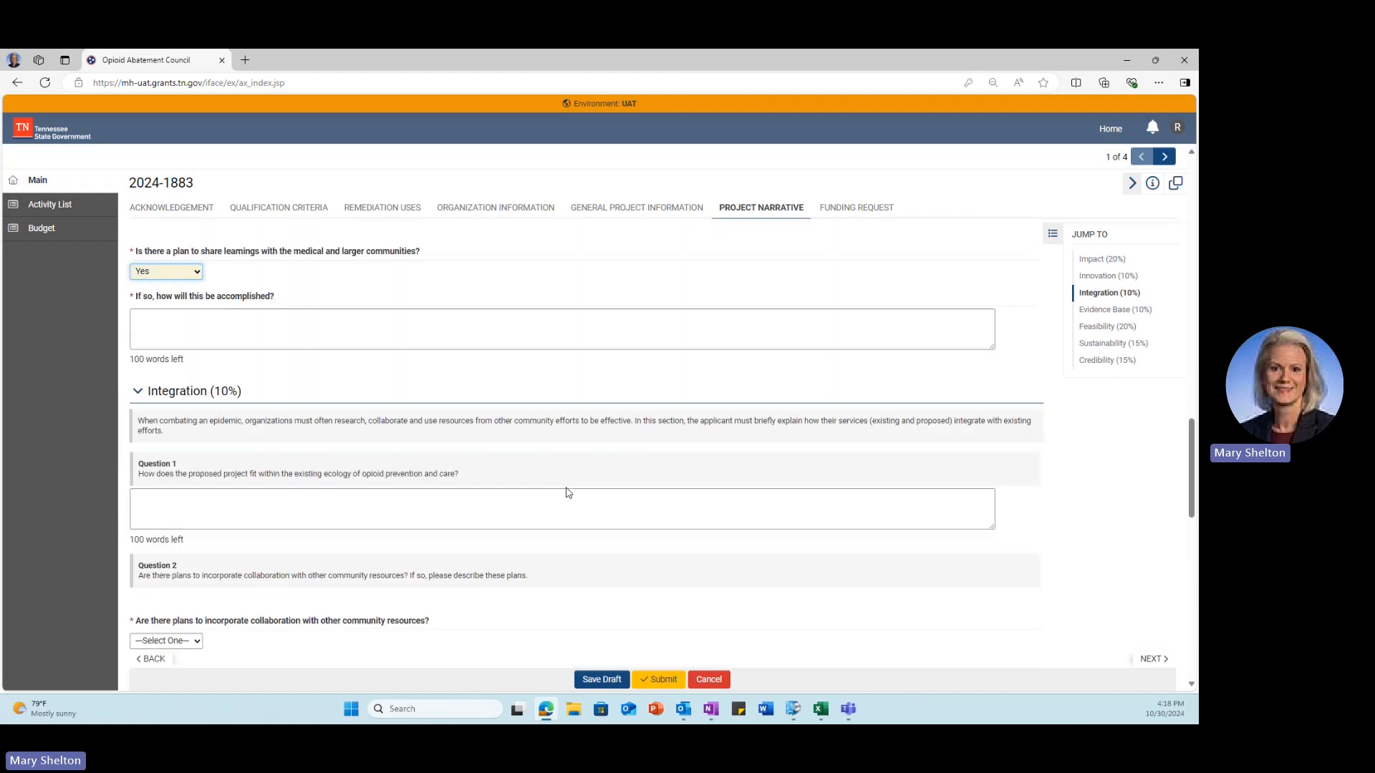
pyautogui.scroll(-1, 569, 492)
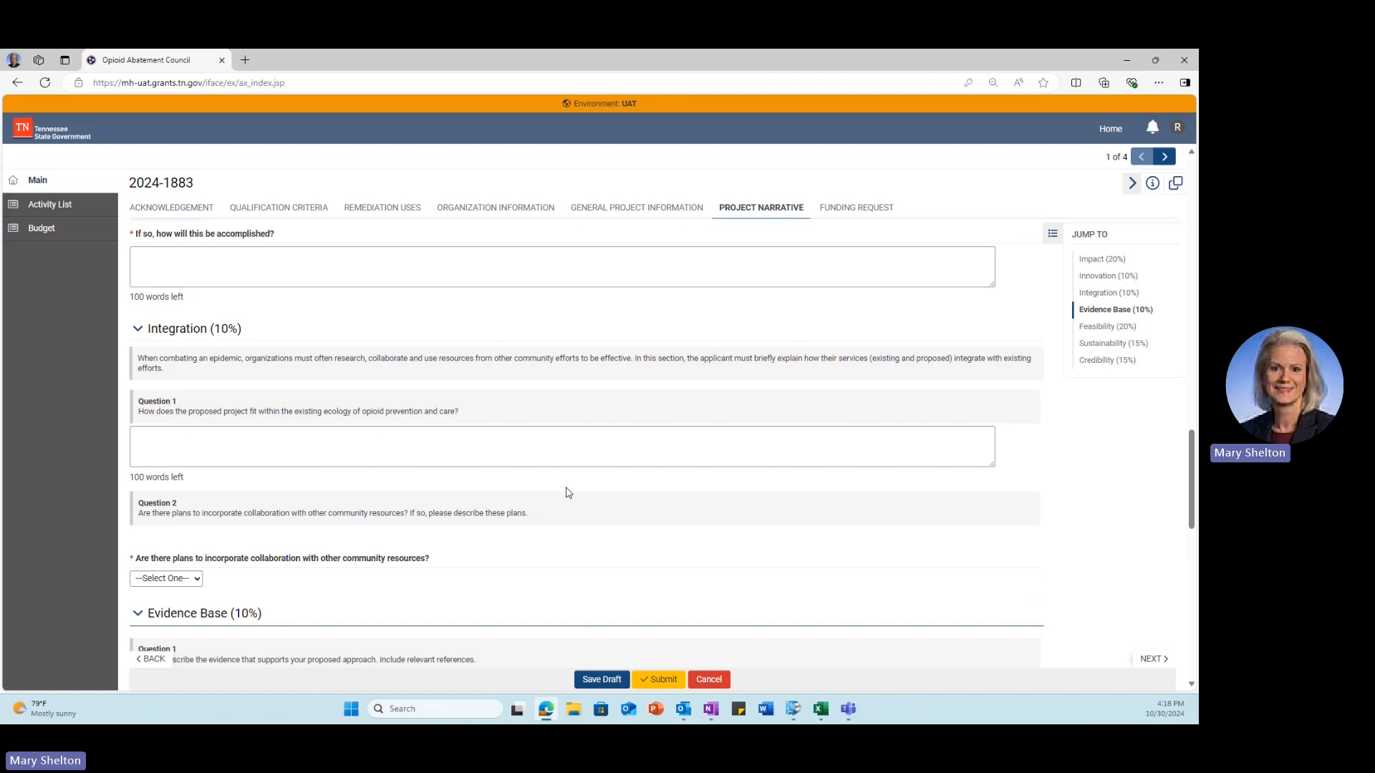
pyautogui.scroll(-1, 568, 493)
pyautogui.scroll(-3, 569, 492)
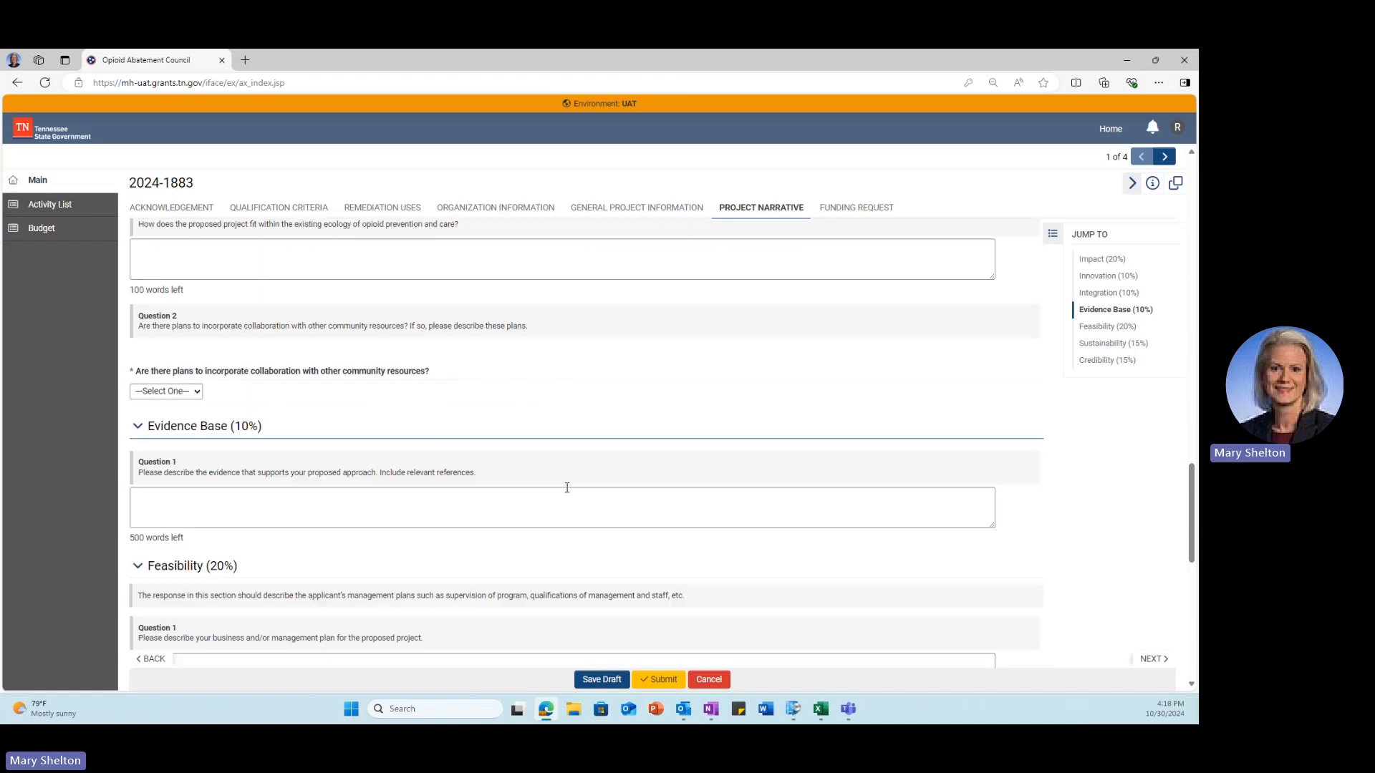
pyautogui.scroll(-2, 568, 493)
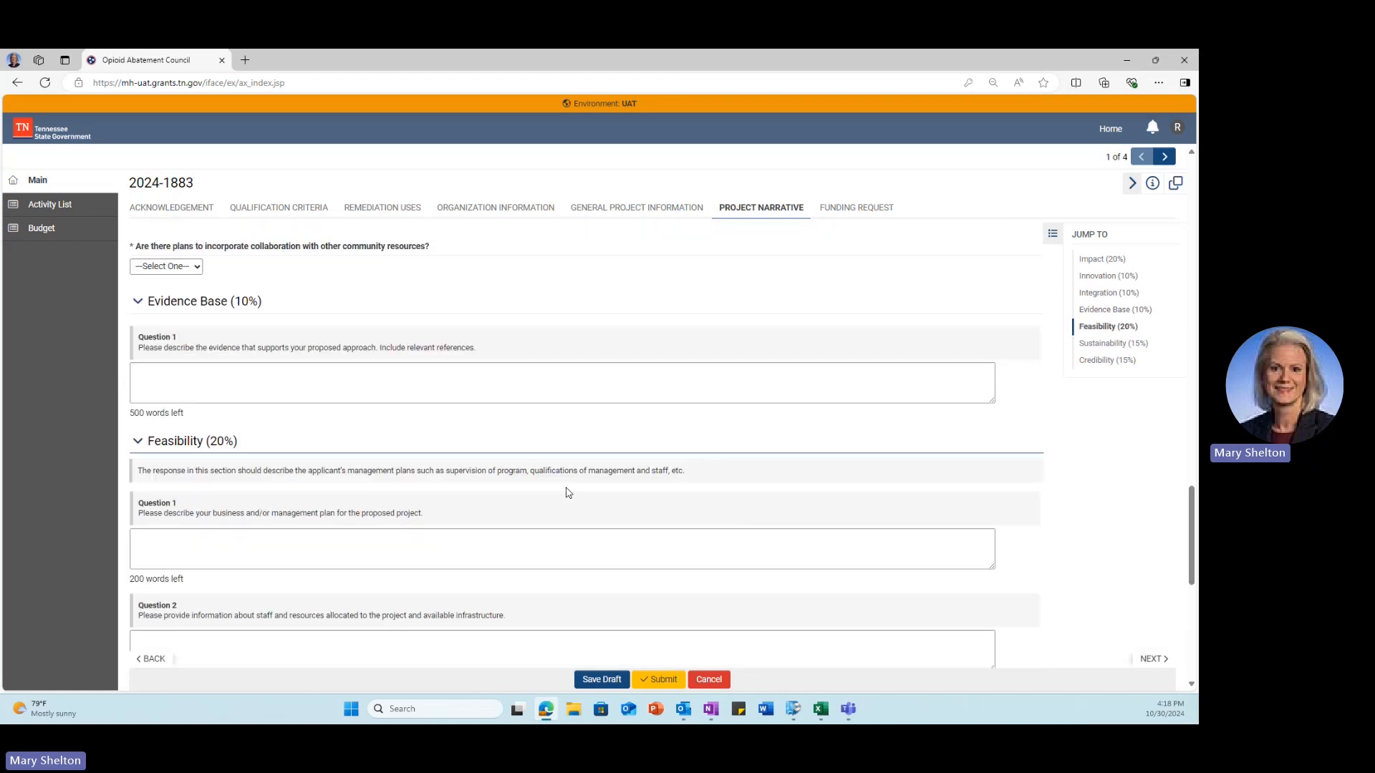
pyautogui.scroll(-1, 568, 490)
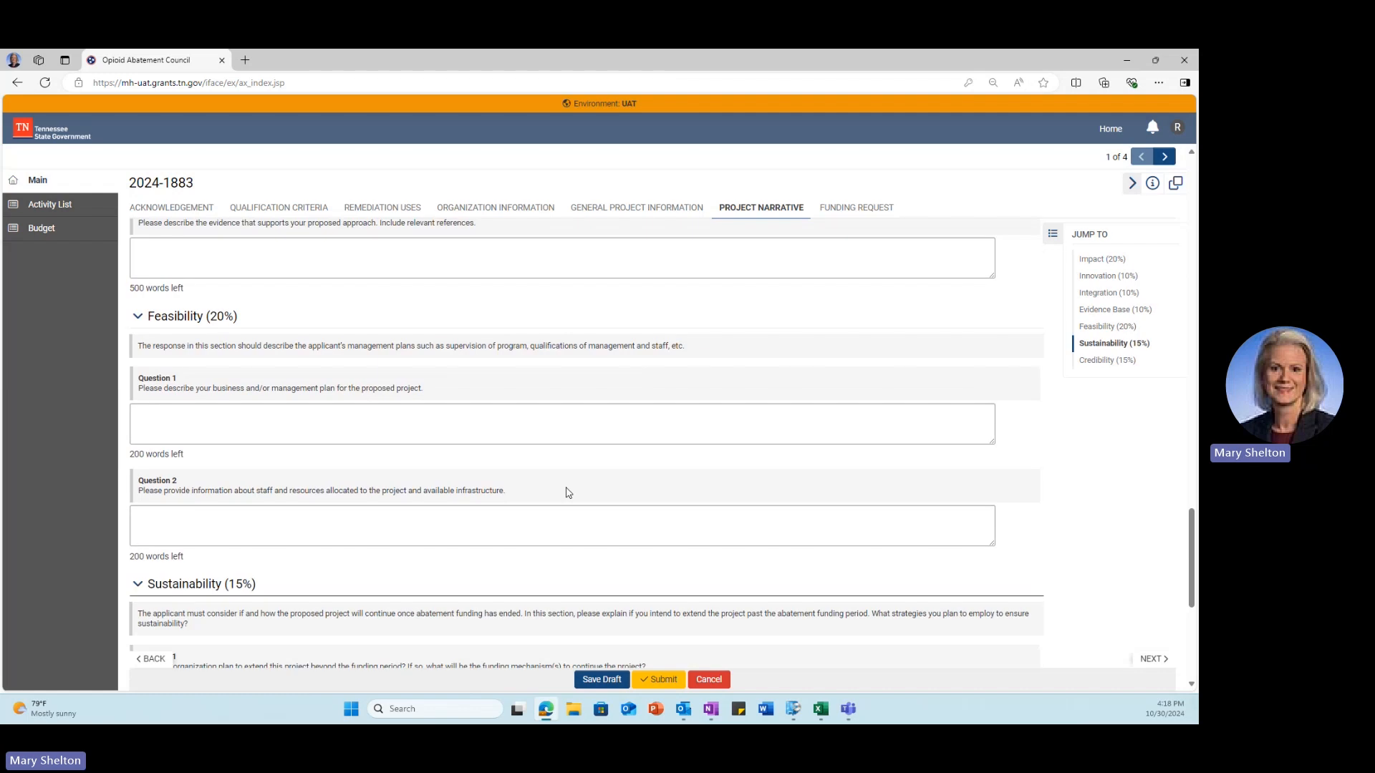
pyautogui.scroll(-1, 568, 493)
pyautogui.scroll(-2, 568, 492)
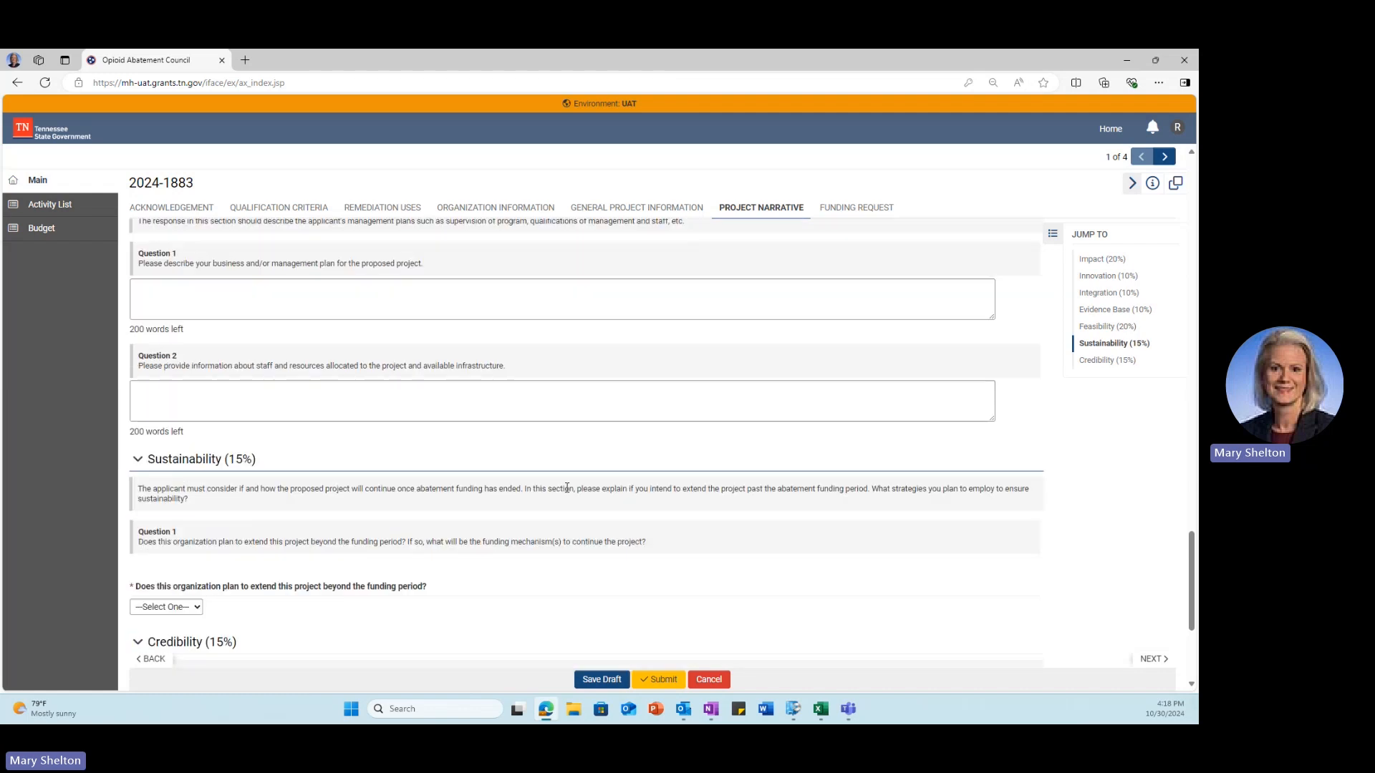
pyautogui.scroll(-3, 569, 492)
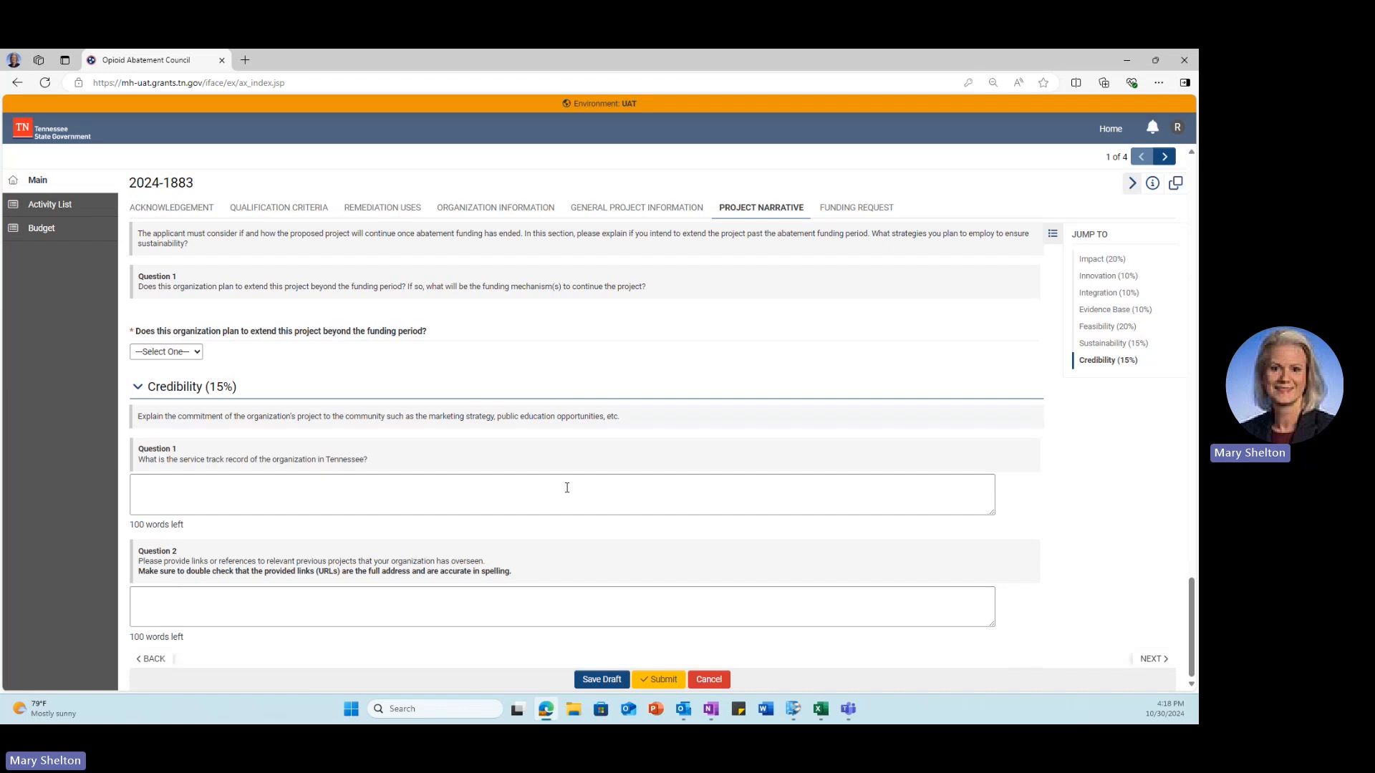
pyautogui.scroll(2, 567, 490)
pyautogui.scroll(4, 568, 493)
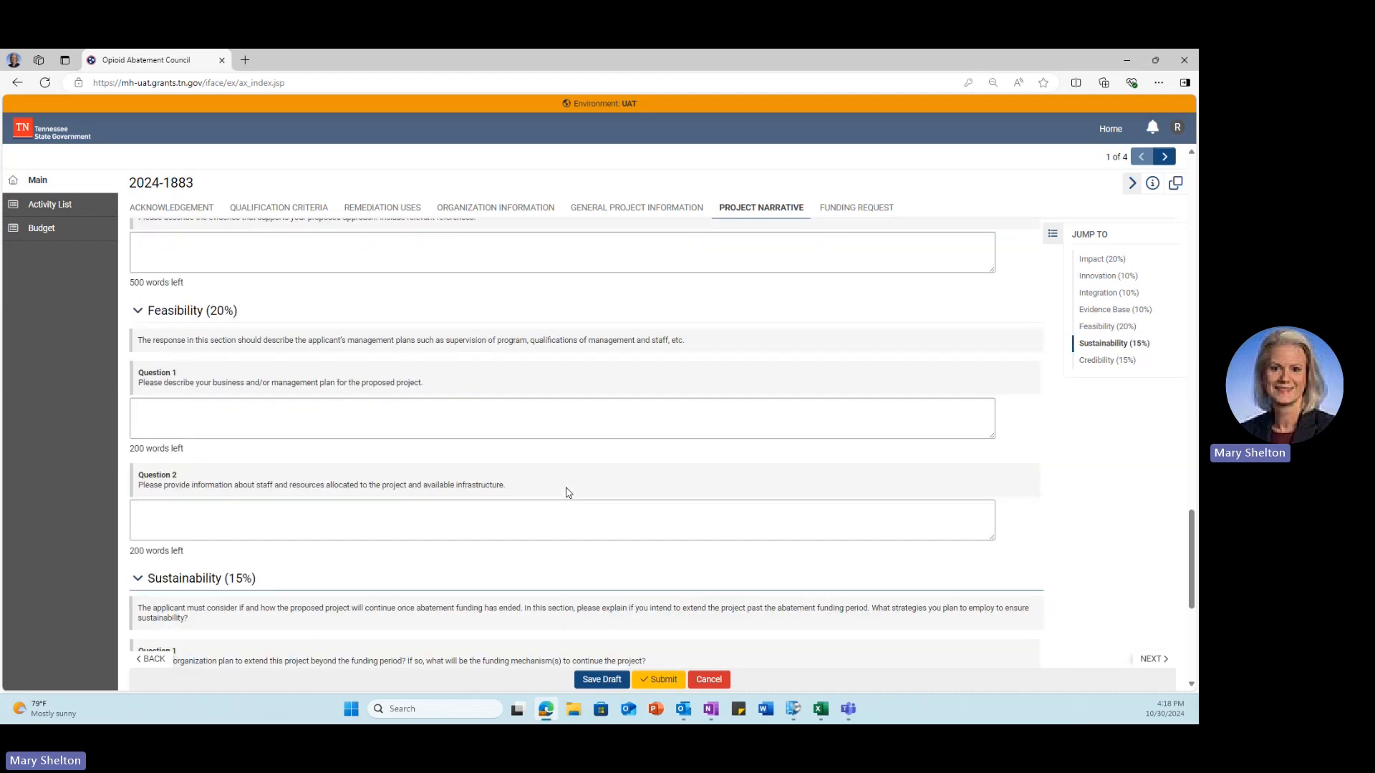
pyautogui.click(591, 684)
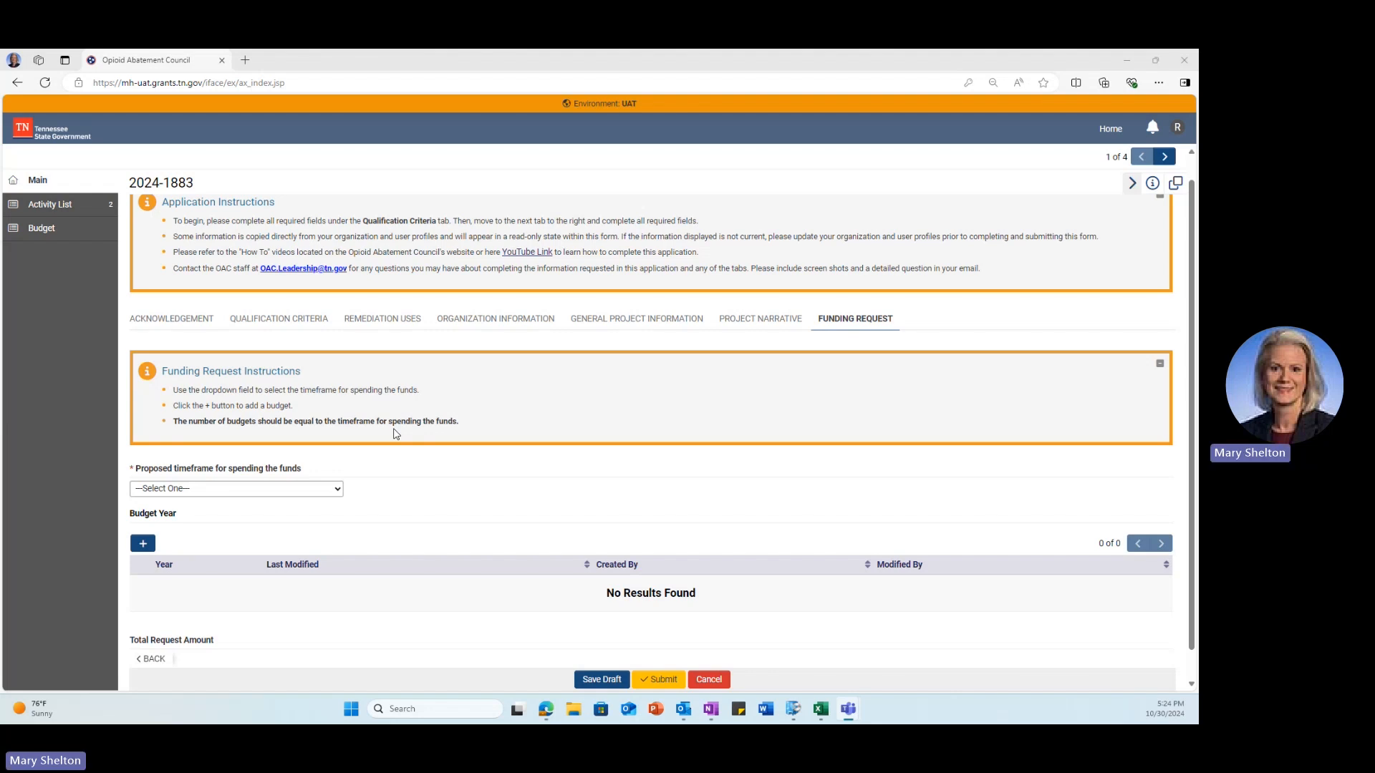
# Step: Set the proposed spending timeframe to 2 years and add a new budget year
pyautogui.click(334, 491)
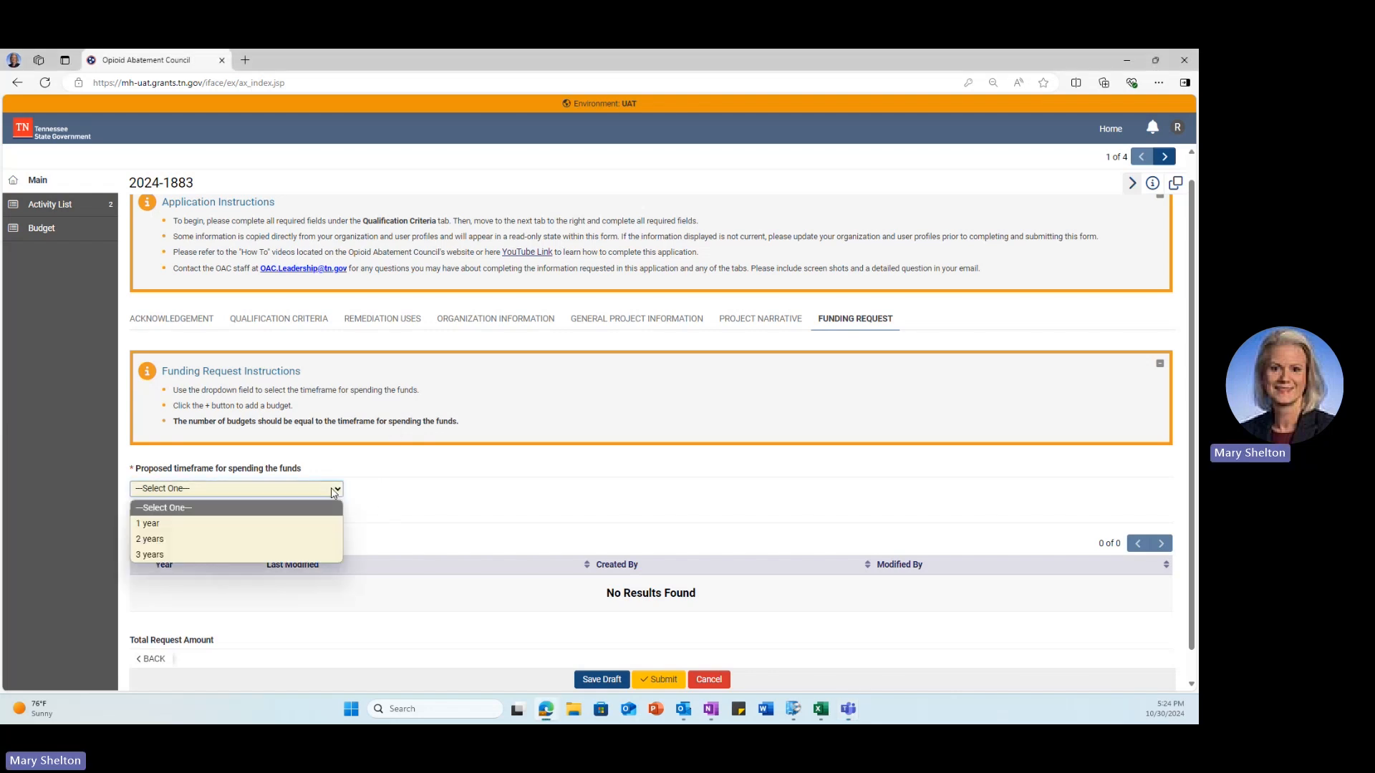
pyautogui.click(312, 539)
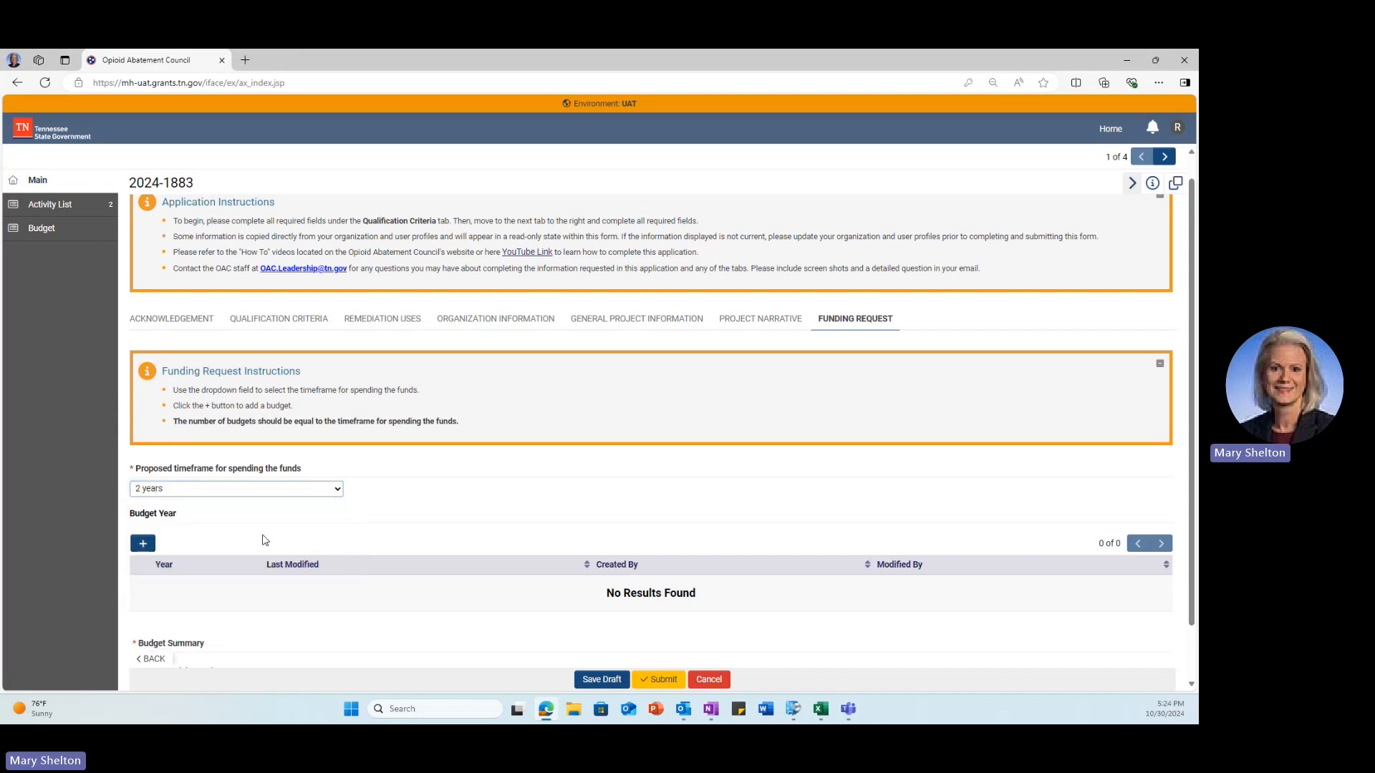
pyautogui.click(144, 546)
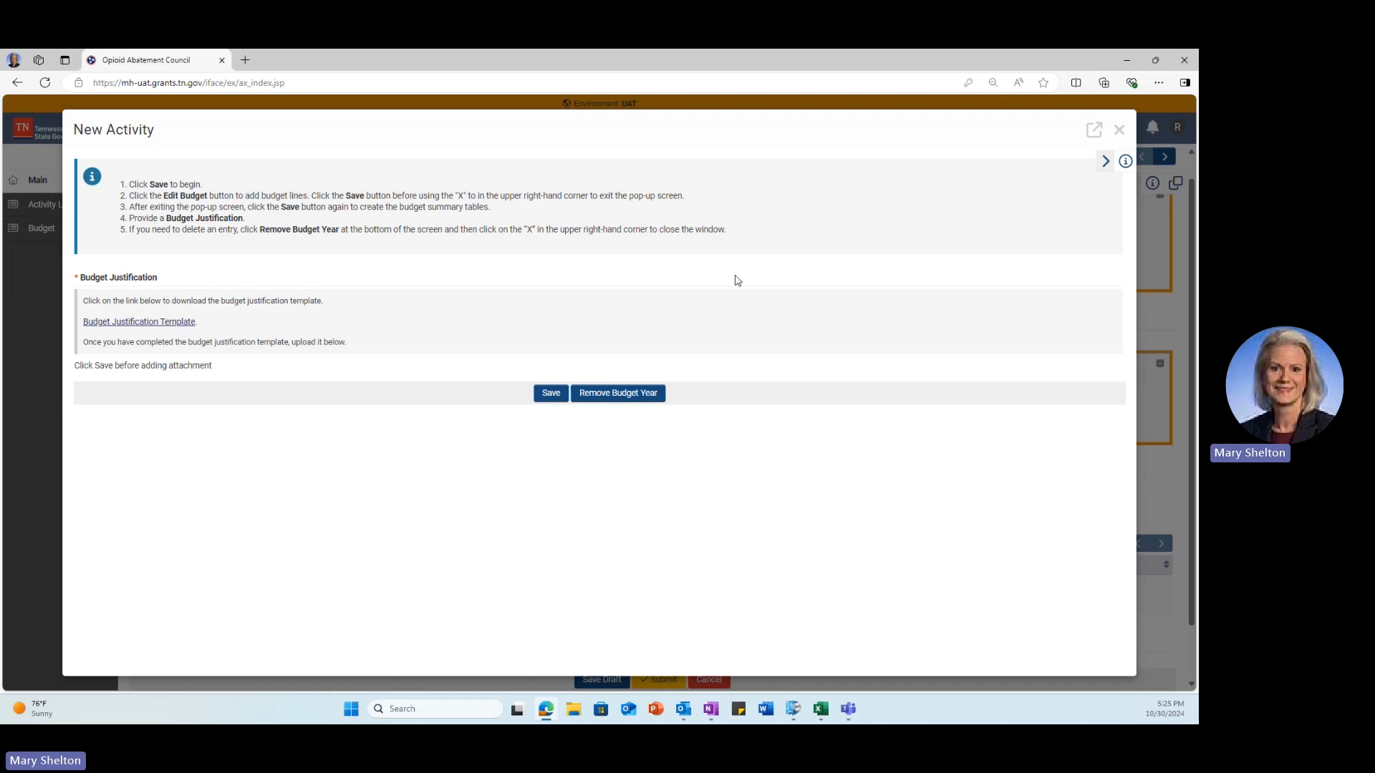
# Step: Save the new budget year and open its Budget line-item editor, centred on screen
pyautogui.click(561, 398)
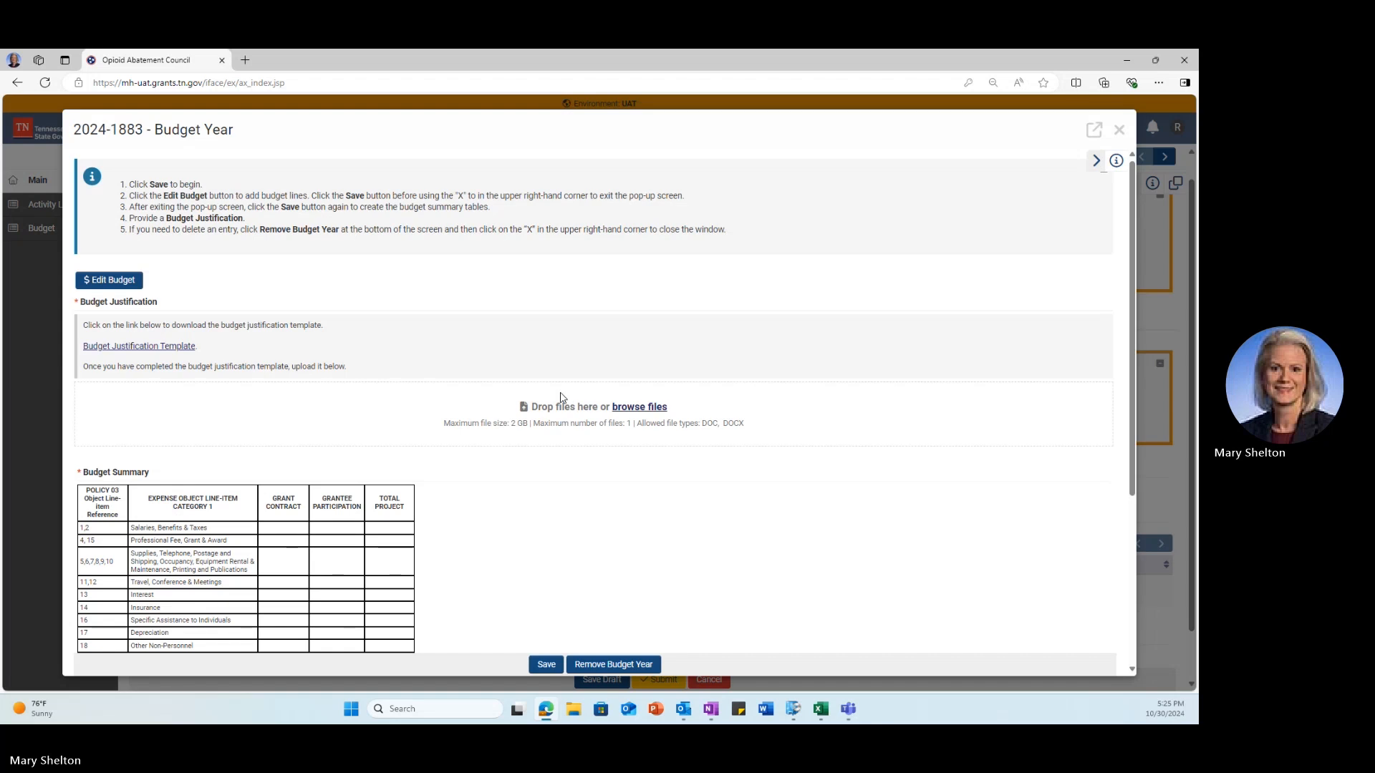
pyautogui.click(104, 280)
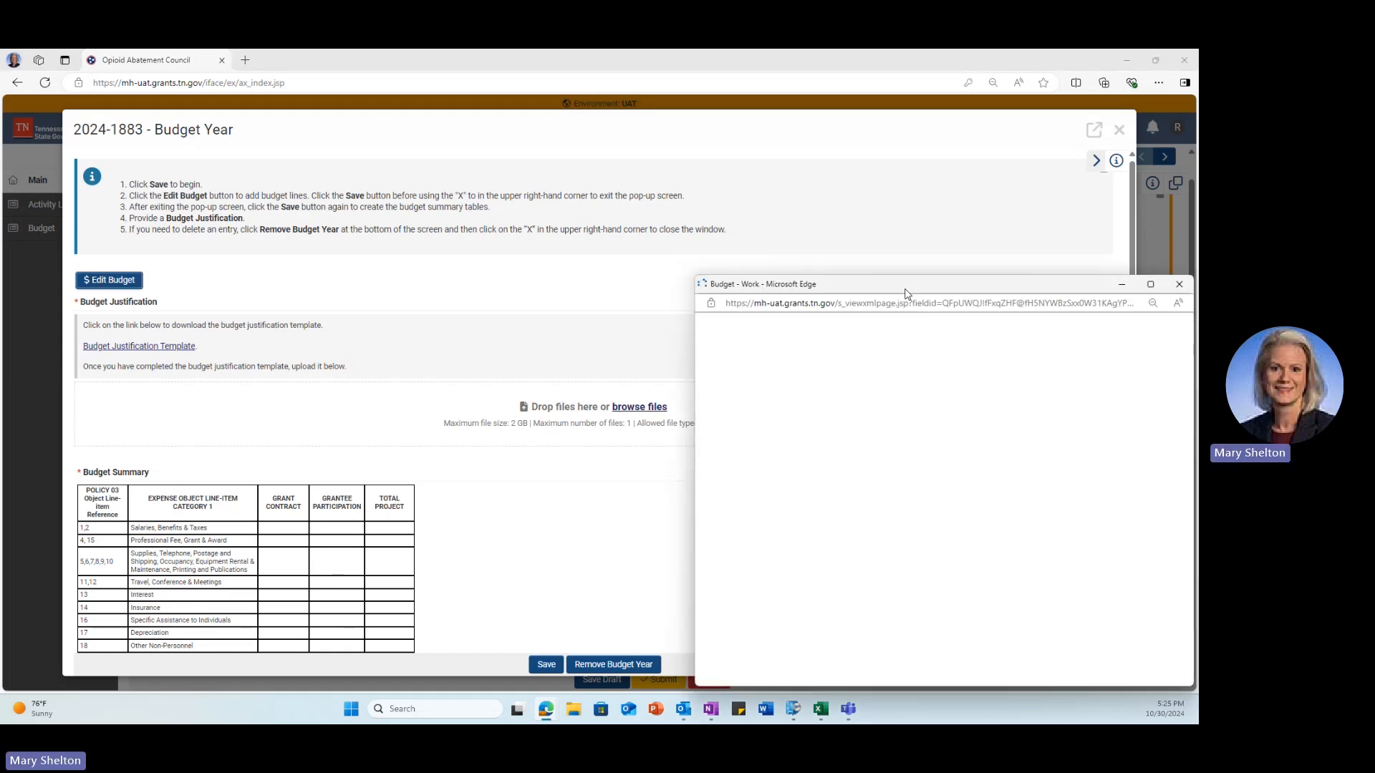
pyautogui.moveTo(907, 285); pyautogui.dragTo(635, 101)
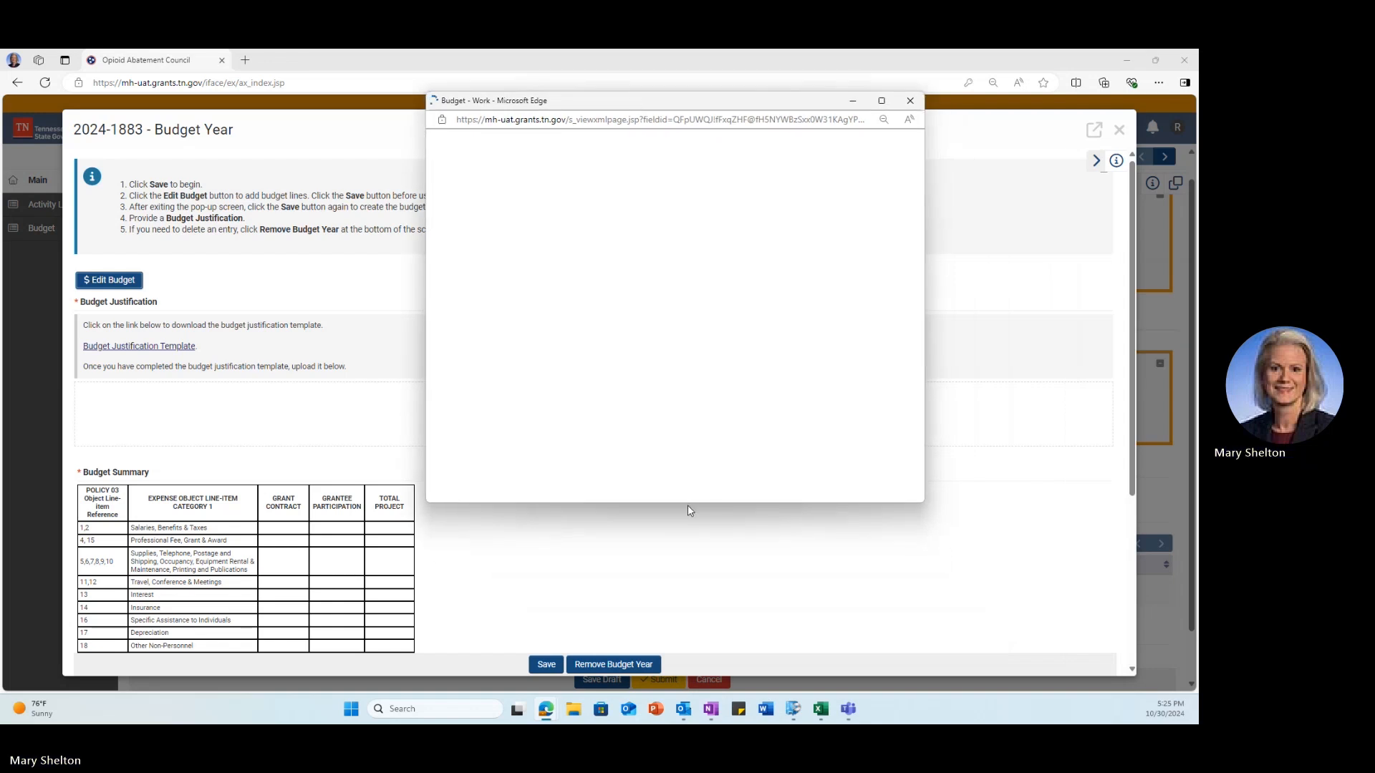
# Step: Add two Salaries lines in the budget editor: leashes at $3,333.00 and a second at $300.00
pyautogui.click(716, 504)
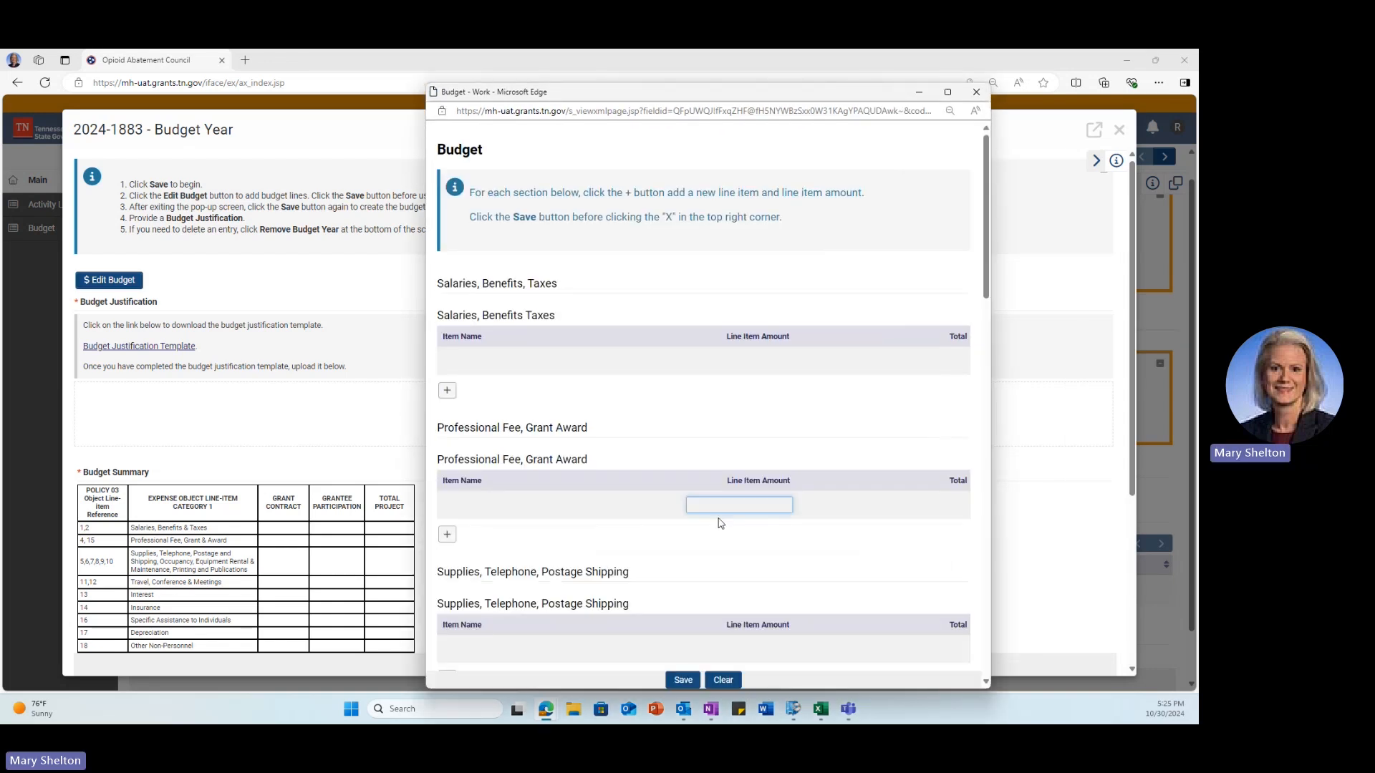
pyautogui.moveTo(791, 687); pyautogui.dragTo(791, 639)
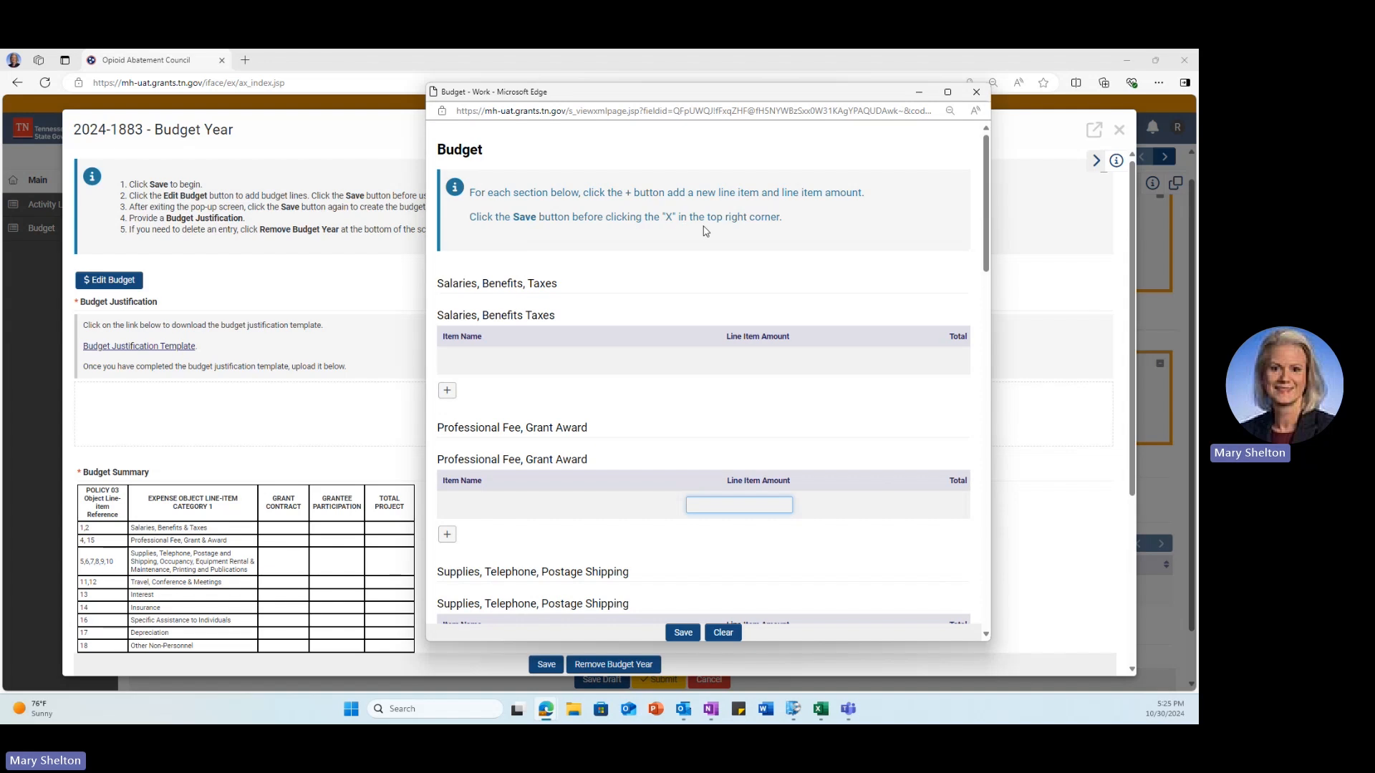
pyautogui.click(448, 391)
pyautogui.click(447, 420)
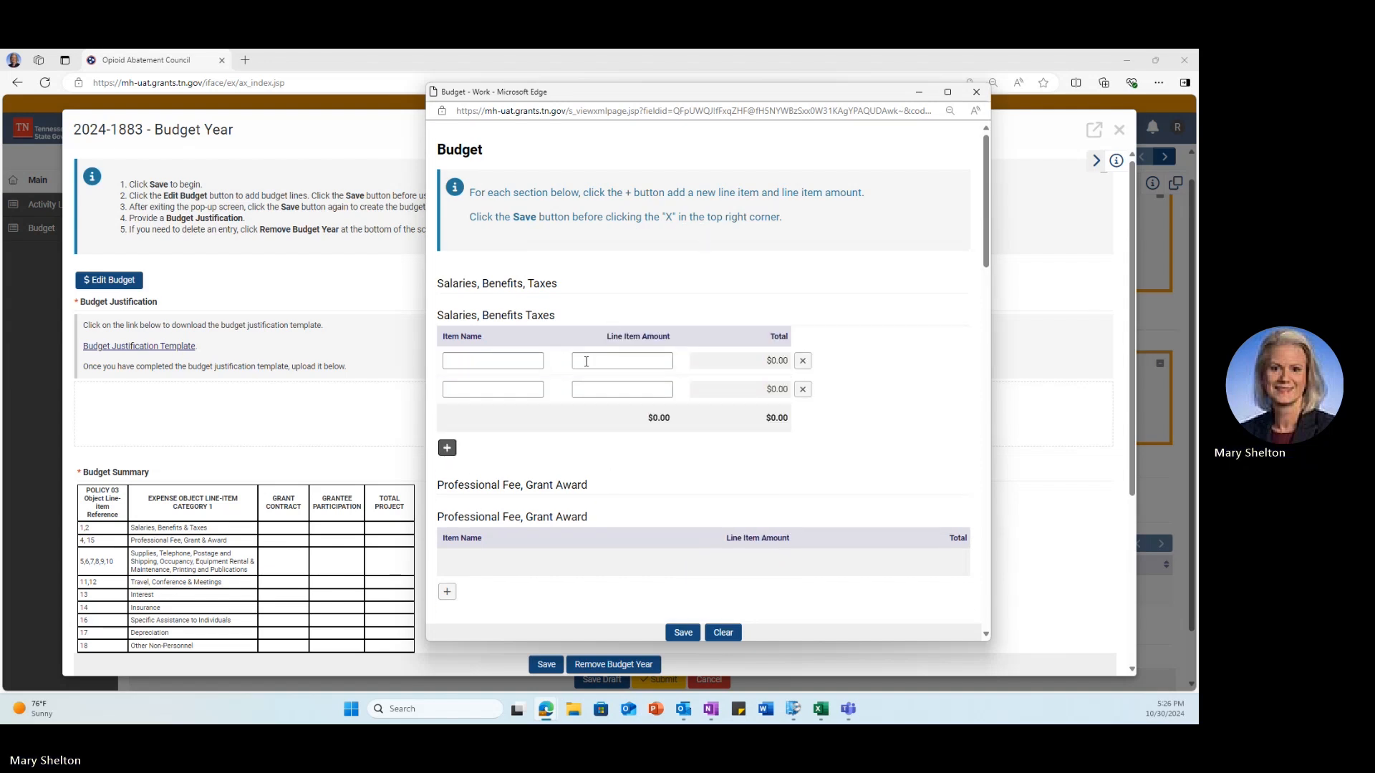
pyautogui.click(519, 361)
pyautogui.write('leashes')
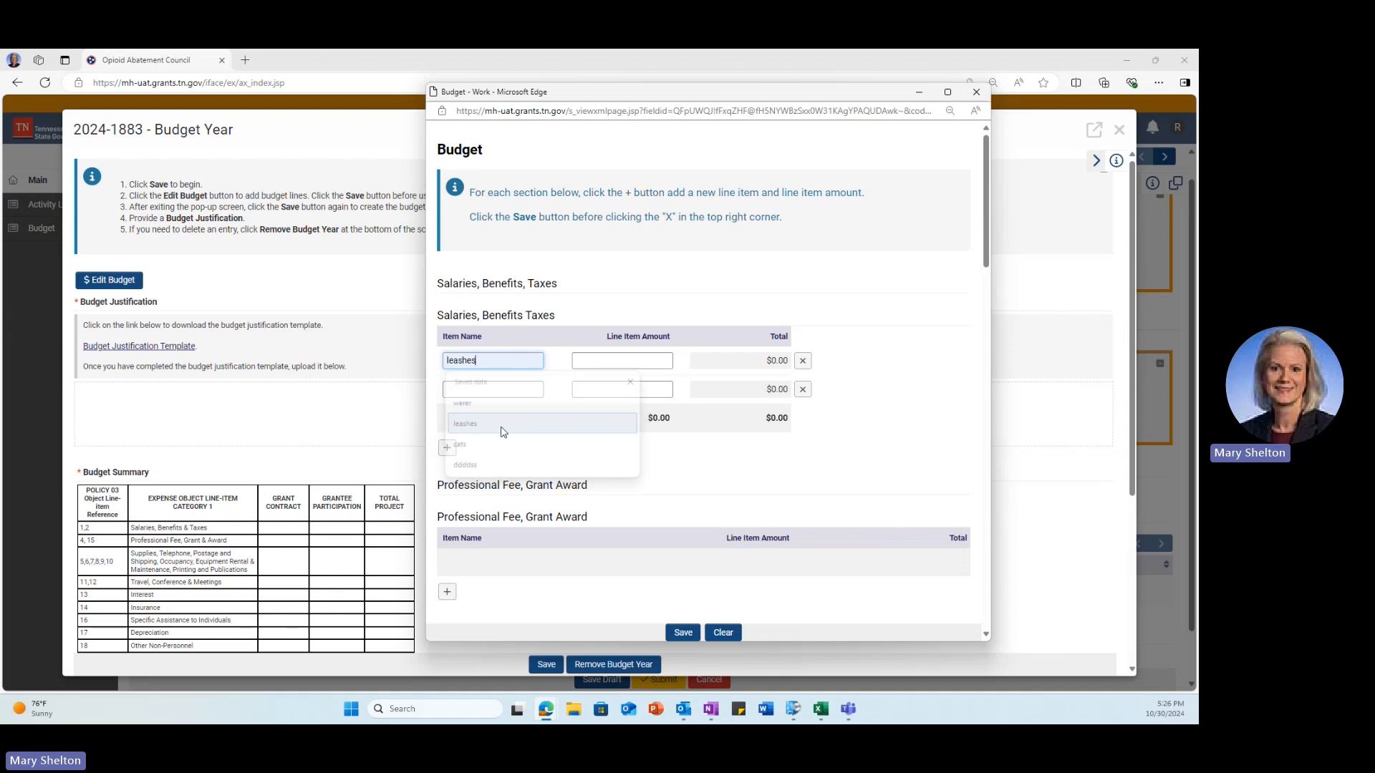
pyautogui.click(615, 361)
pyautogui.click(589, 399)
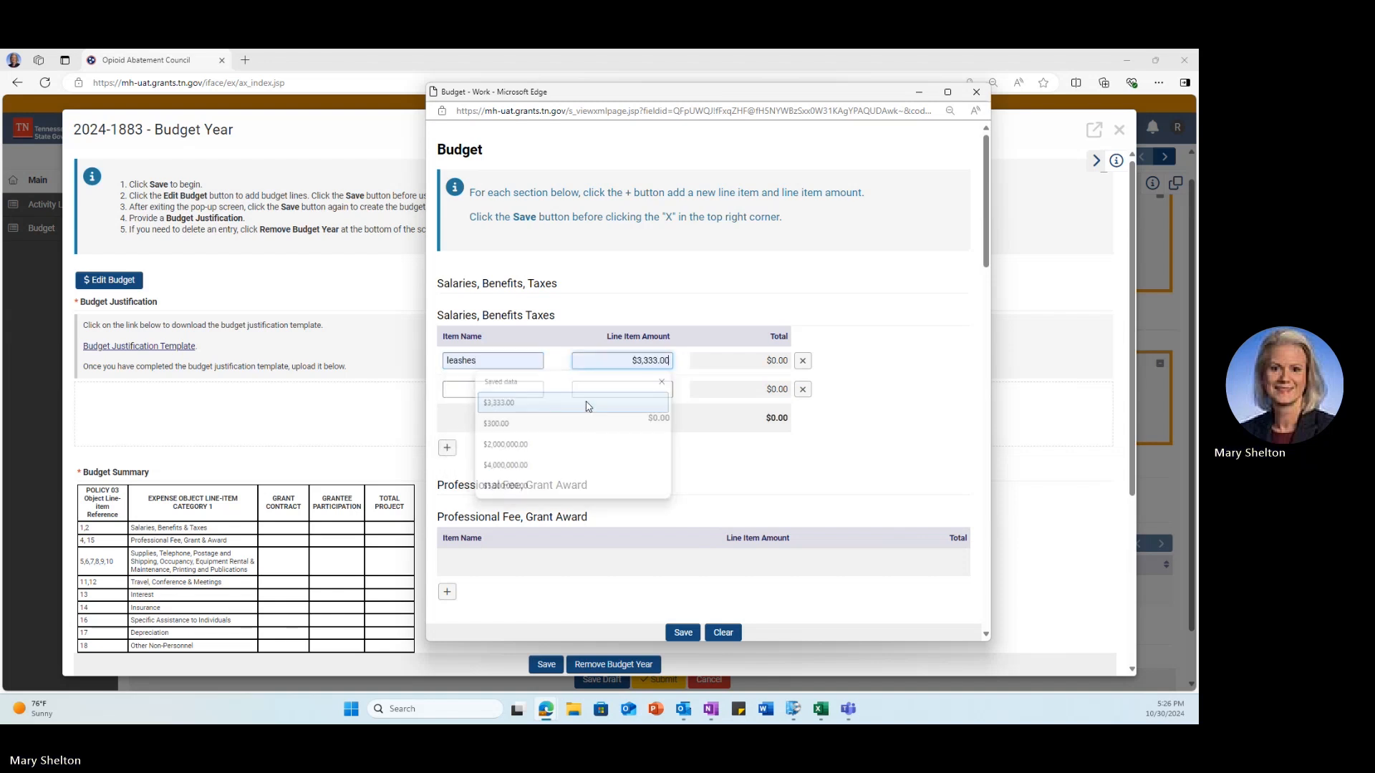
# Step: Add a food bowls line of $333.00 under Professional Fee, save, and close the editor
pyautogui.scroll(-1, 552, 442)
pyautogui.click(447, 529)
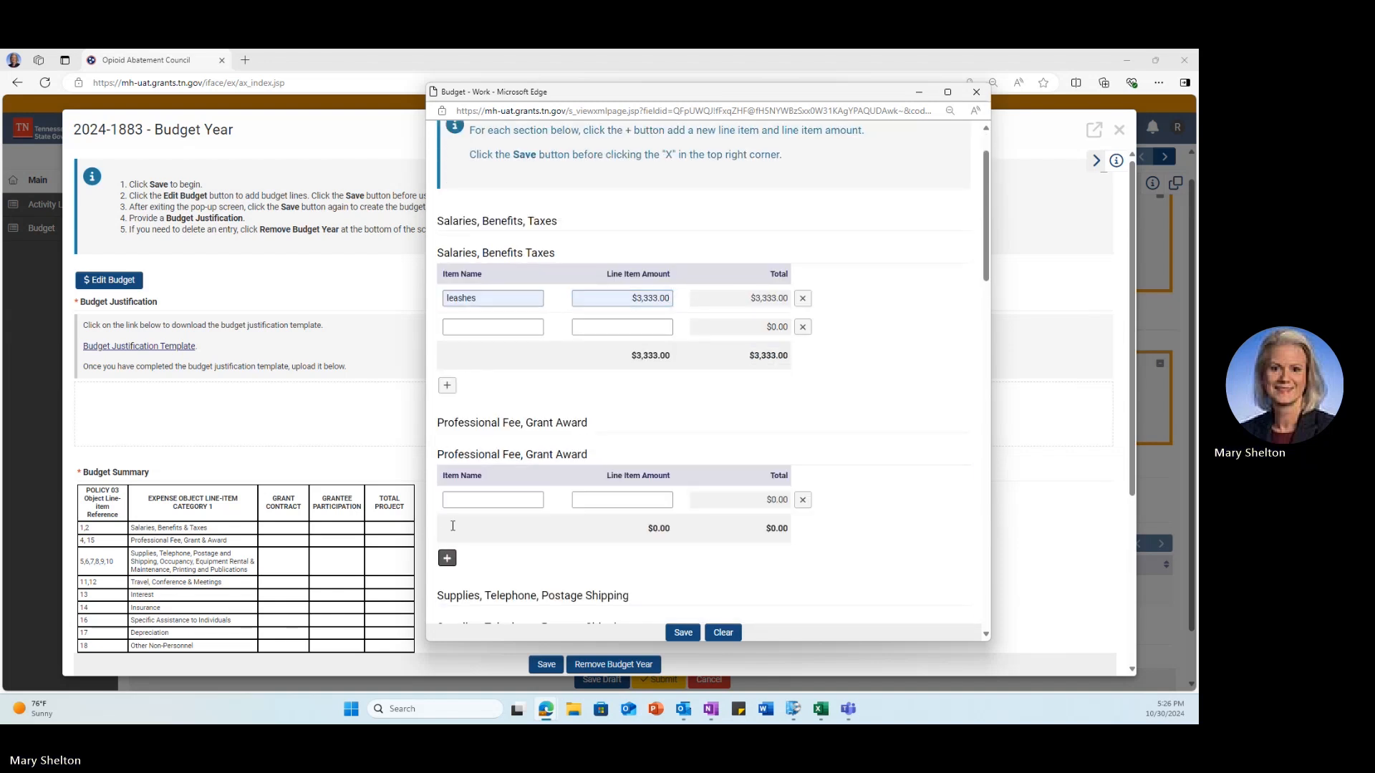
pyautogui.click(474, 499)
pyautogui.click(477, 545)
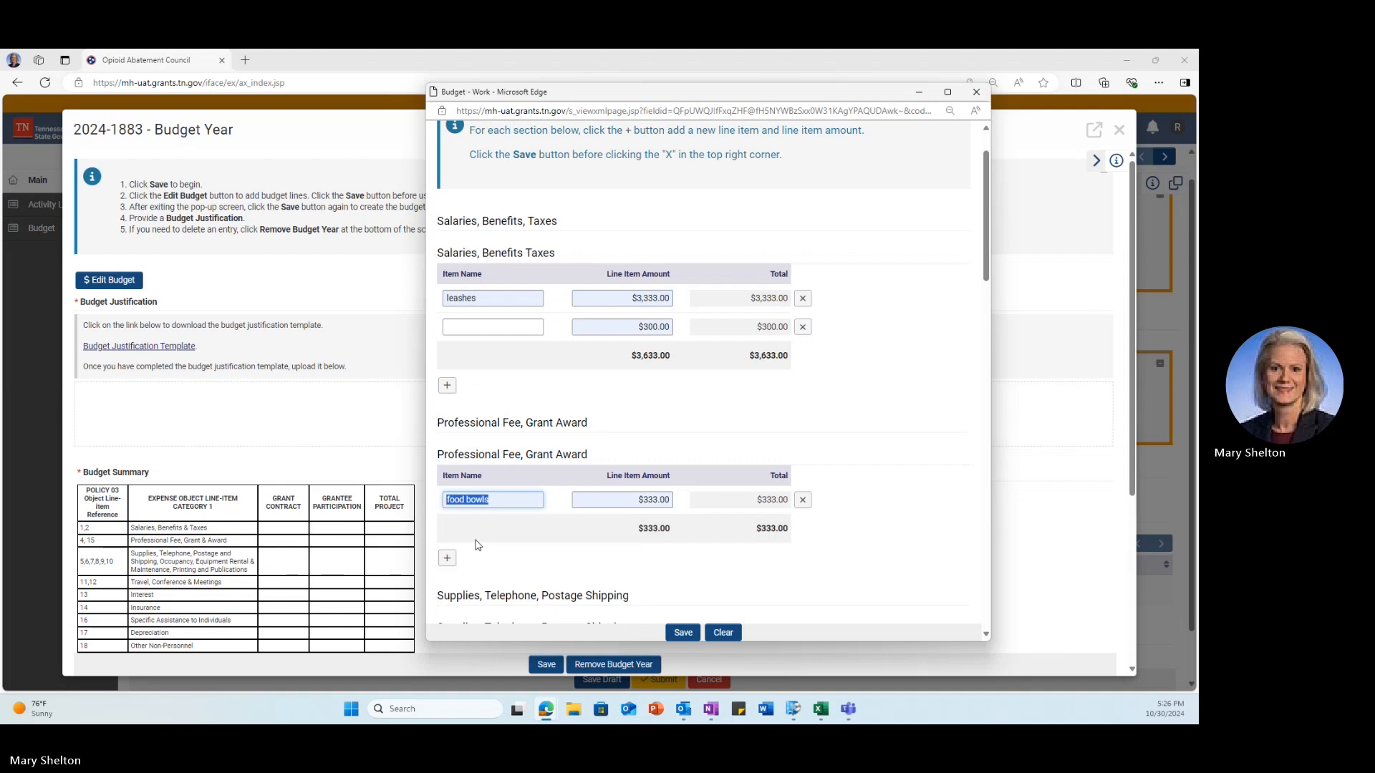
pyautogui.scroll(-2, 552, 534)
pyautogui.click(674, 633)
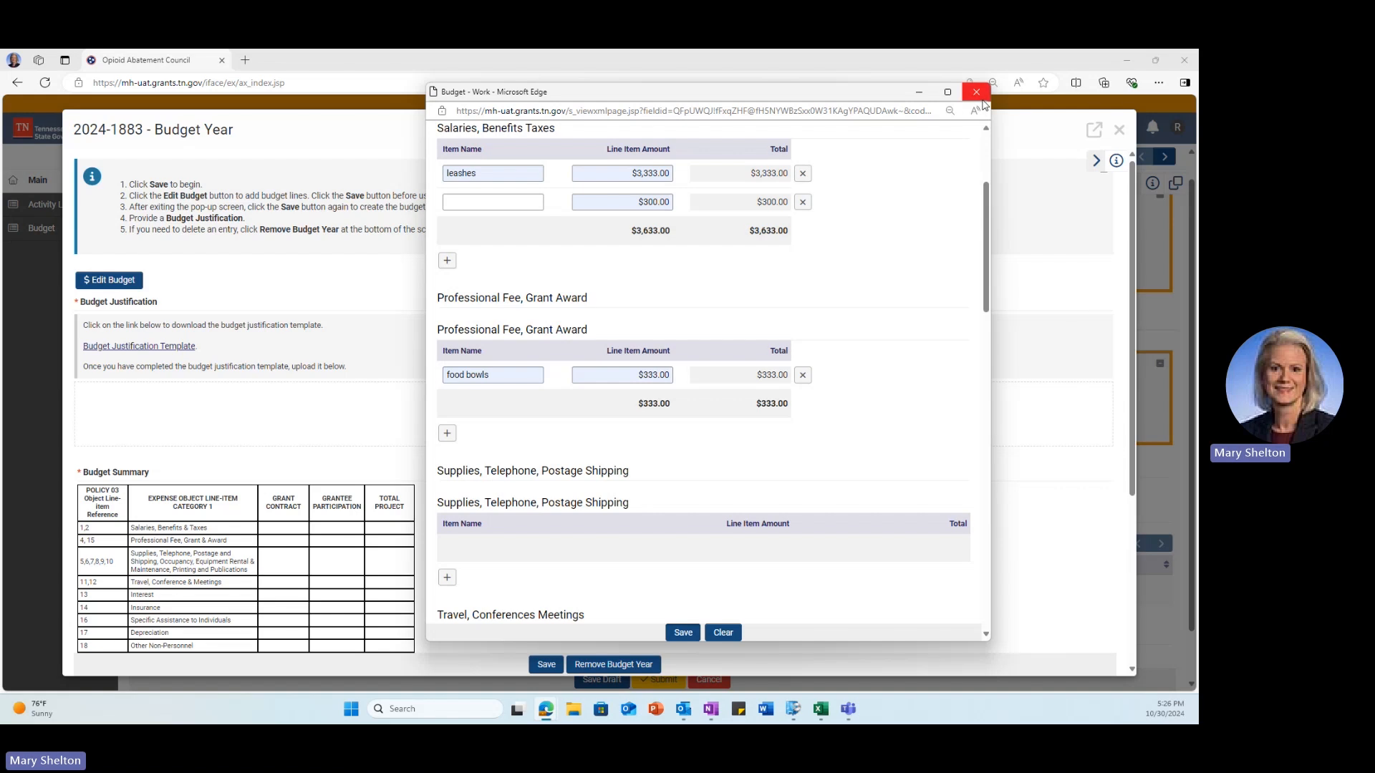
pyautogui.click(976, 93)
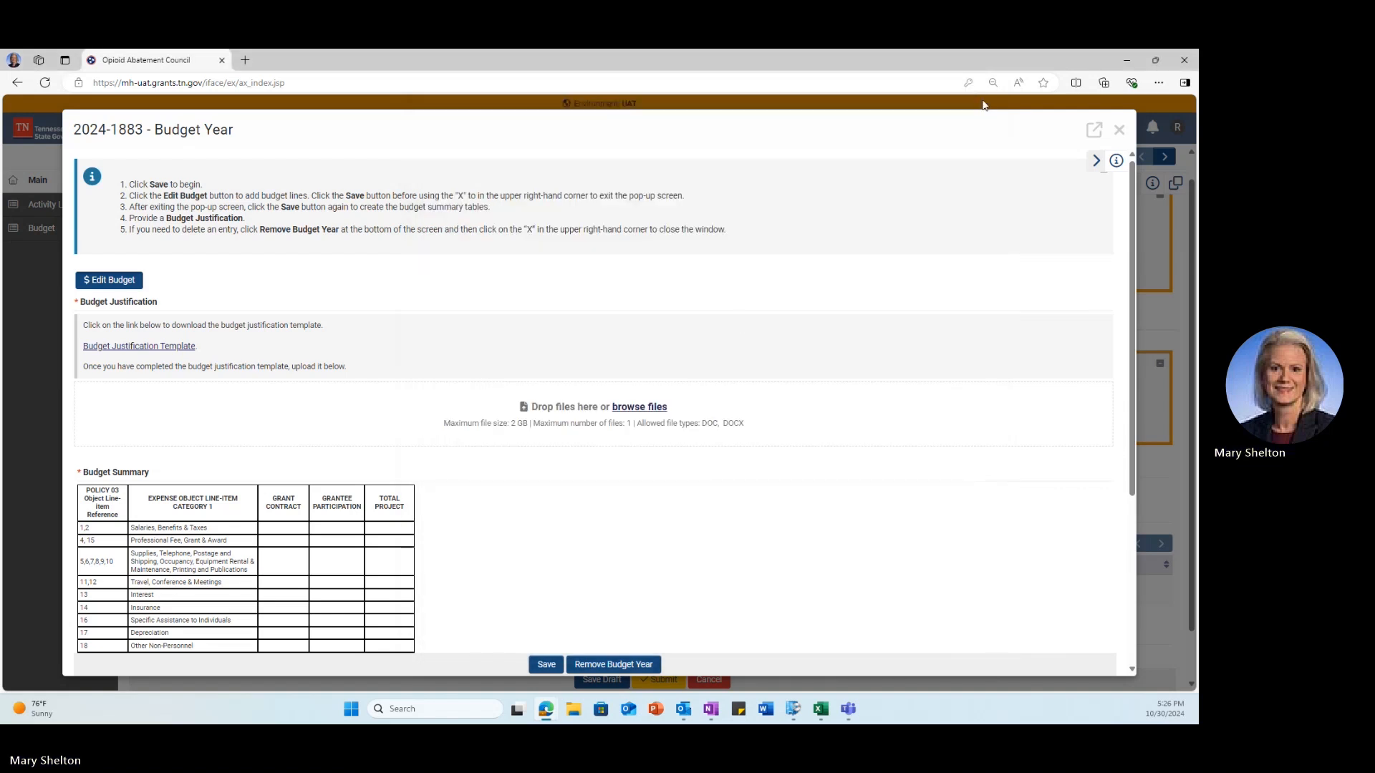
# Step: Save the budget year so its summary shows the $3,966.00 grand total
pyautogui.click(543, 664)
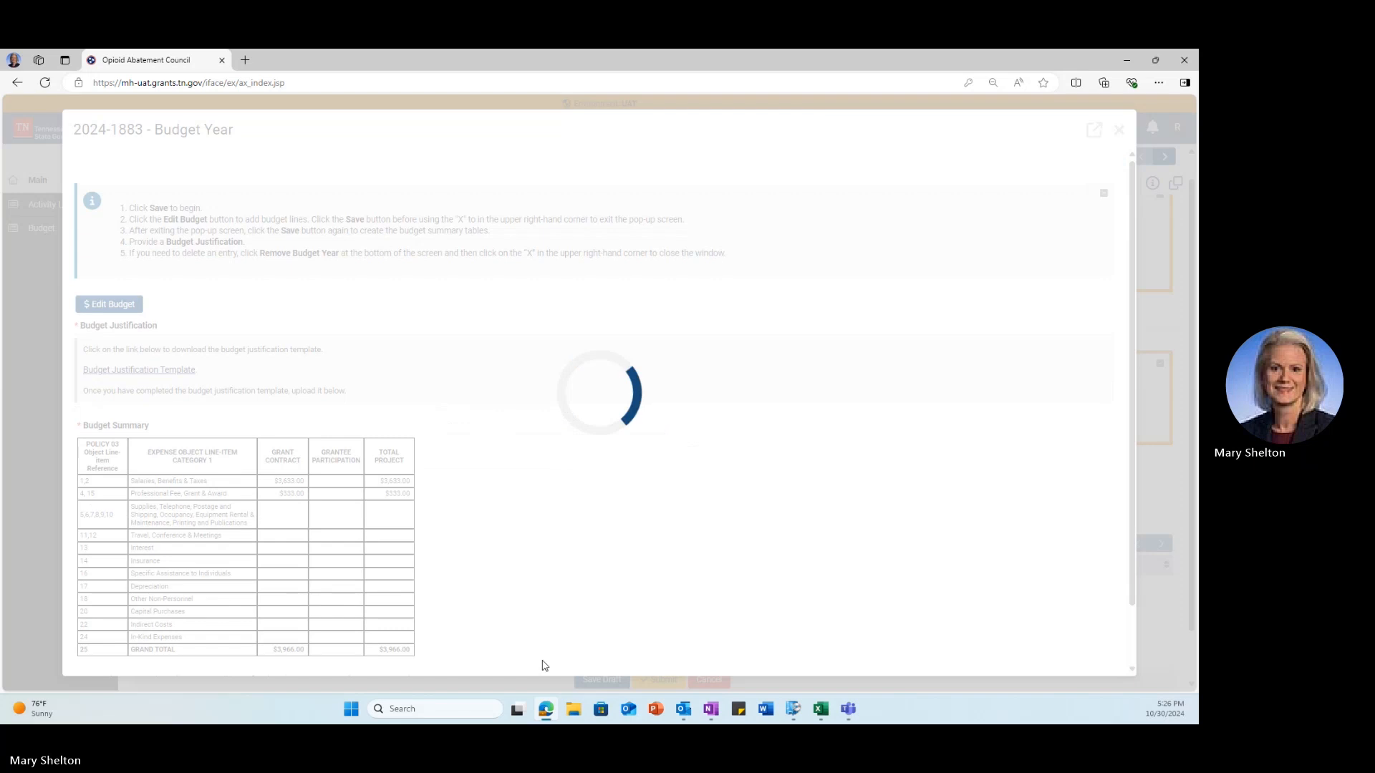
pyautogui.scroll(-3, 439, 537)
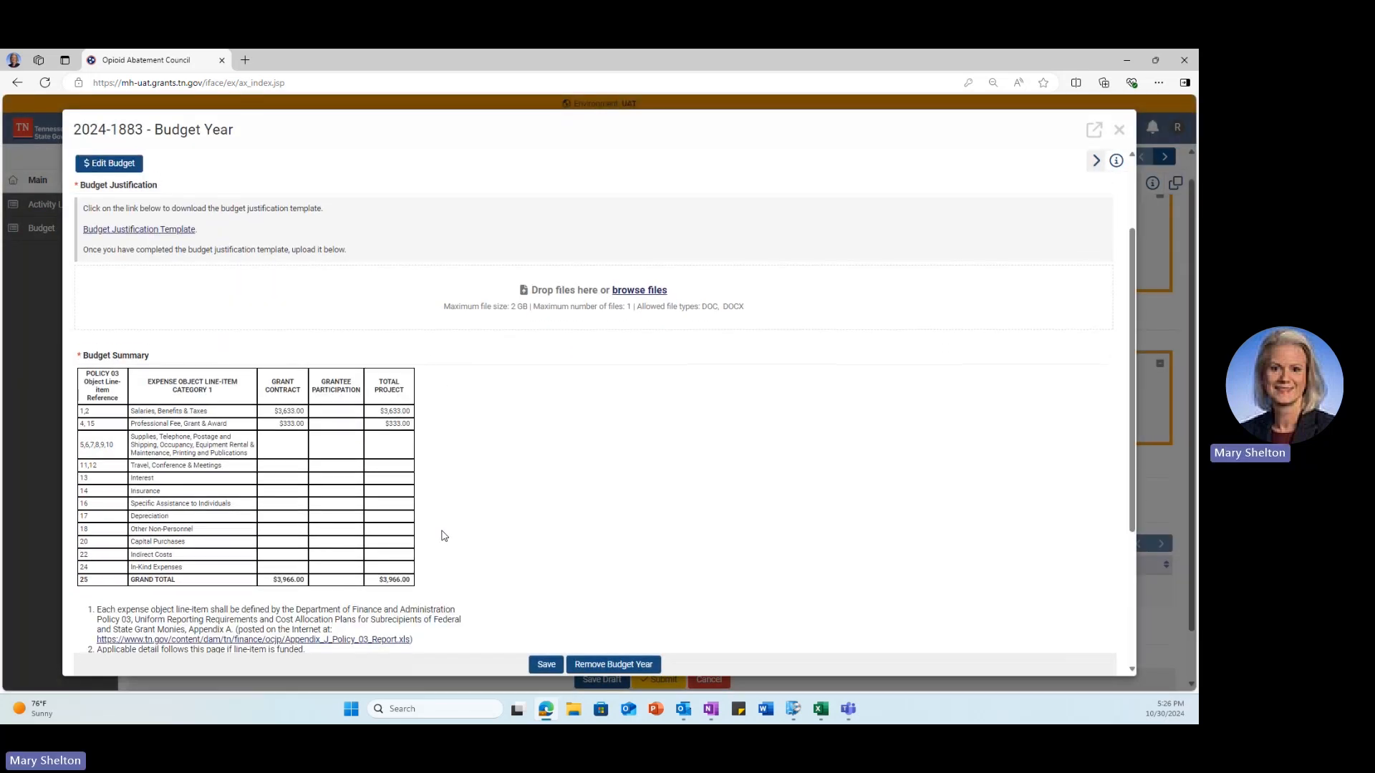
pyautogui.scroll(1, 442, 536)
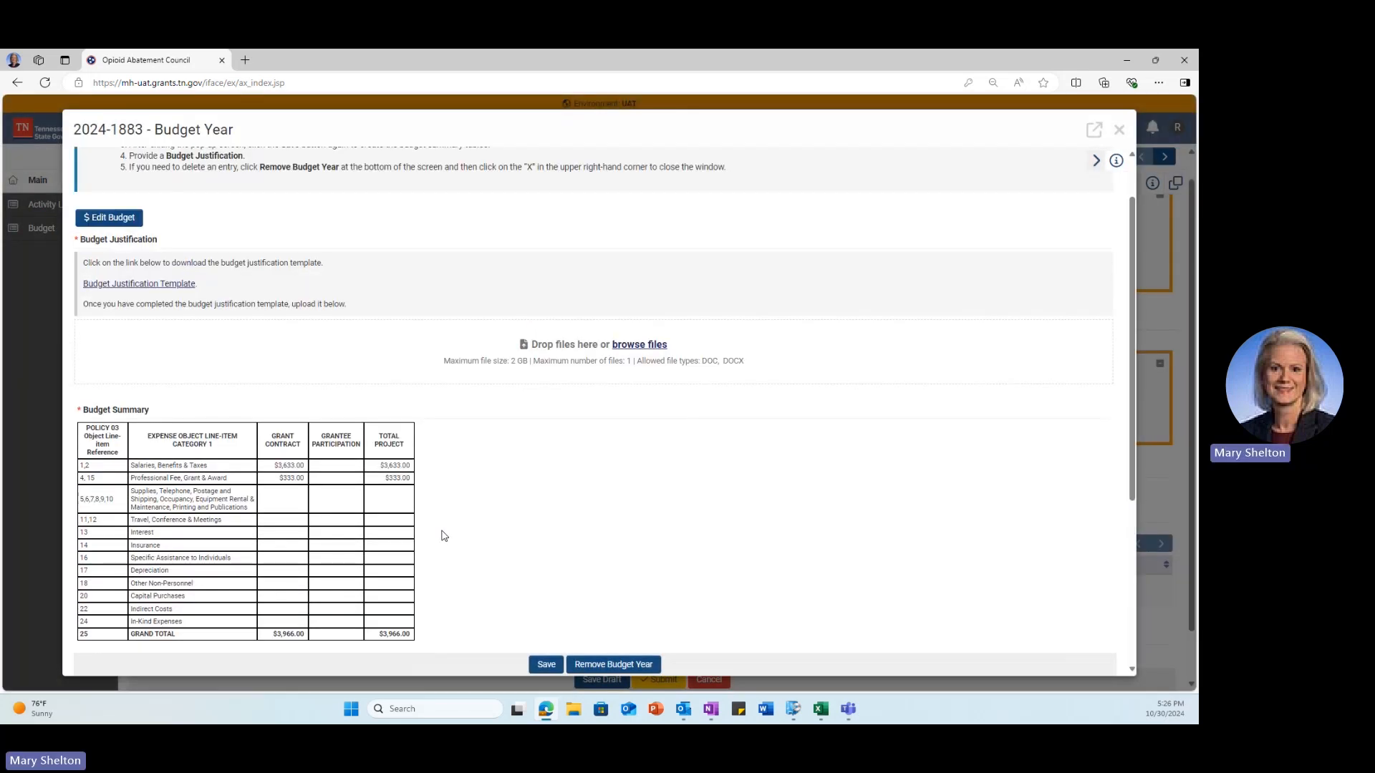
# Step: Download the Budget Justification Template, view it in Word, then close Word
pyautogui.click(181, 285)
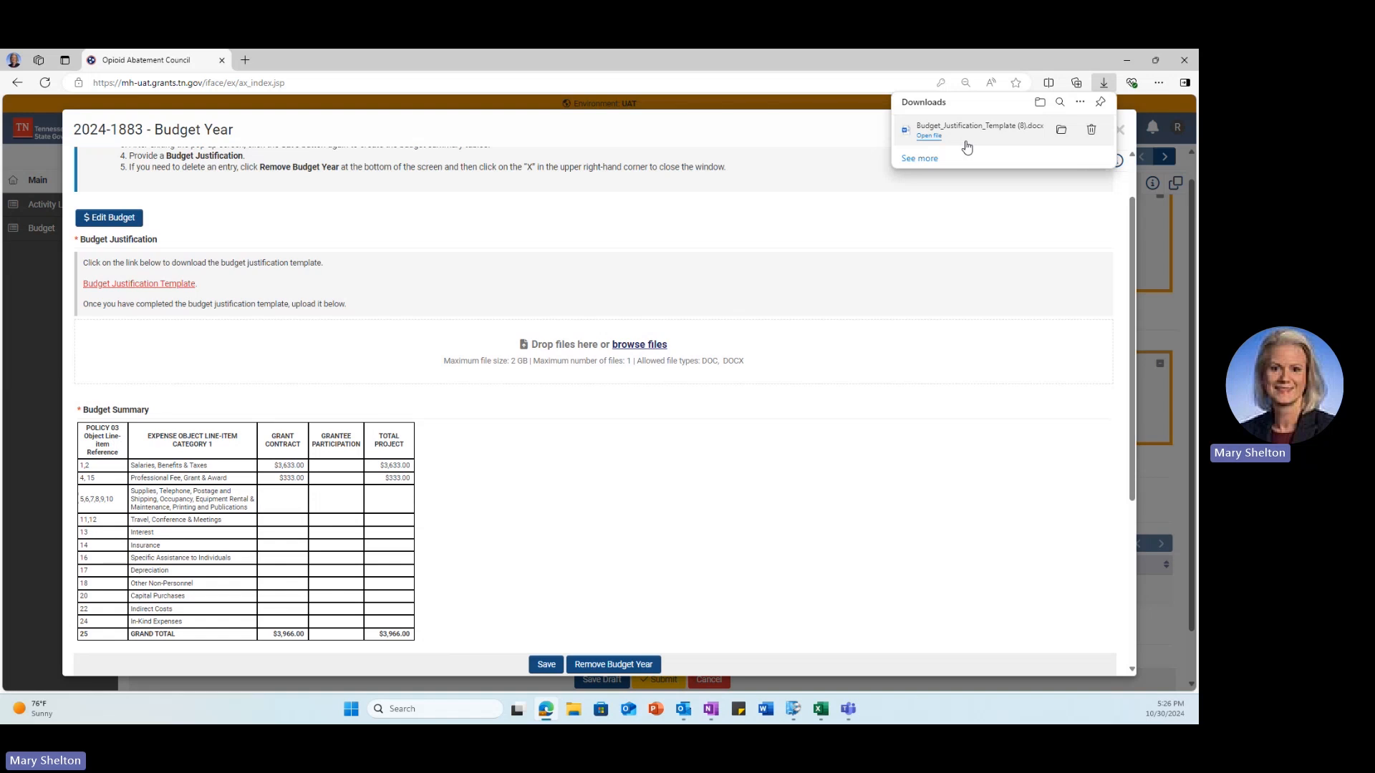
pyautogui.click(938, 135)
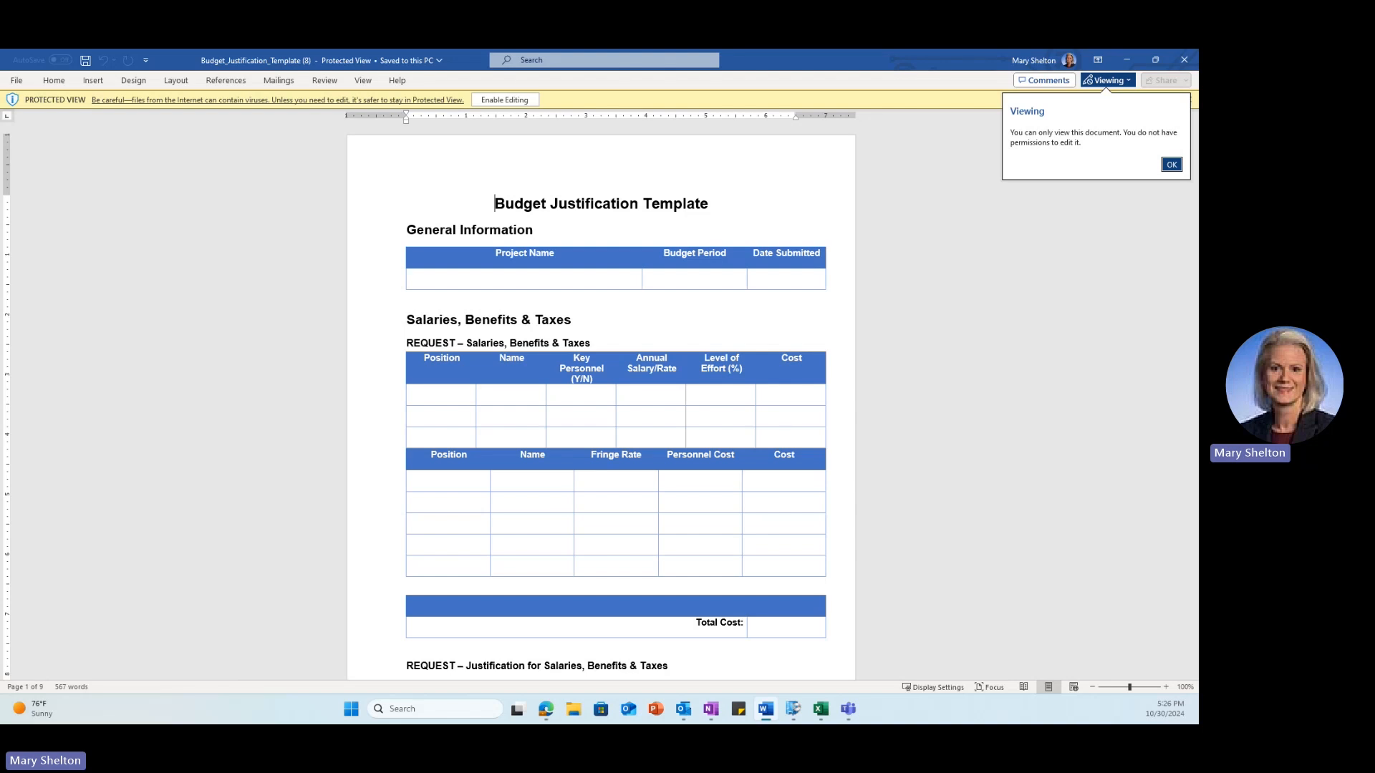
pyautogui.click(1170, 164)
pyautogui.click(1184, 59)
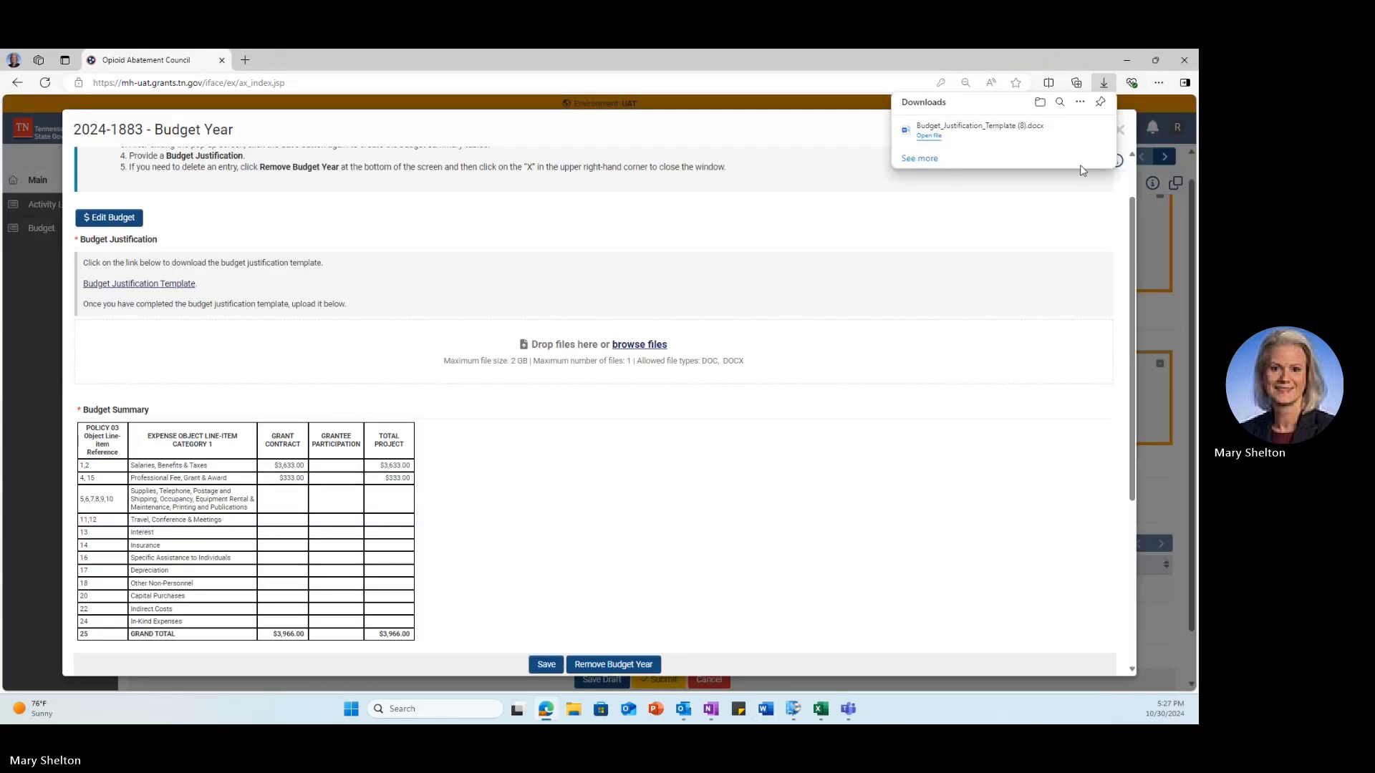
# Step: Save and close budget year 1, then create and save a new budget year
pyautogui.click(547, 665)
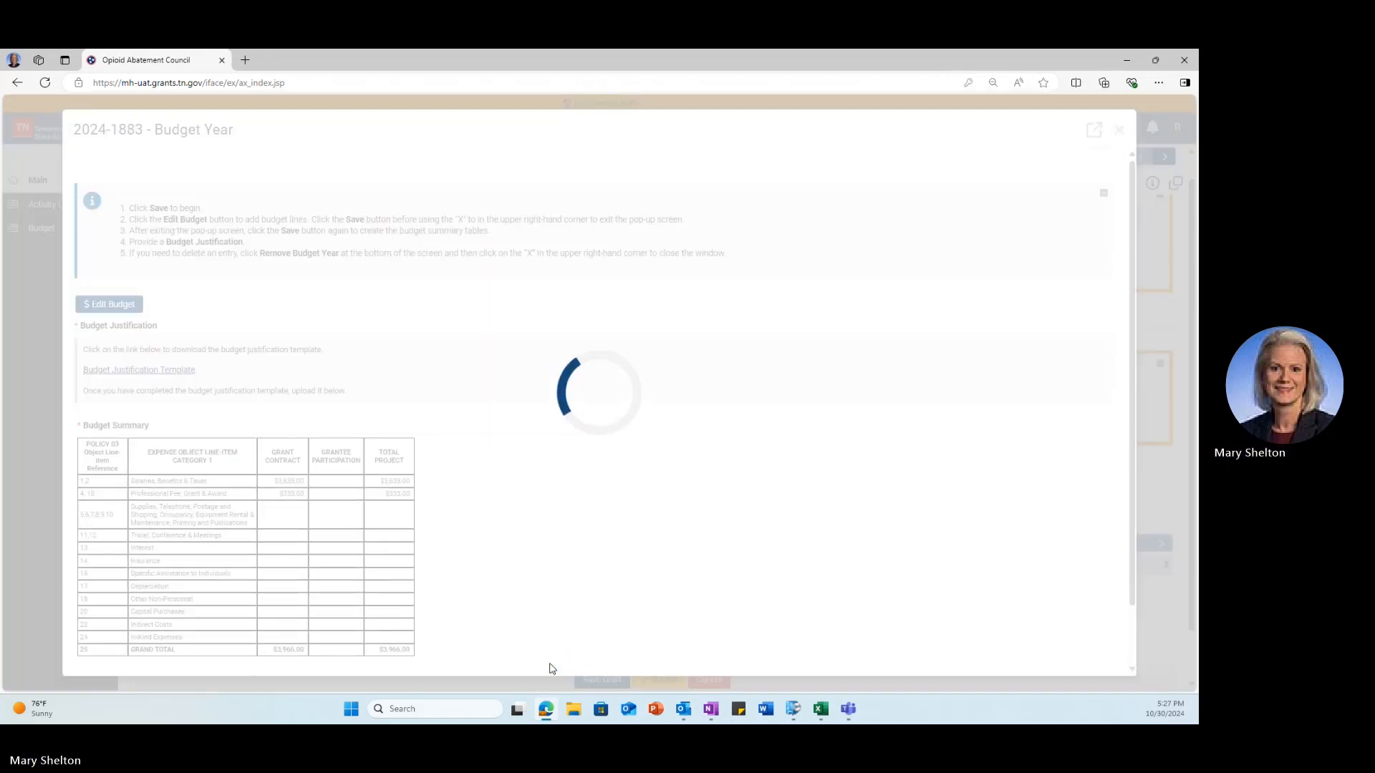
pyautogui.click(1118, 131)
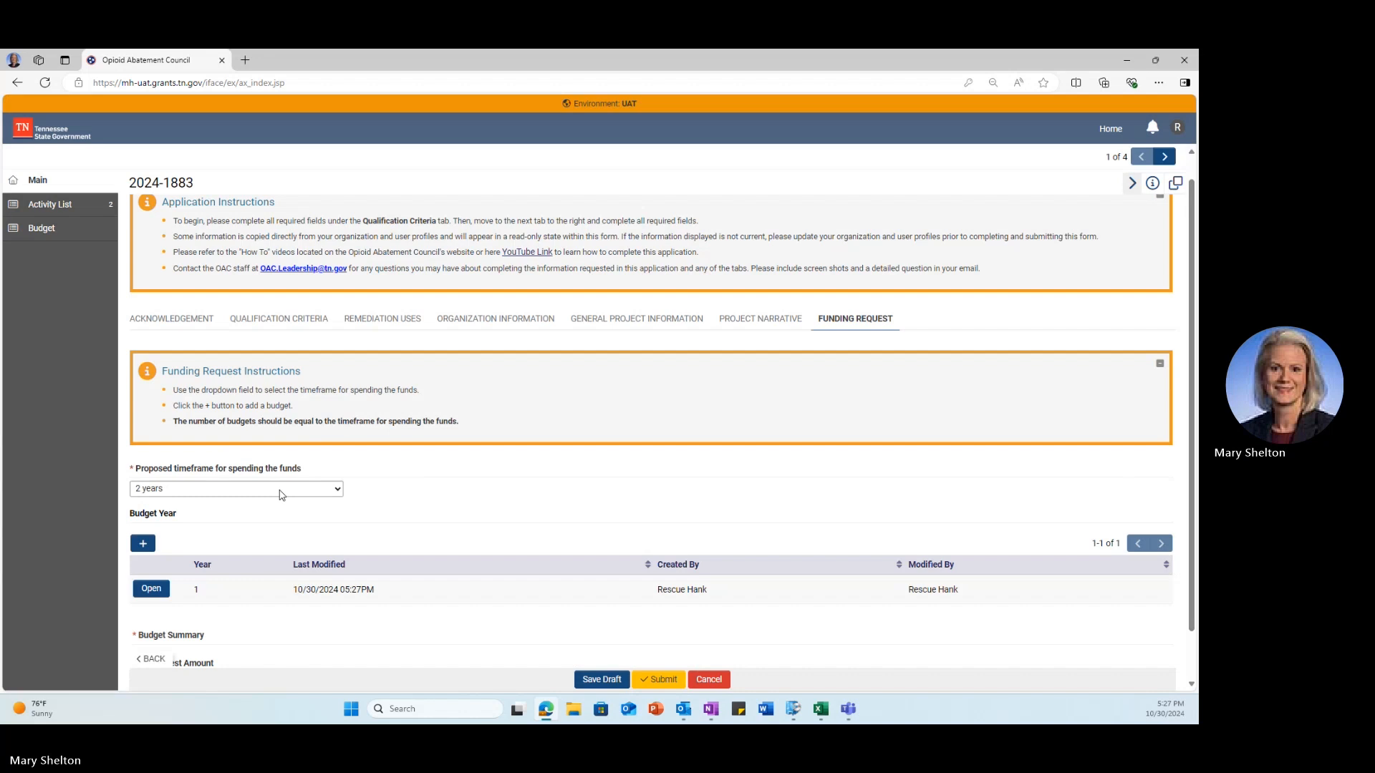
pyautogui.scroll(-1, 280, 491)
pyautogui.click(143, 492)
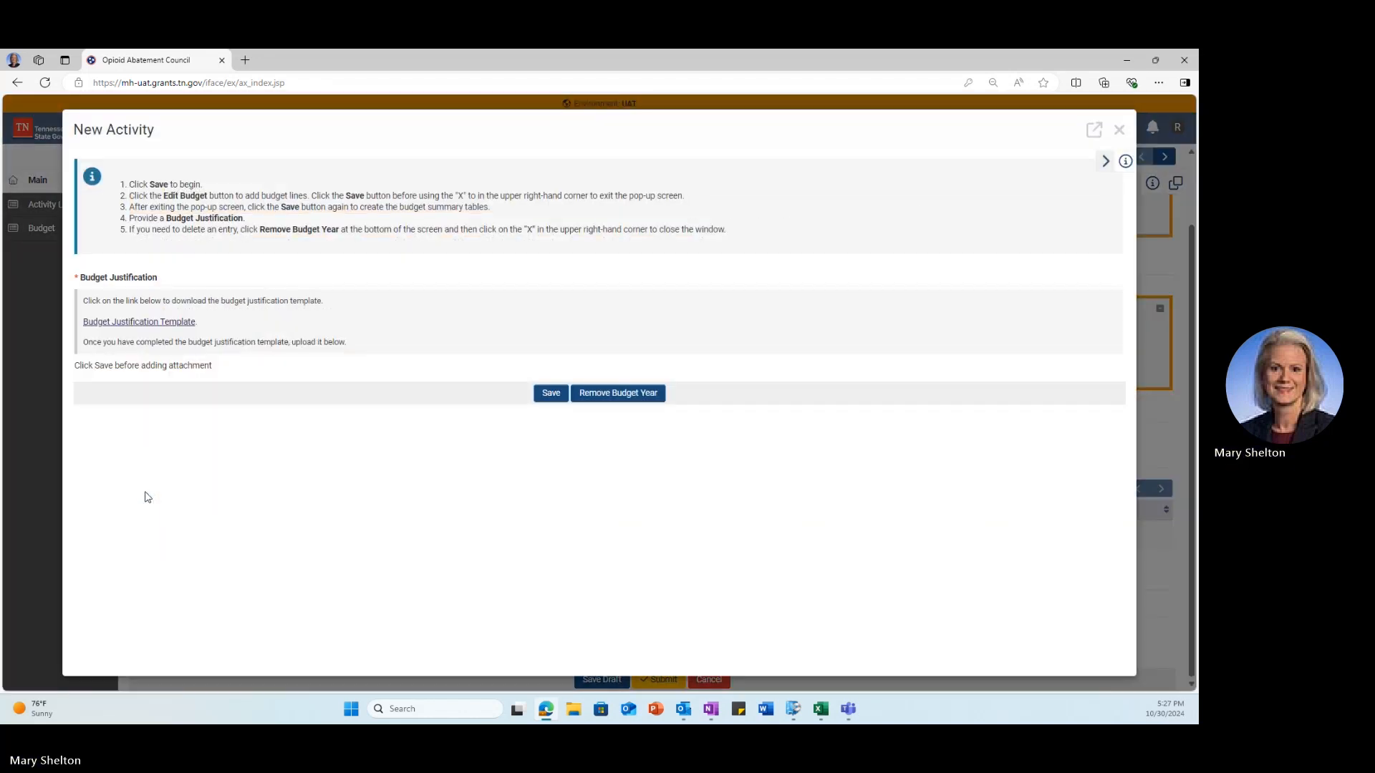
pyautogui.click(555, 396)
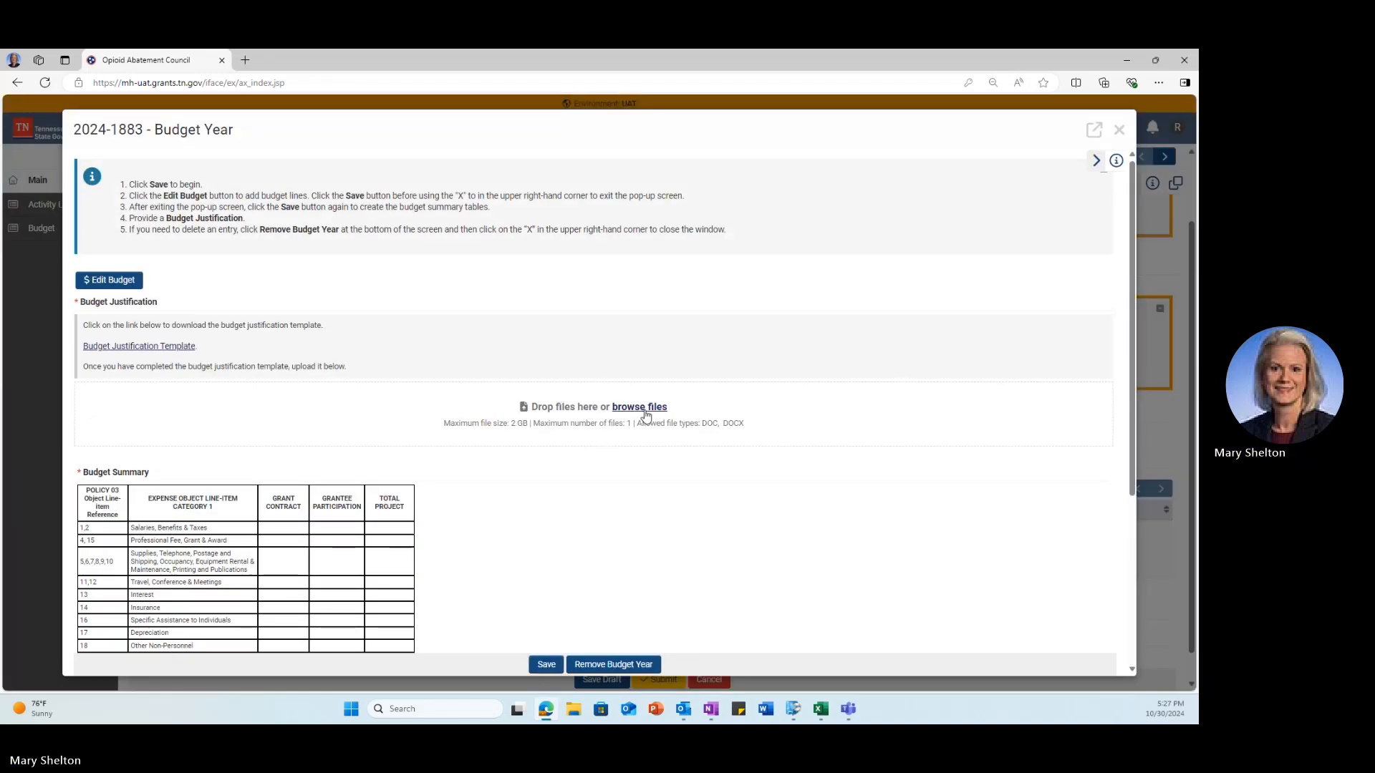
# Step: In year 2's budget editor, add Salaries lines for leashes at $3,333.00 and $300.00
pyautogui.click(127, 282)
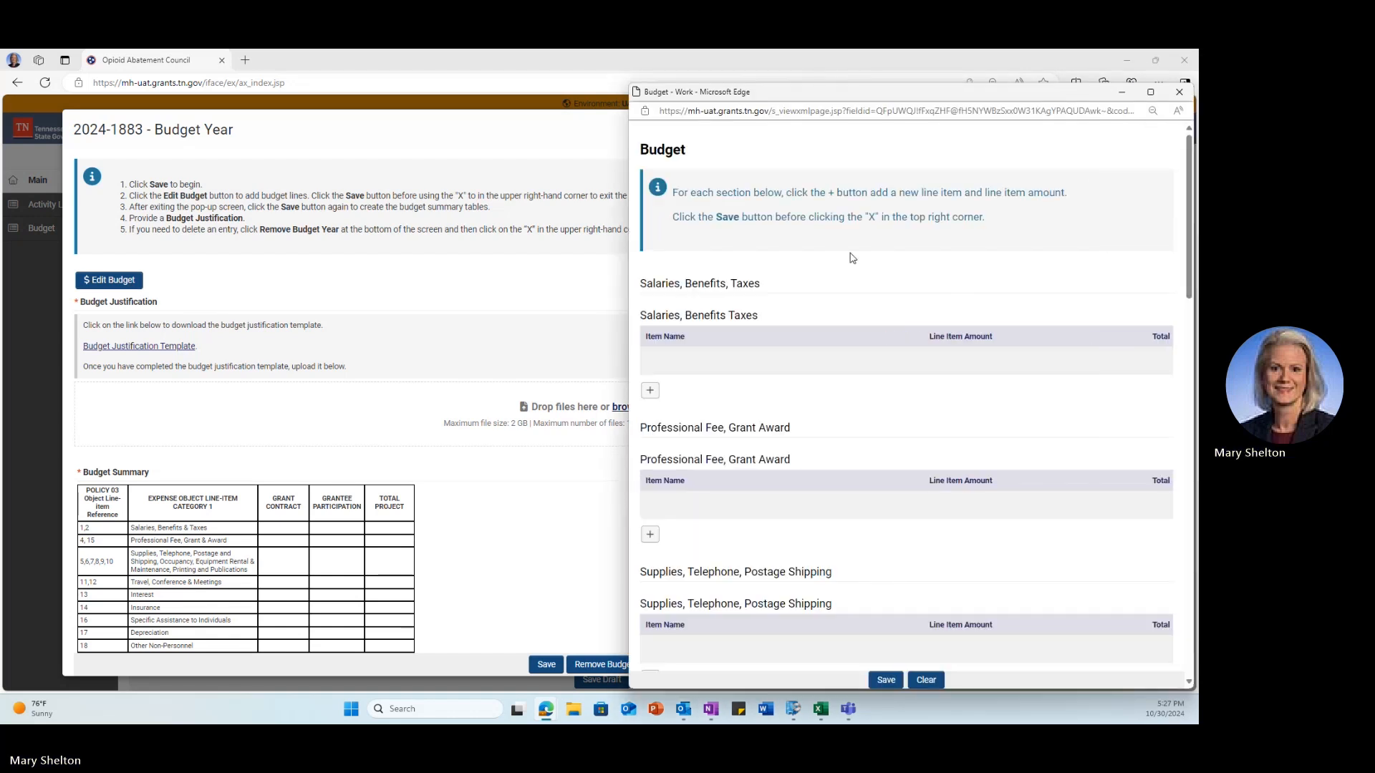
pyautogui.moveTo(837, 111); pyautogui.dragTo(701, 105)
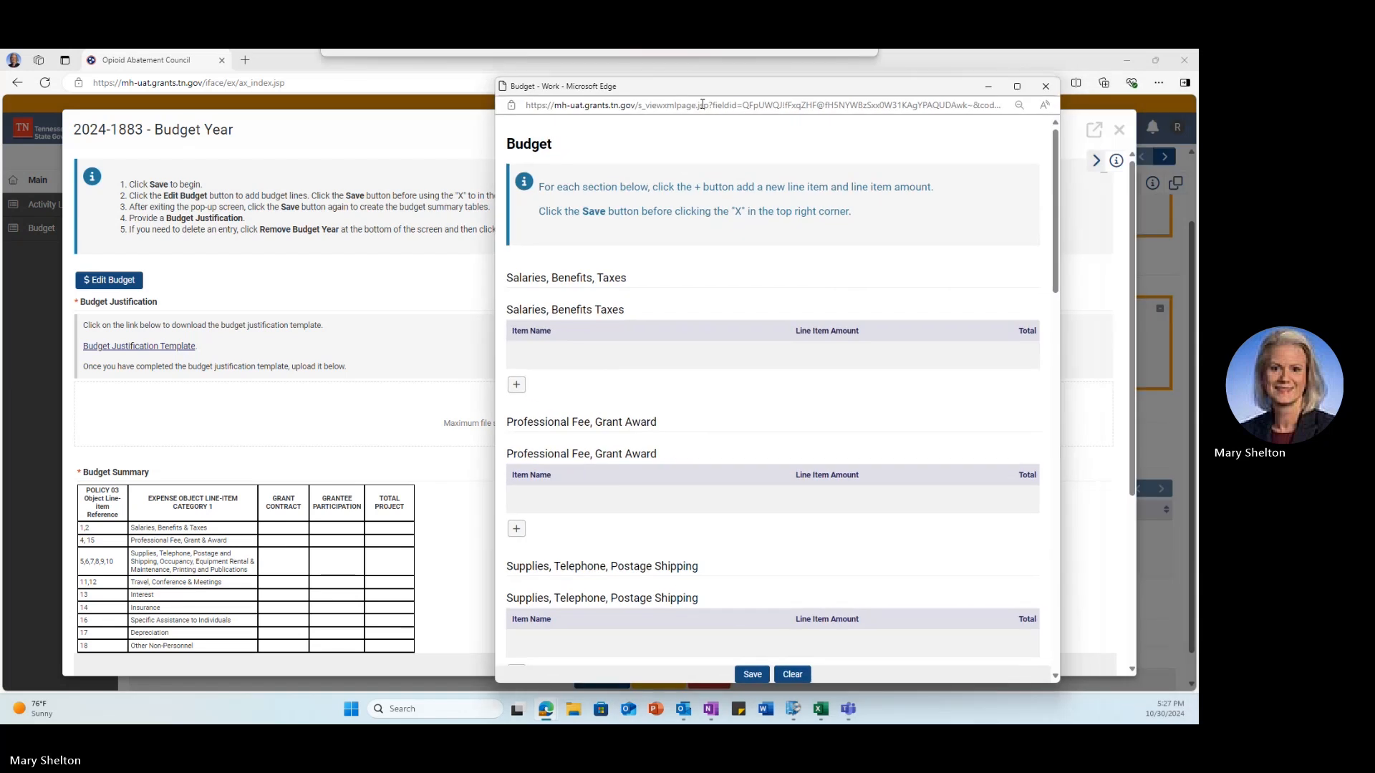
pyautogui.click(516, 385)
pyautogui.click(516, 412)
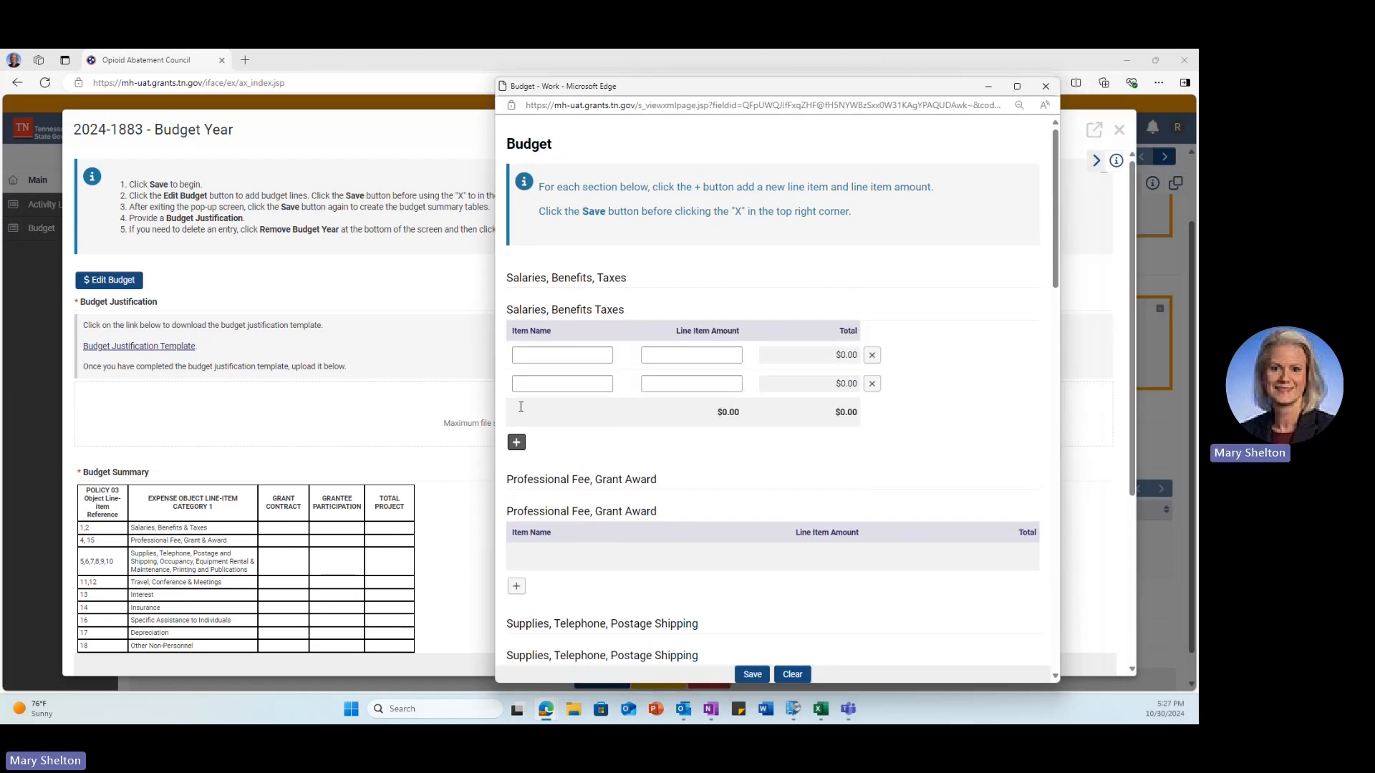
pyautogui.click(608, 353)
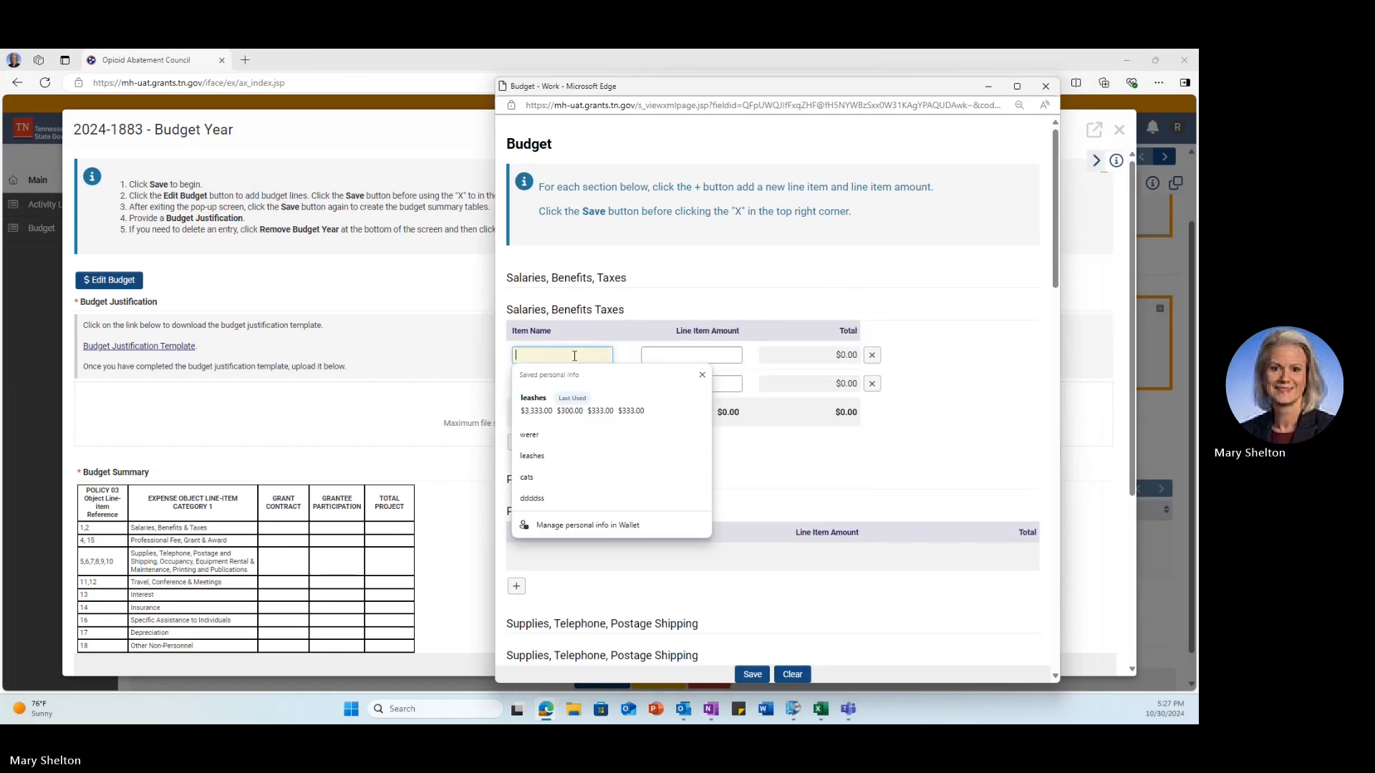
pyautogui.click(560, 466)
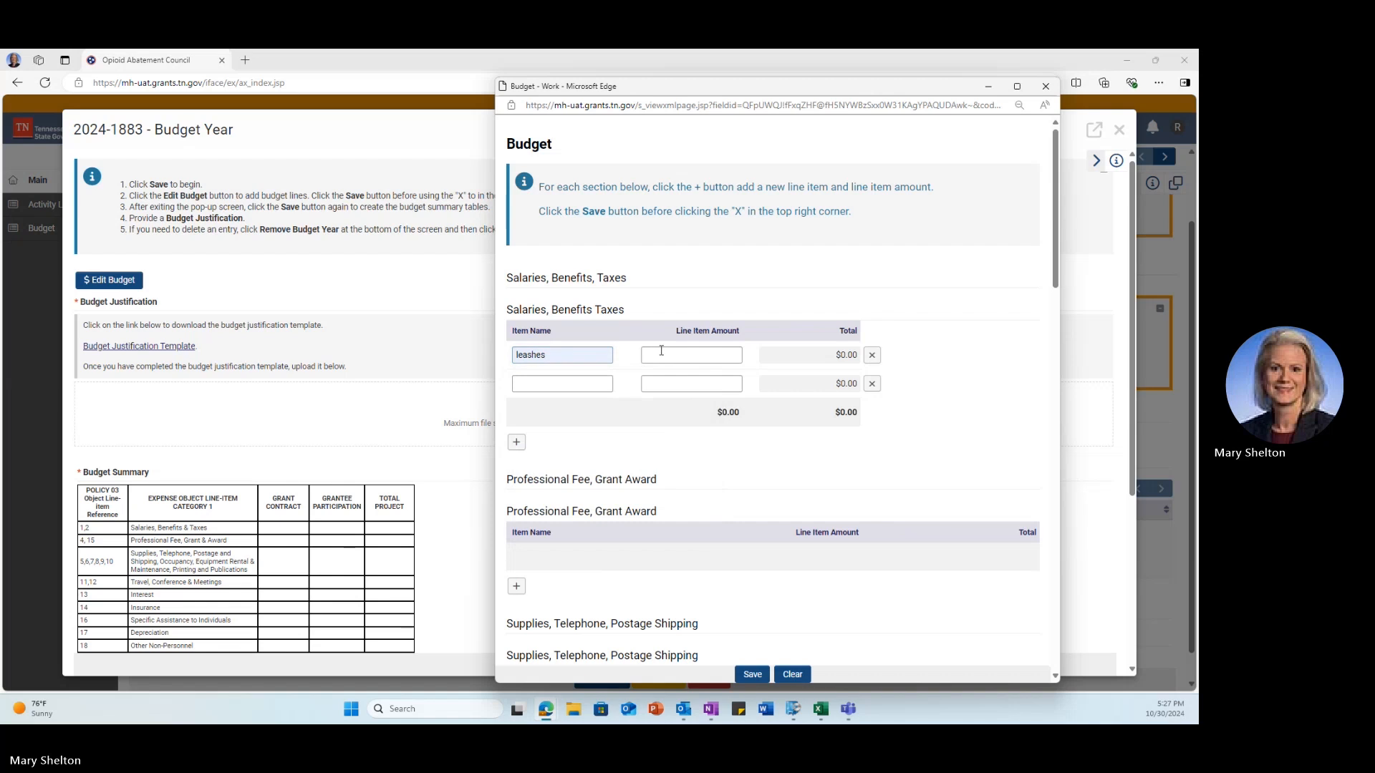
pyautogui.click(660, 353)
pyautogui.click(641, 396)
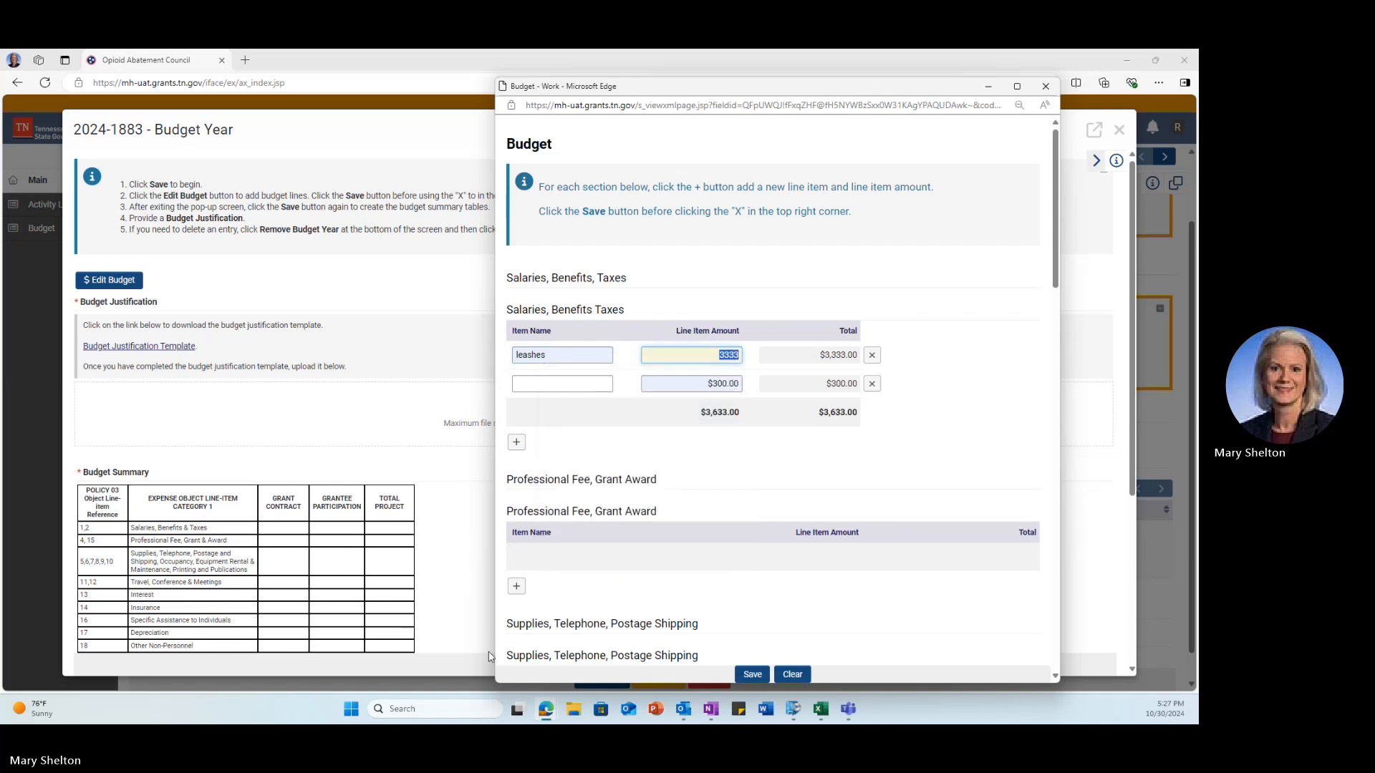
# Step: Add food bowls at $333.00 under Professional Fee and close the budget editor
pyautogui.click(516, 586)
pyautogui.click(545, 557)
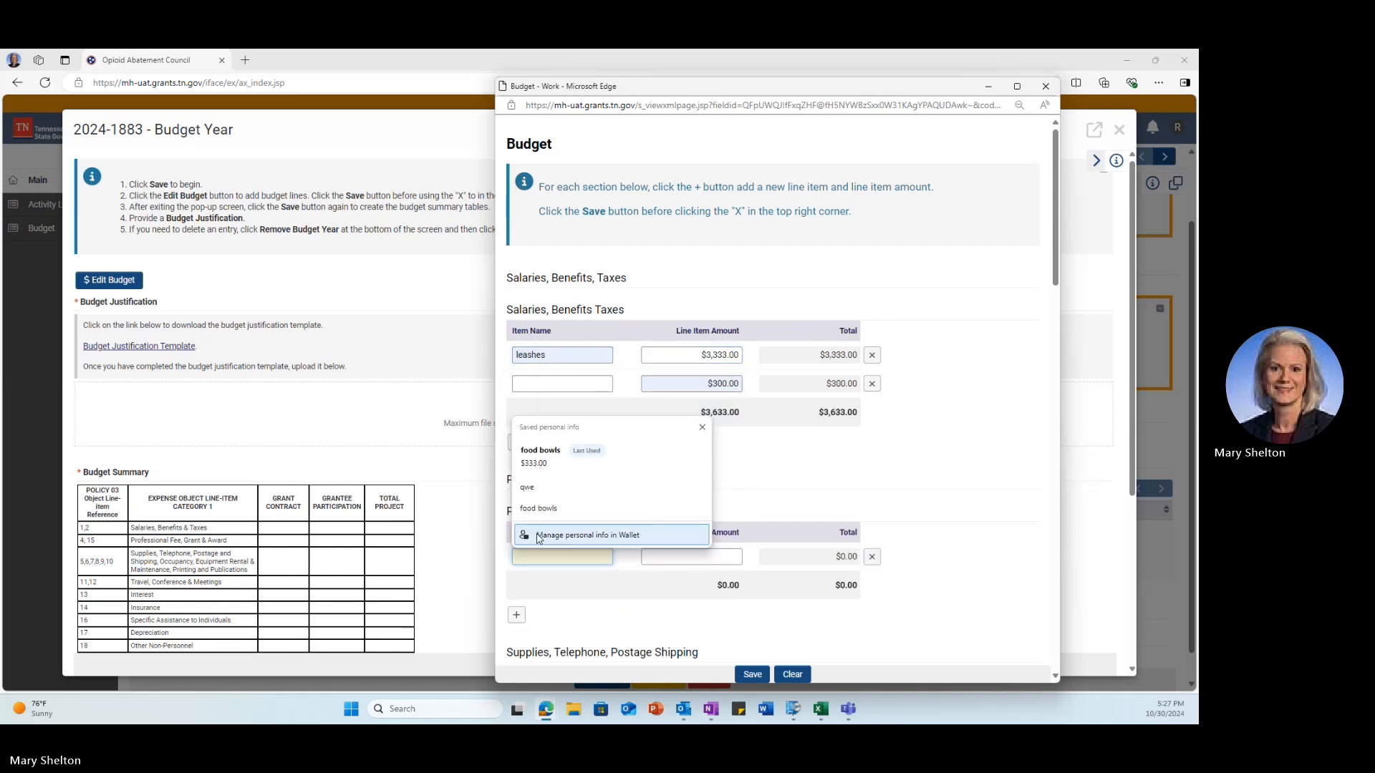
pyautogui.click(538, 508)
pyautogui.click(698, 562)
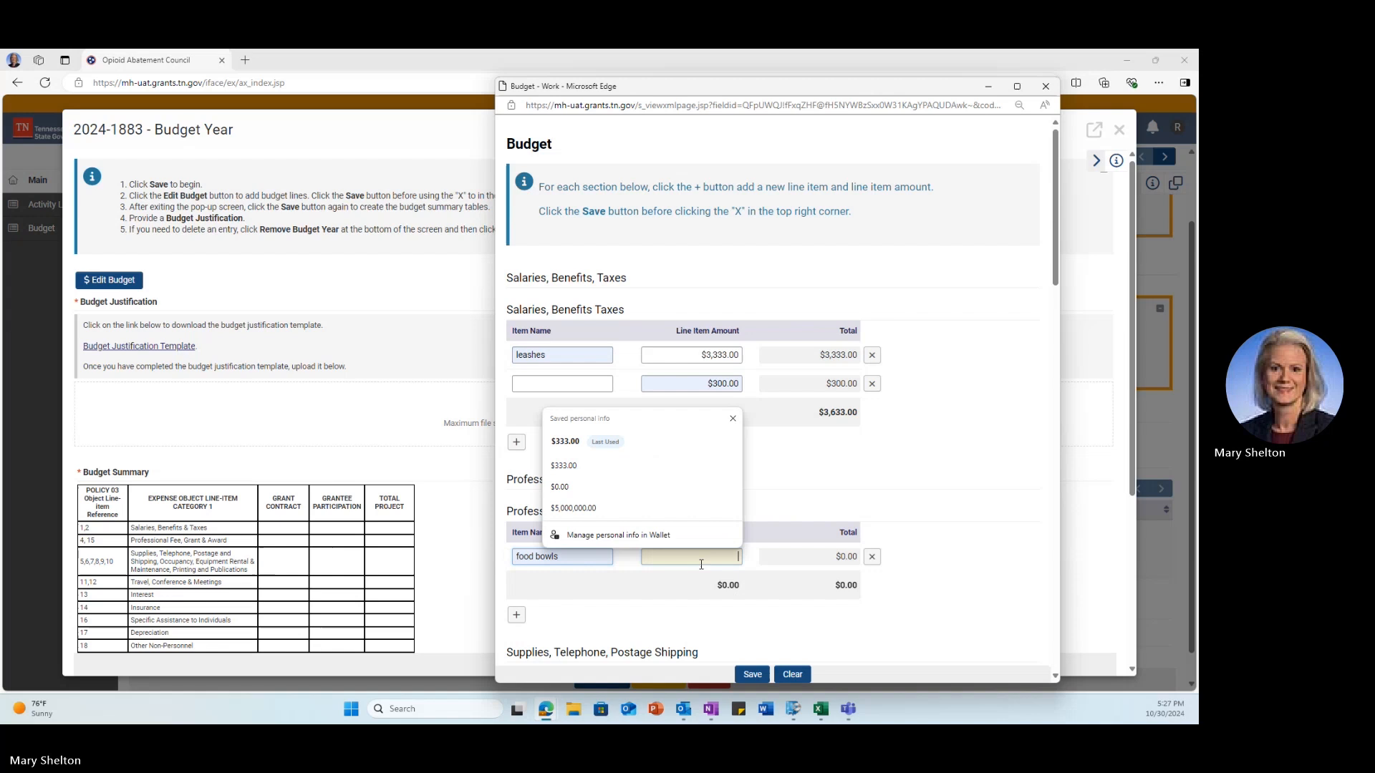
pyautogui.click(643, 480)
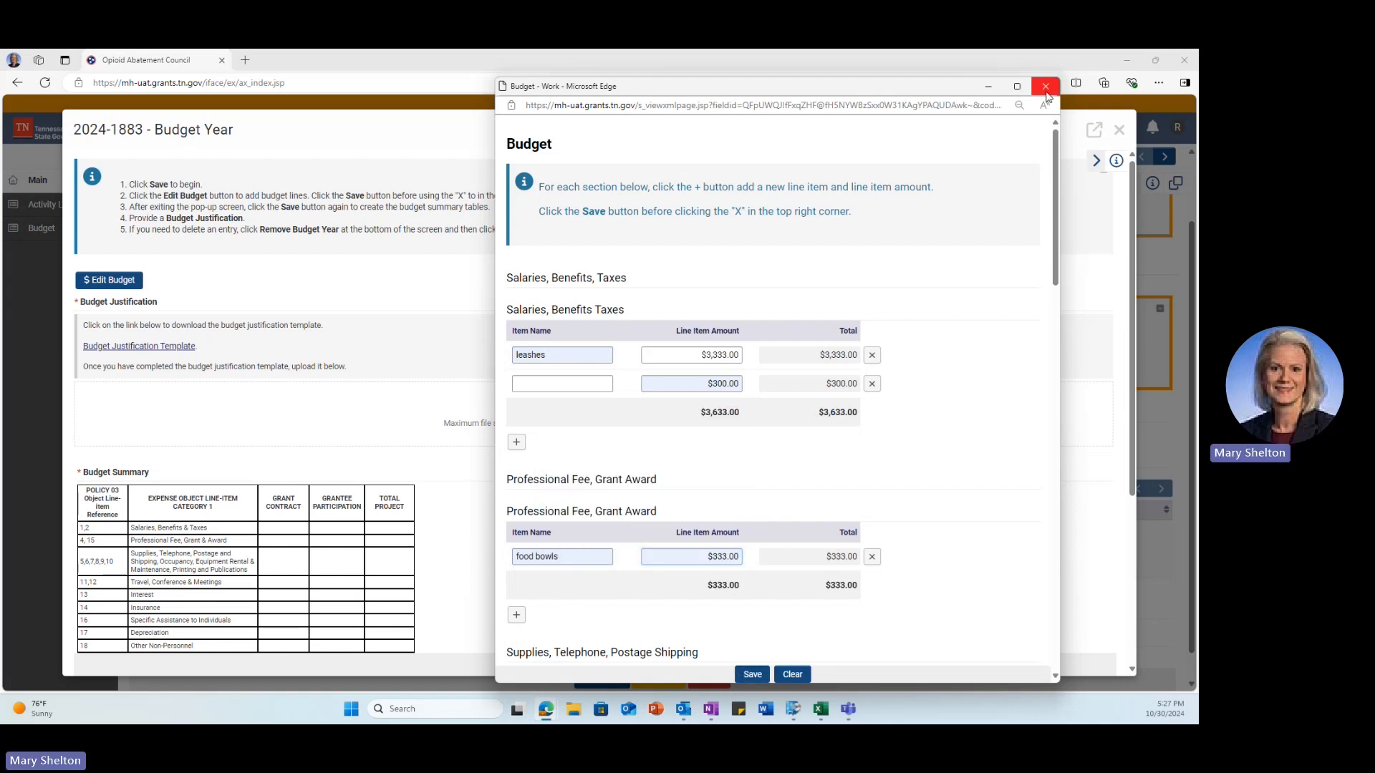
pyautogui.click(1045, 92)
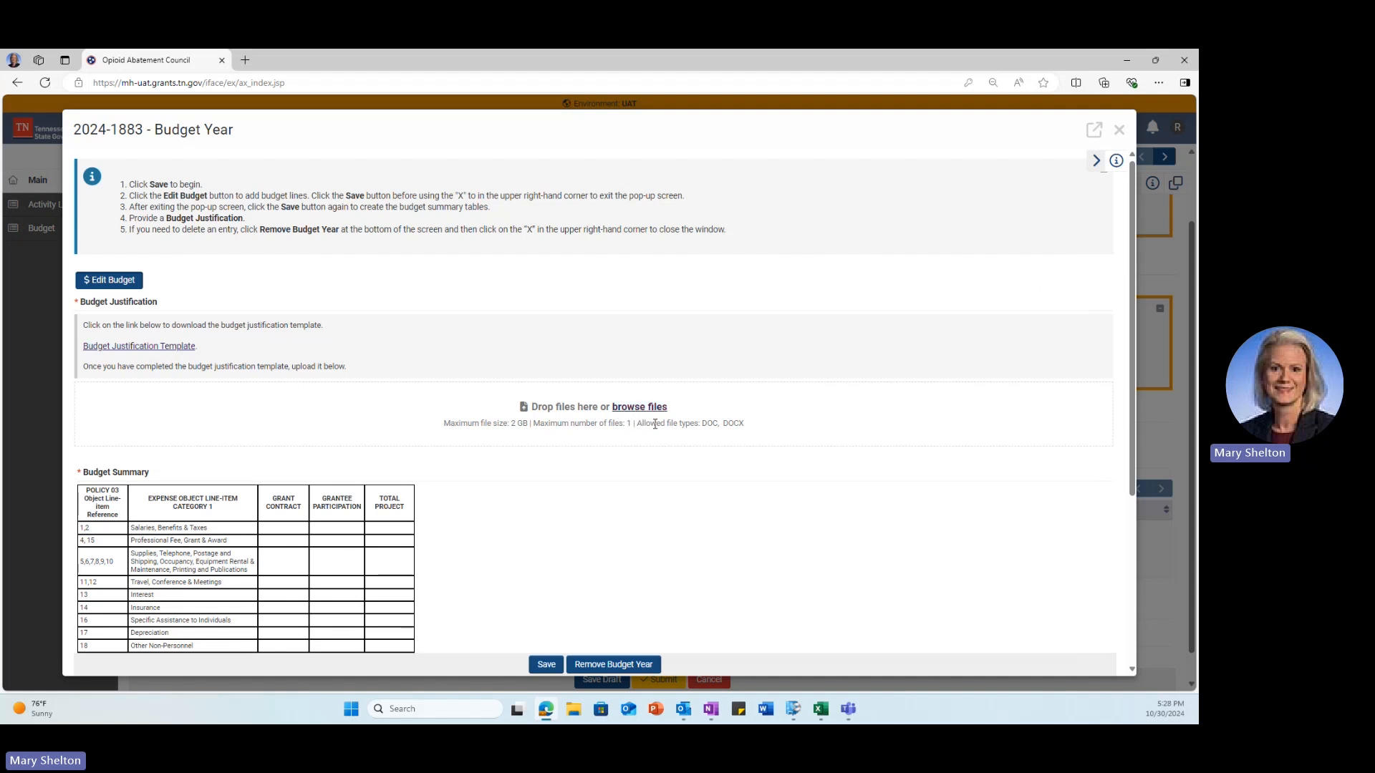
# Step: Close budget year 2, then reopen it from the funding request to check its $3,966.00 total
pyautogui.click(1121, 129)
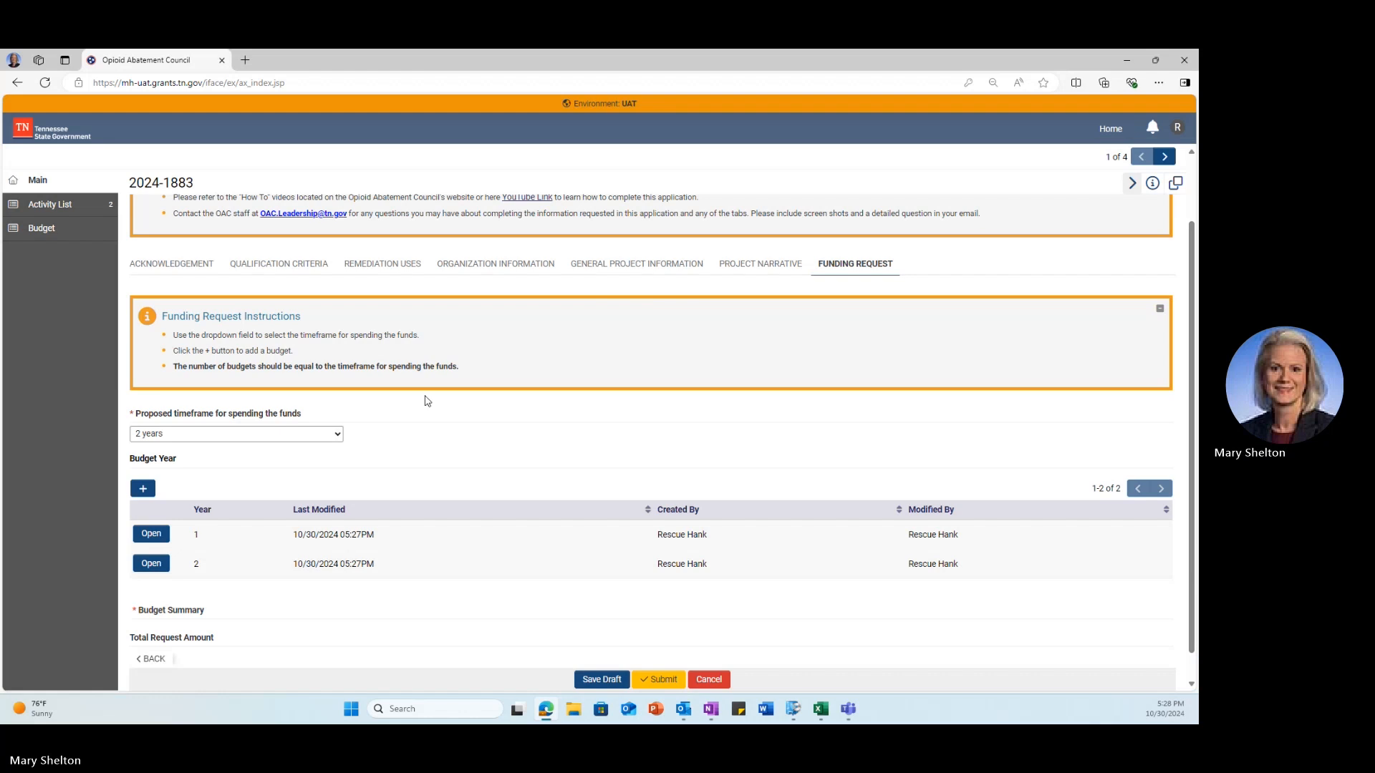
pyautogui.click(150, 535)
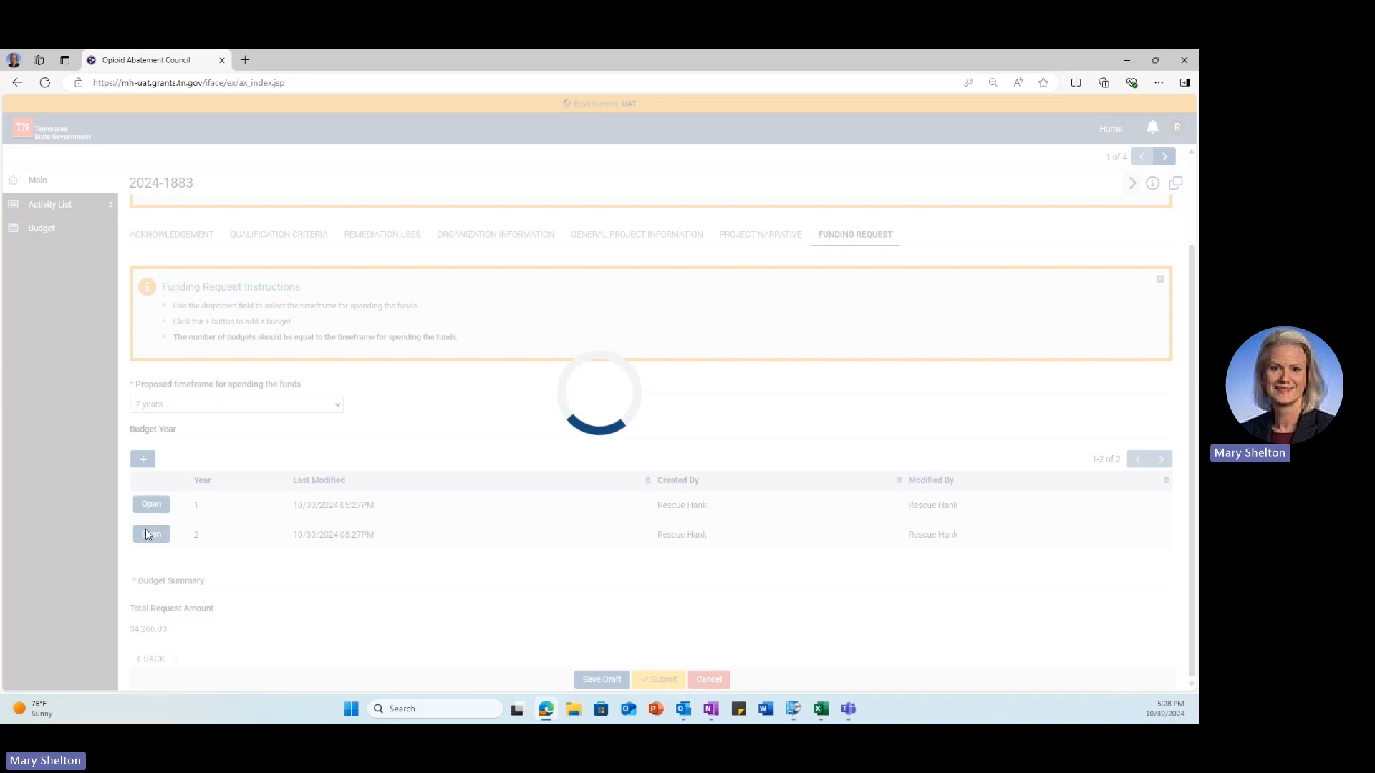
pyautogui.scroll(-3, 436, 534)
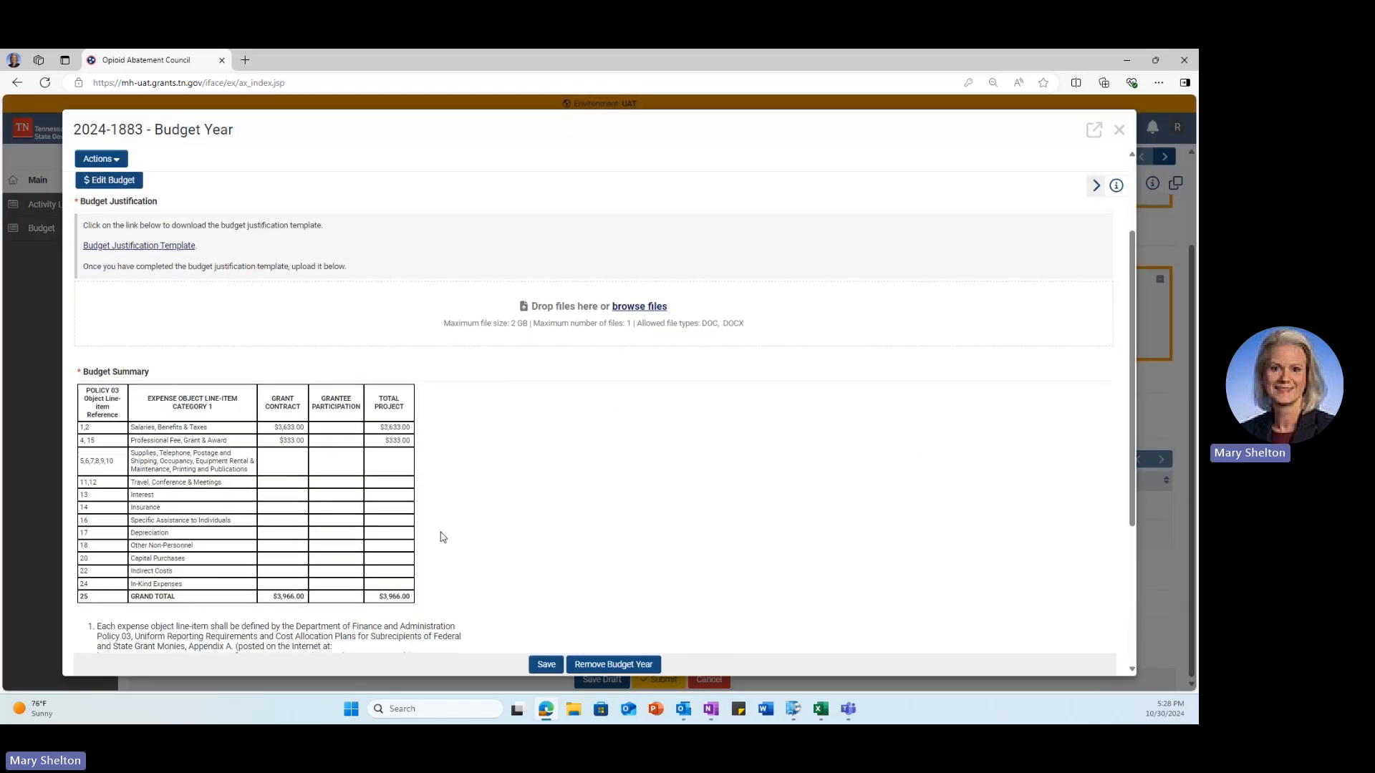
pyautogui.scroll(1, 442, 533)
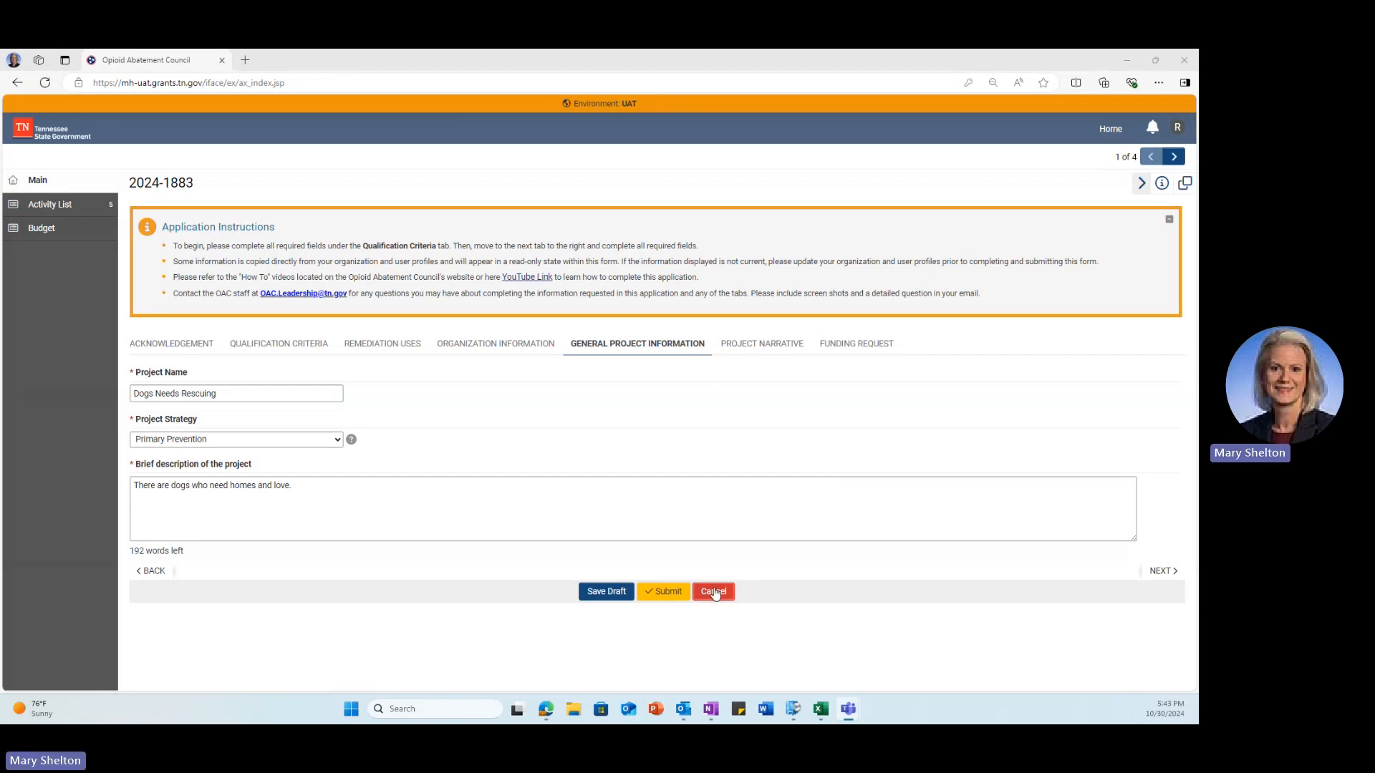
# Step: Review the Funding Request, Project Narrative, General Project Information, Organization Information and Remediation Uses sections, then save the draft
pyautogui.click(850, 351)
pyautogui.click(767, 356)
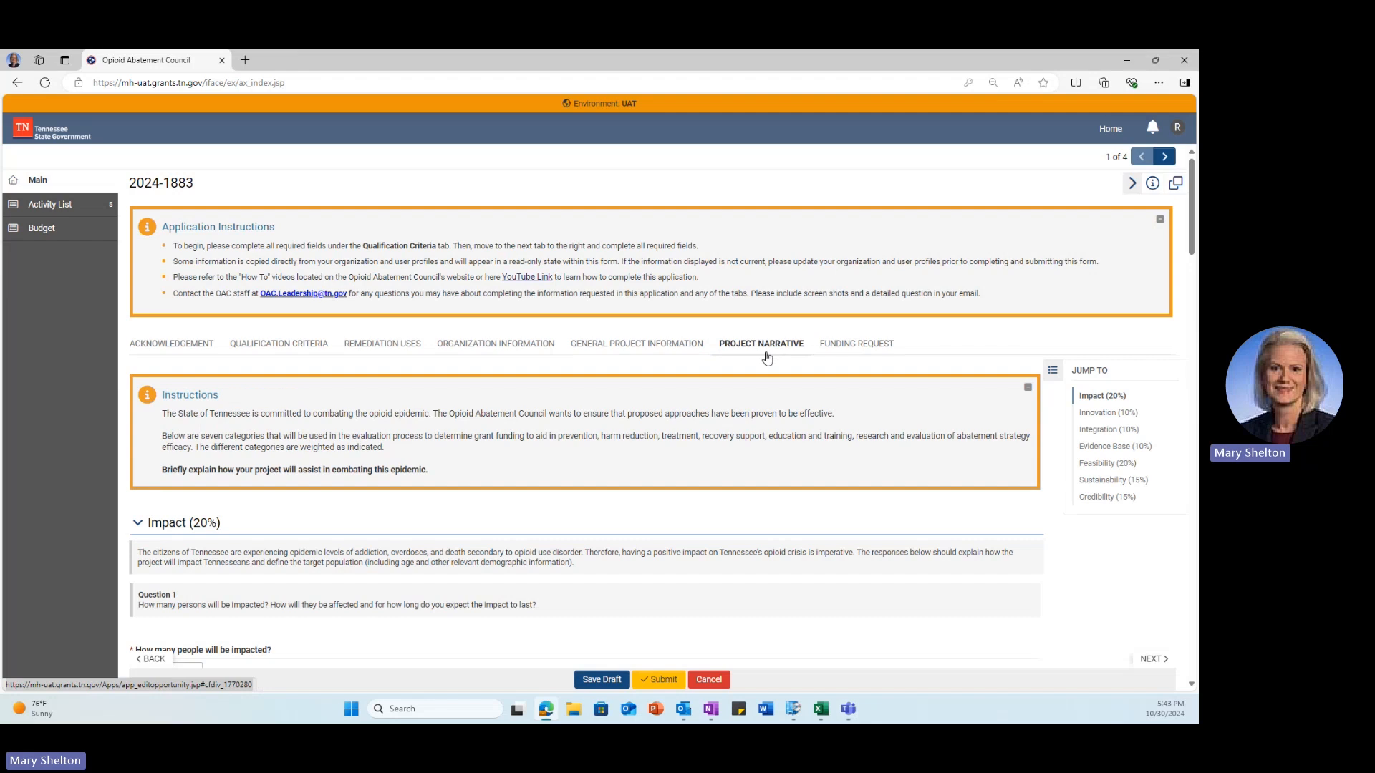
pyautogui.click(662, 352)
pyautogui.click(513, 351)
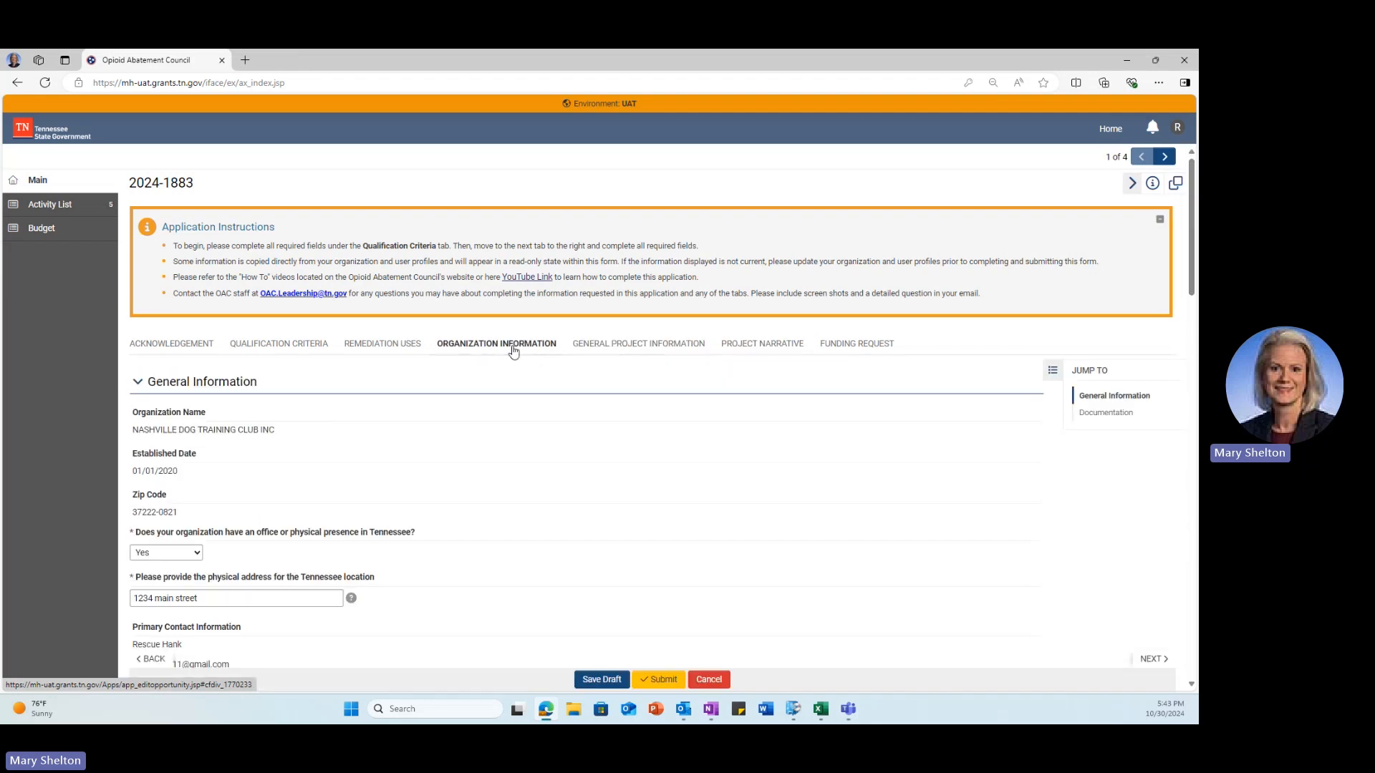
pyautogui.click(393, 346)
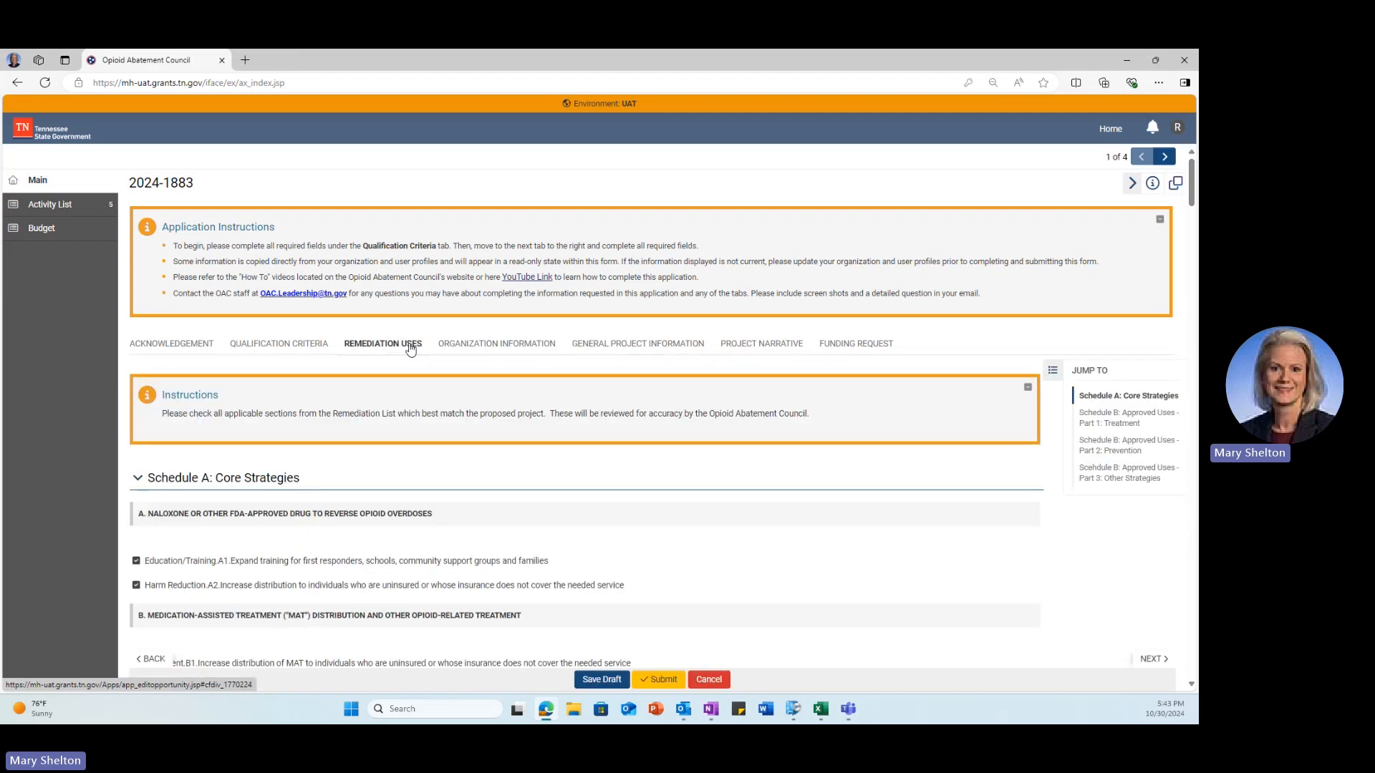
pyautogui.click(463, 348)
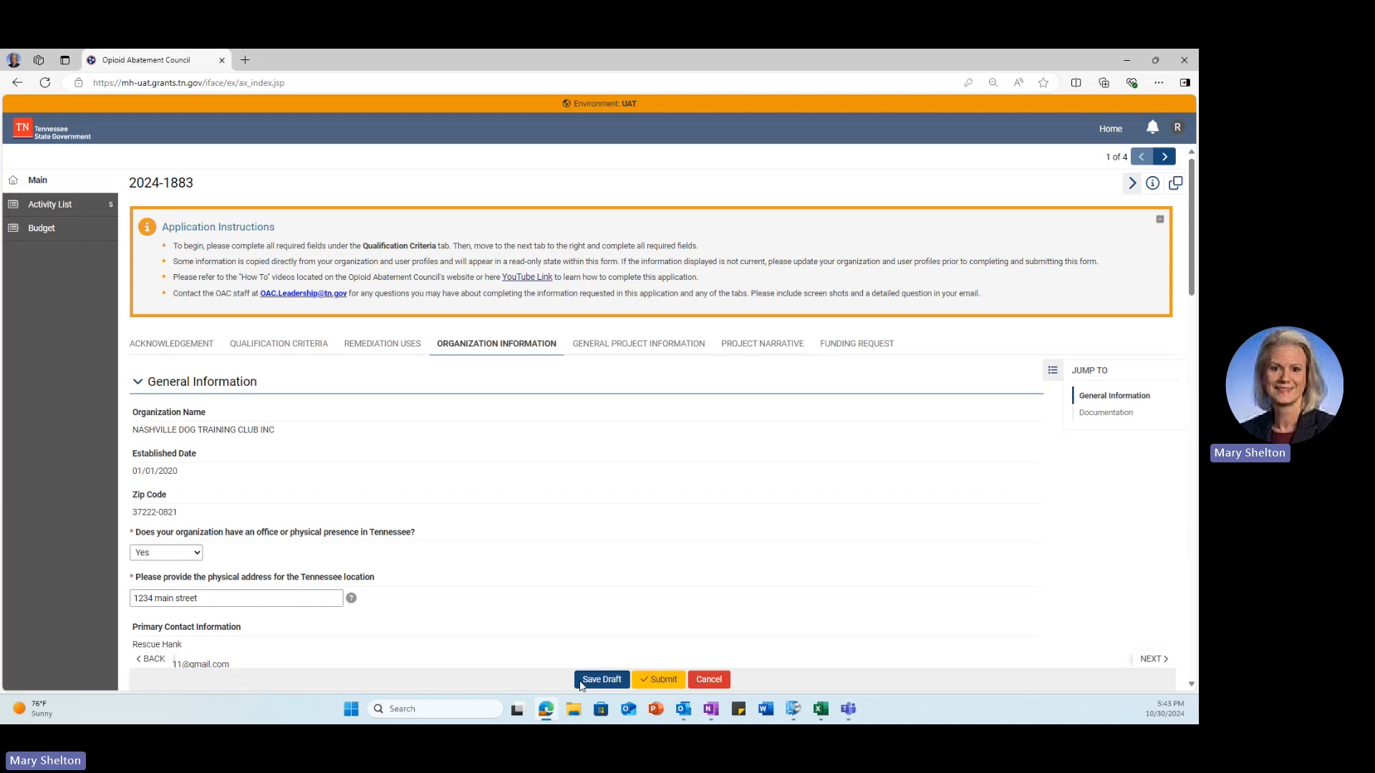
pyautogui.click(581, 683)
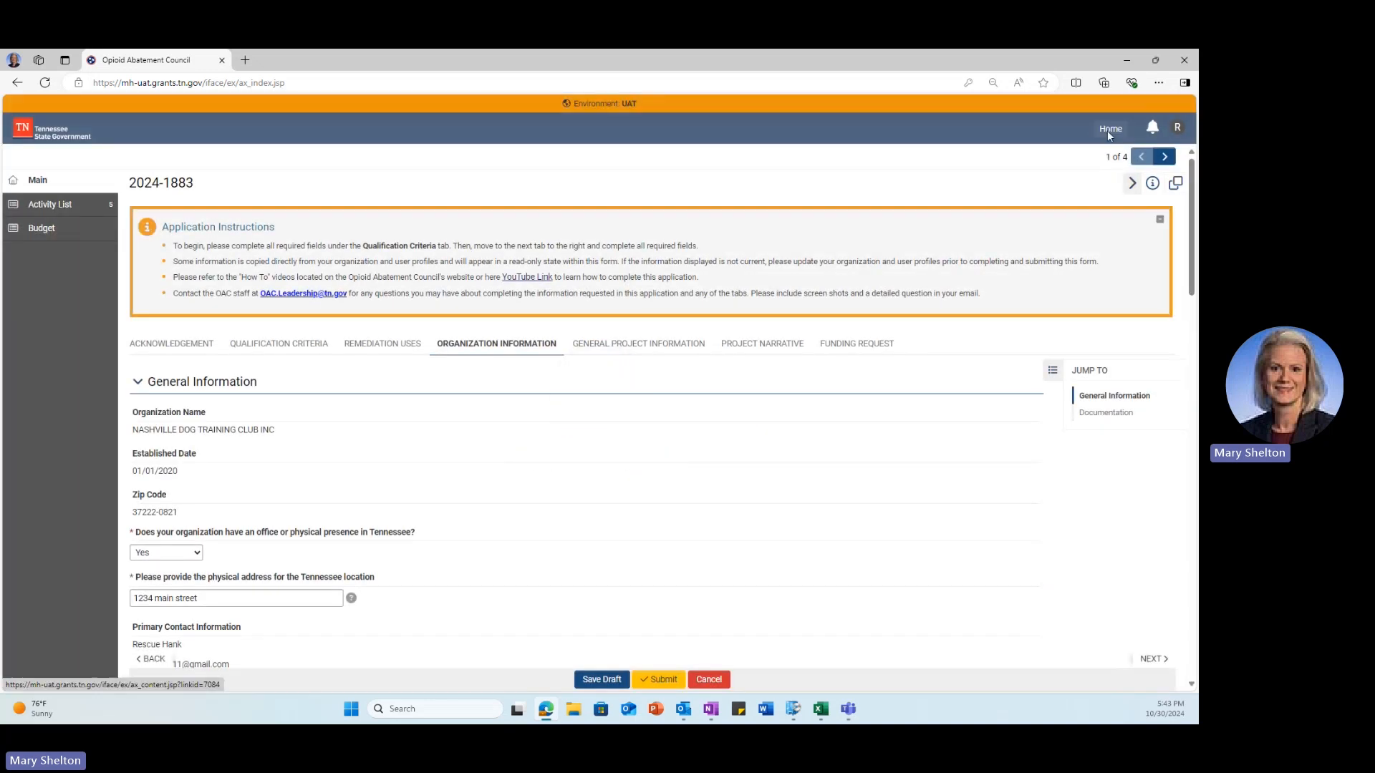
# Step: From the home dashboard's in-progress applications list, open application 2024-1883
pyautogui.click(1107, 130)
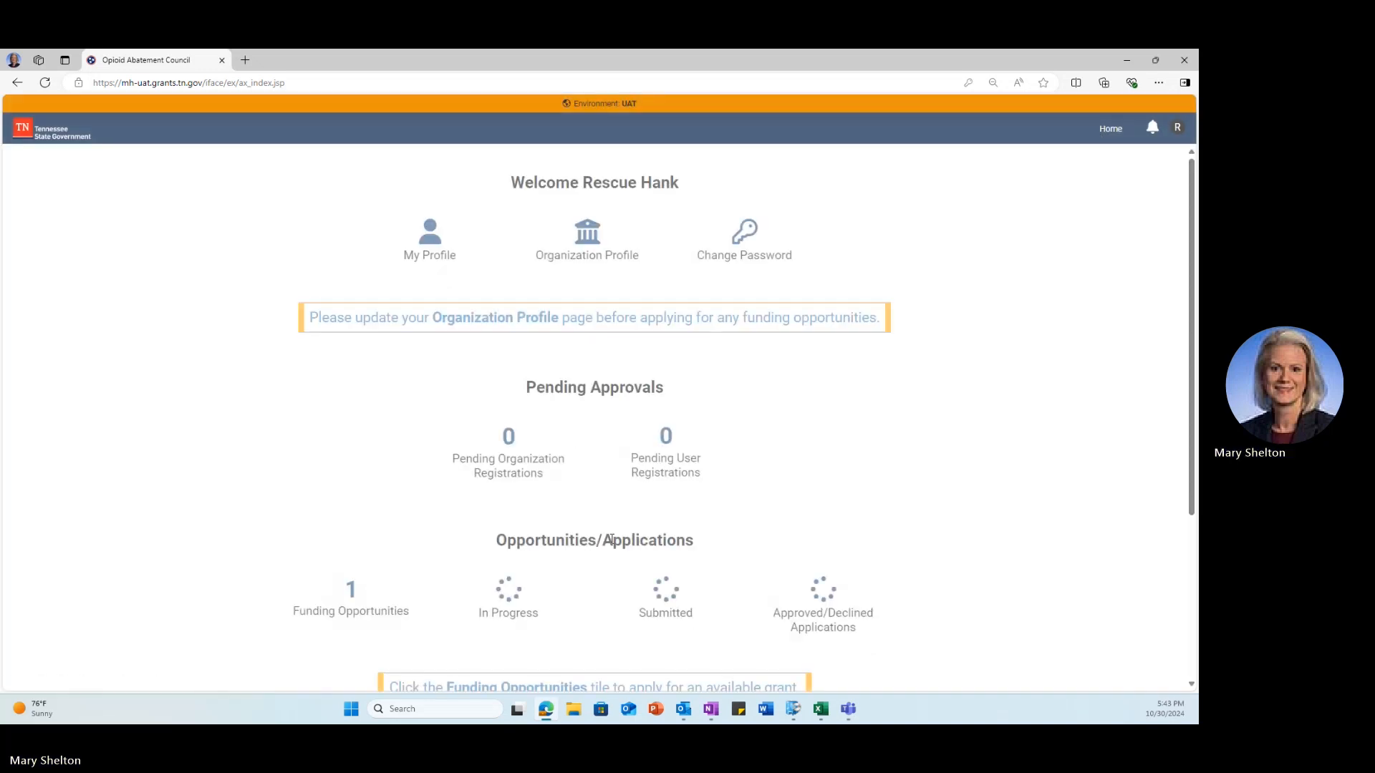
pyautogui.click(511, 599)
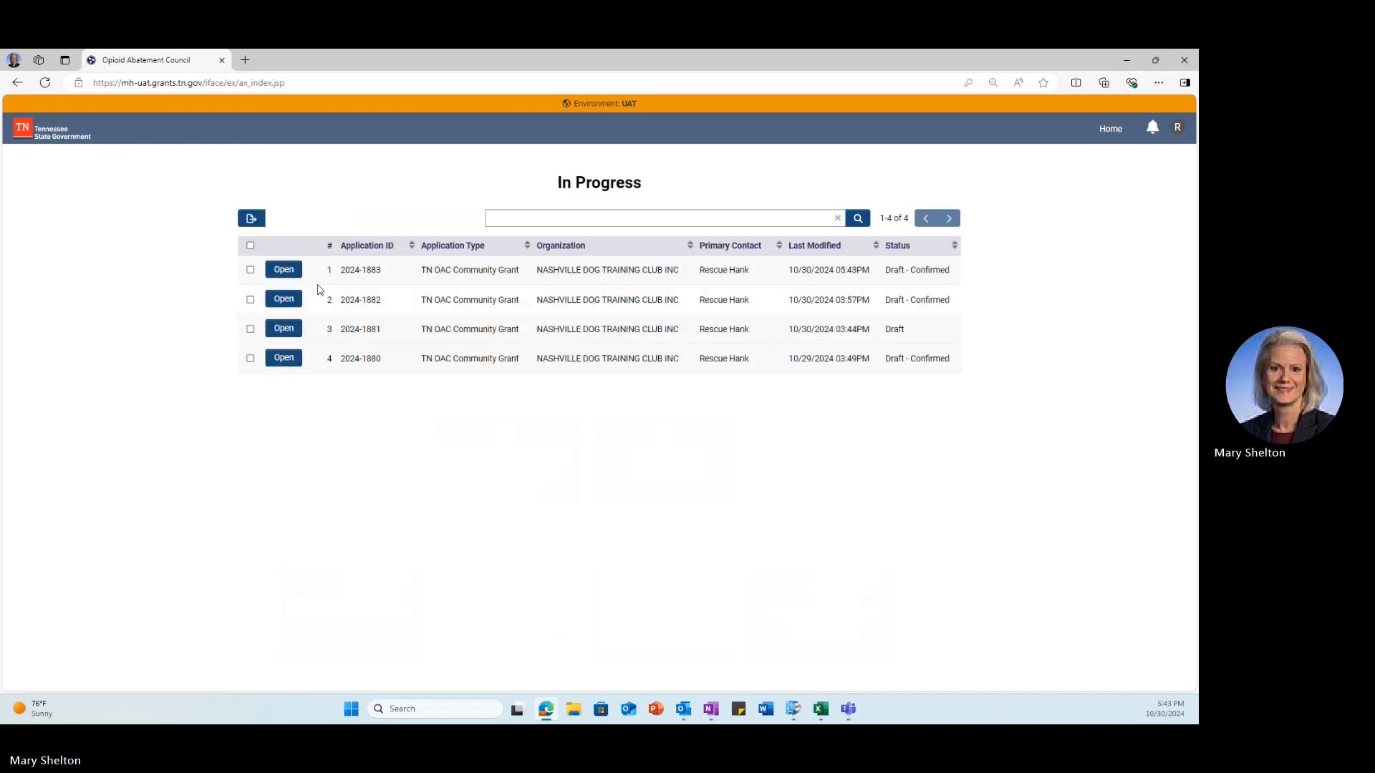
pyautogui.click(290, 275)
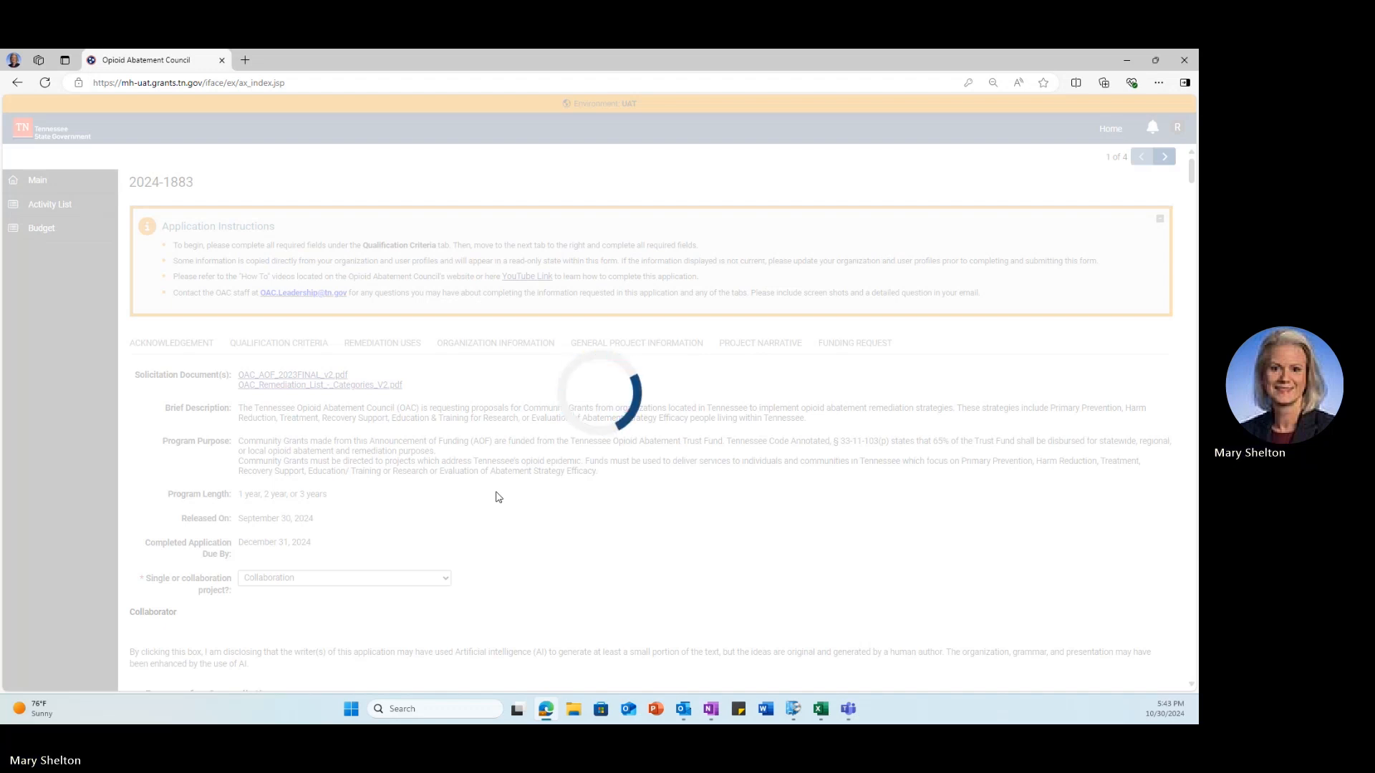
# Step: Look over the General Project Information, Project Narrative and Organization Information sections, then attempt submission
pyautogui.click(631, 344)
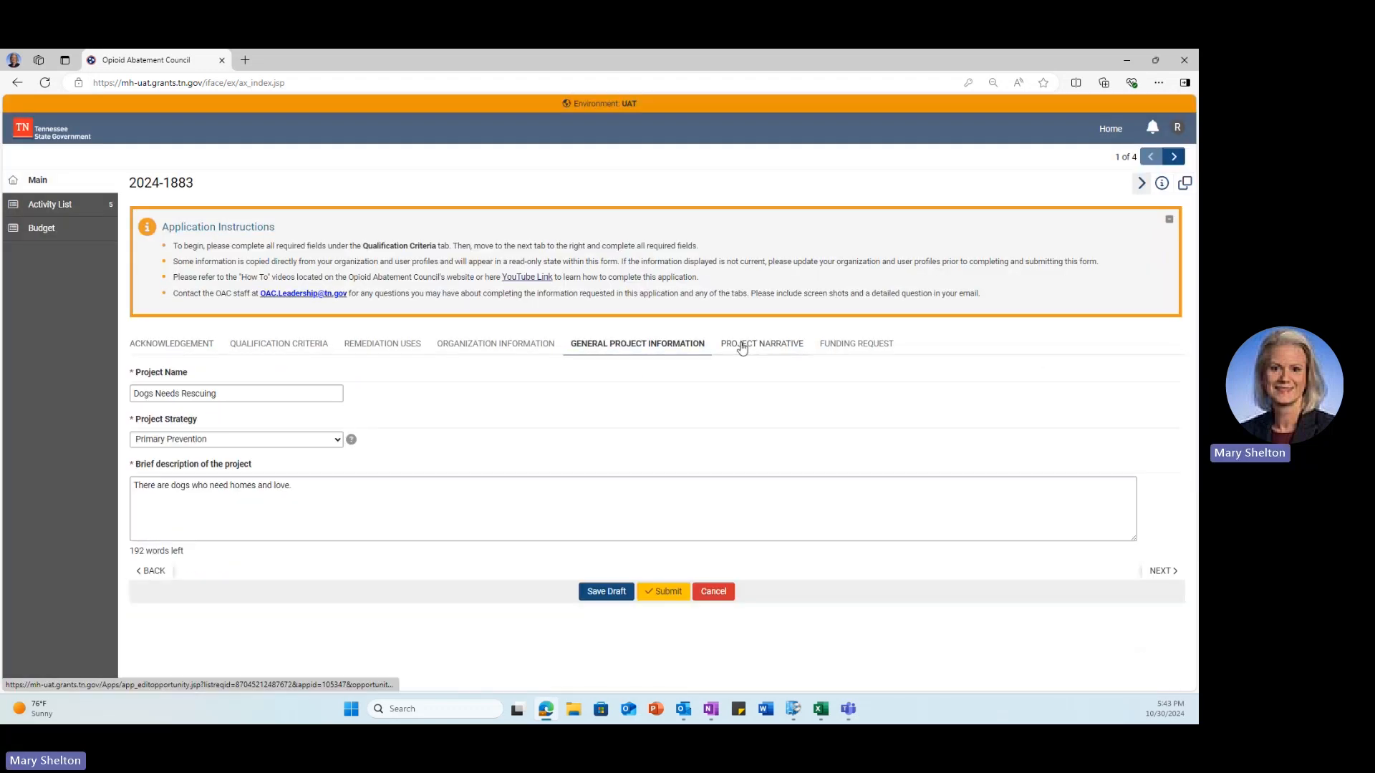
pyautogui.click(741, 348)
pyautogui.click(492, 343)
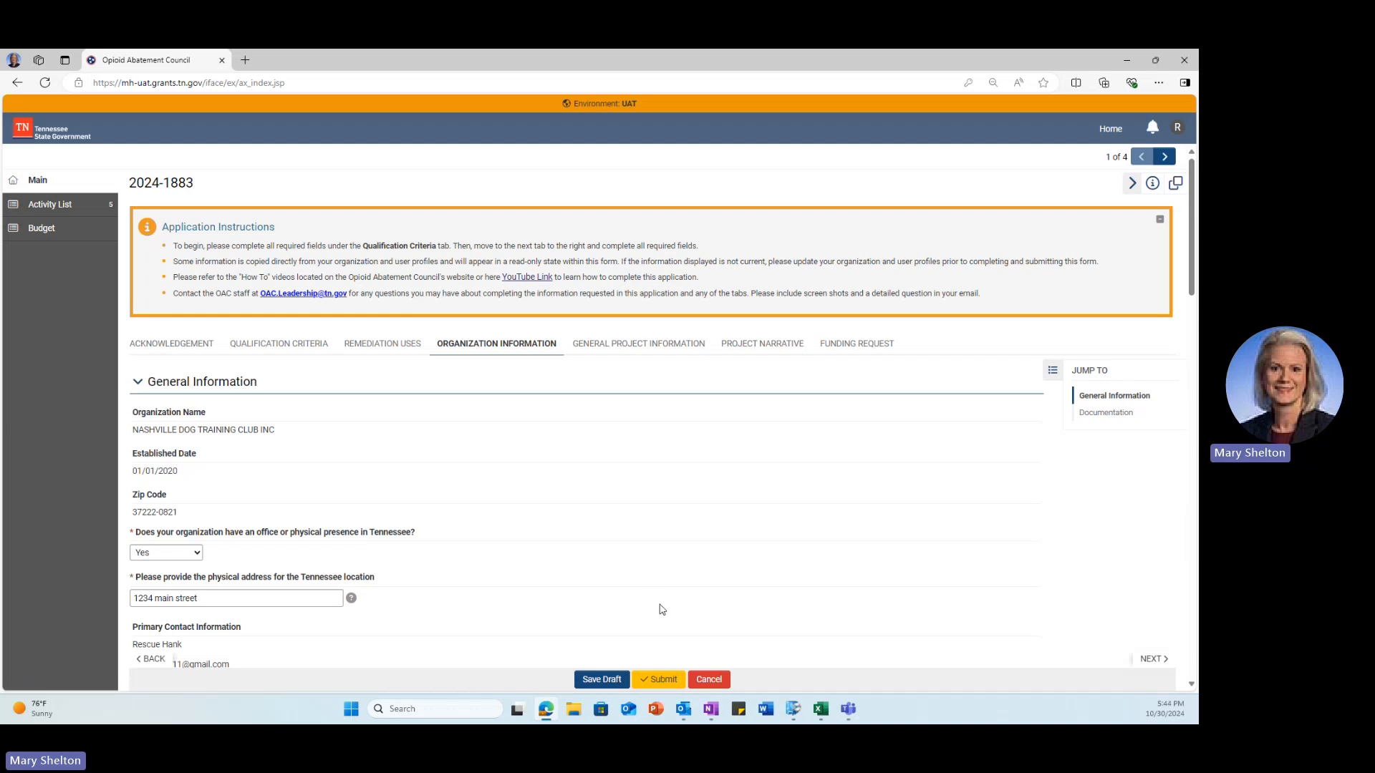
pyautogui.click(663, 680)
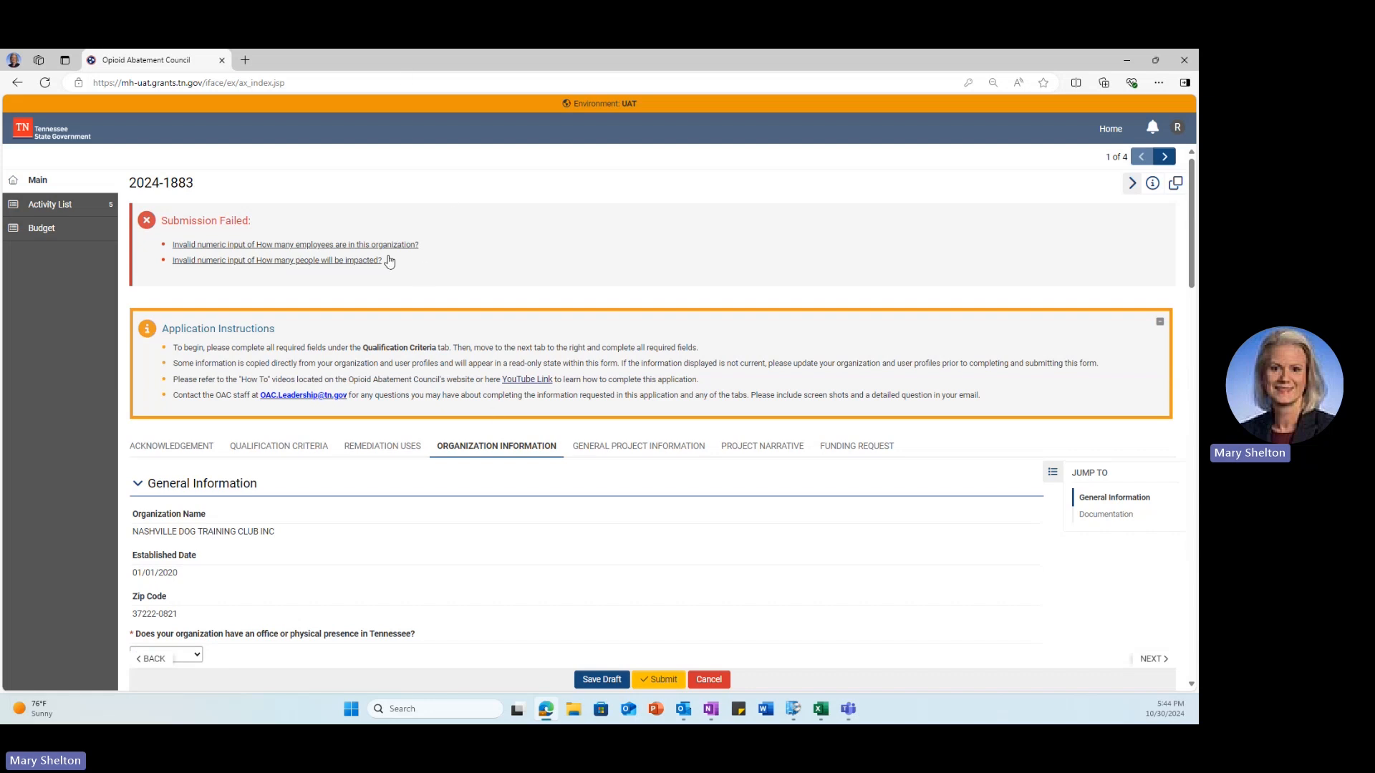
# Step: Go to the flagged employee-count and people-impacted questions, answer 12 people impacted, and save the draft
pyautogui.click(284, 245)
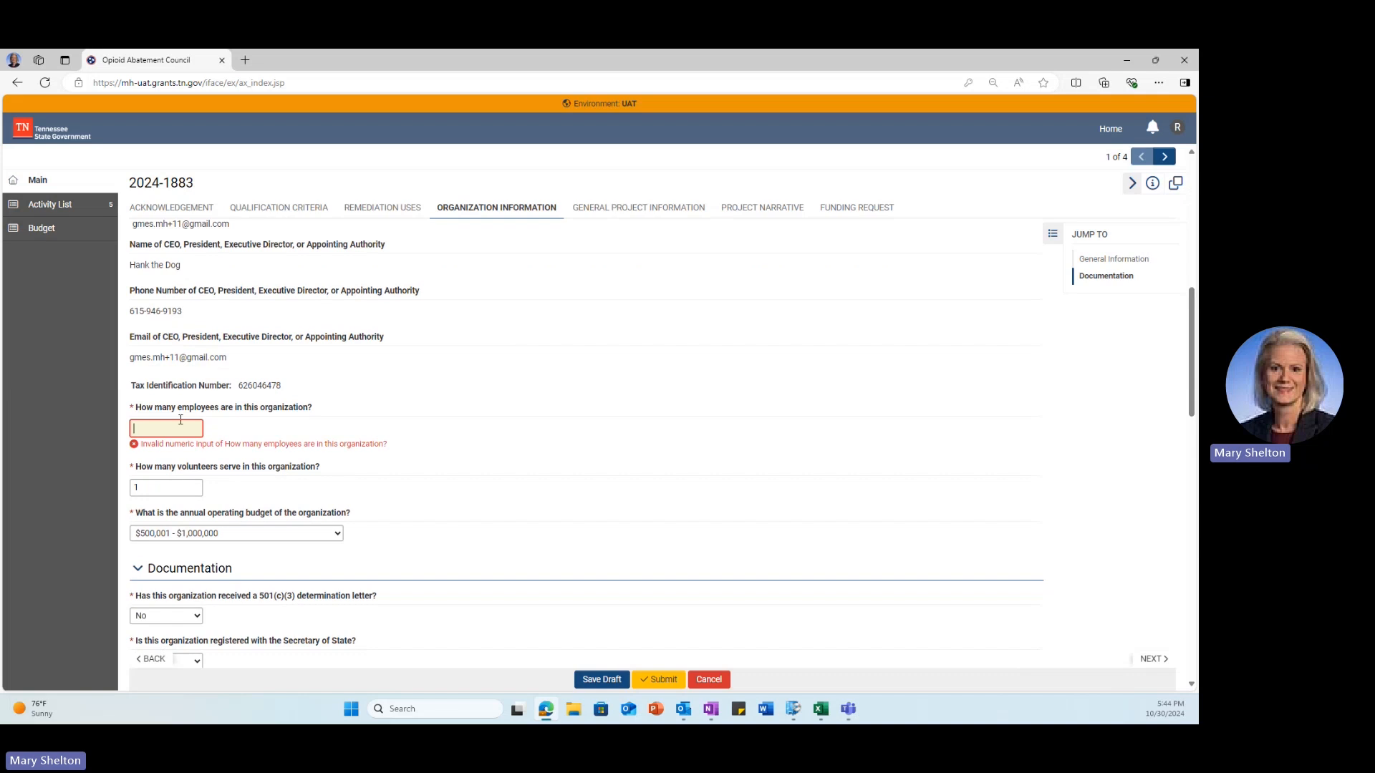
pyautogui.click(601, 679)
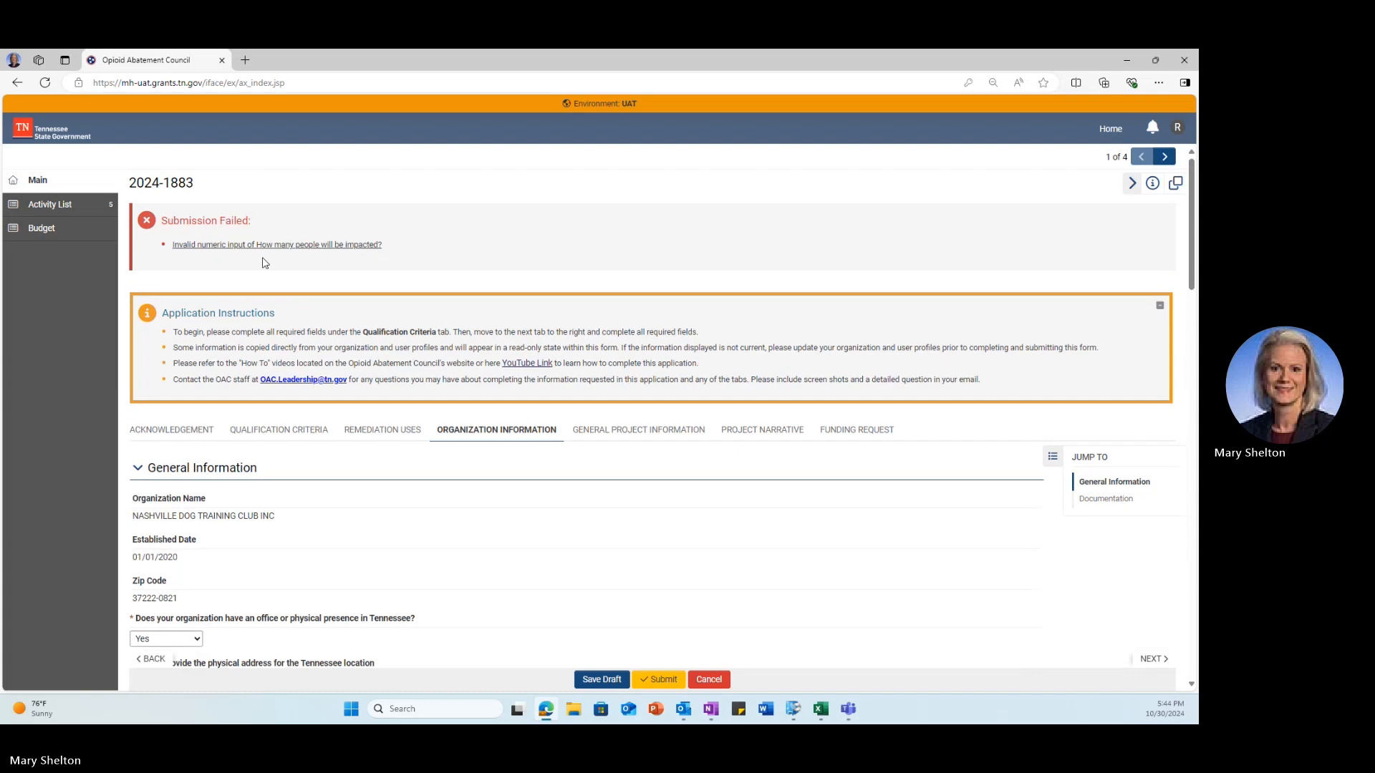
pyautogui.click(264, 245)
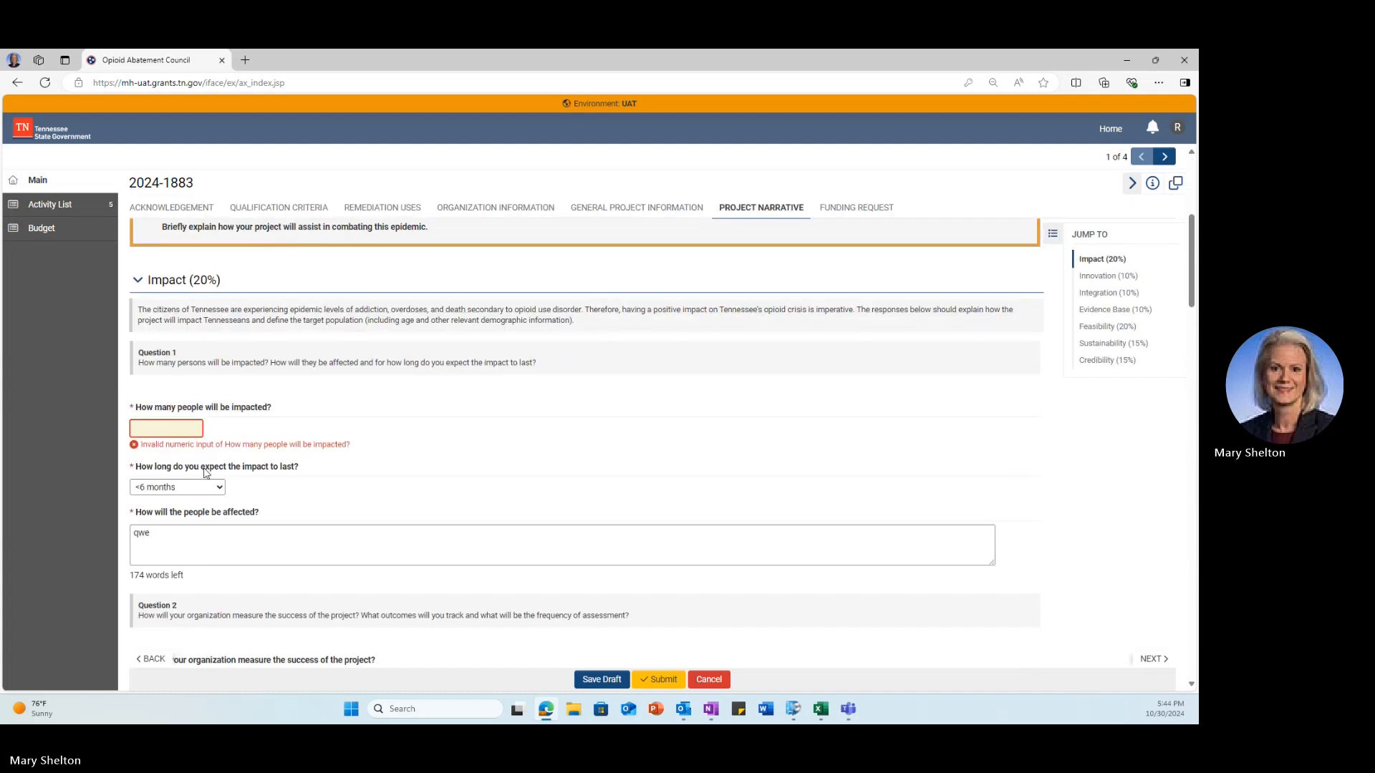
pyautogui.write('12')
pyautogui.click(584, 679)
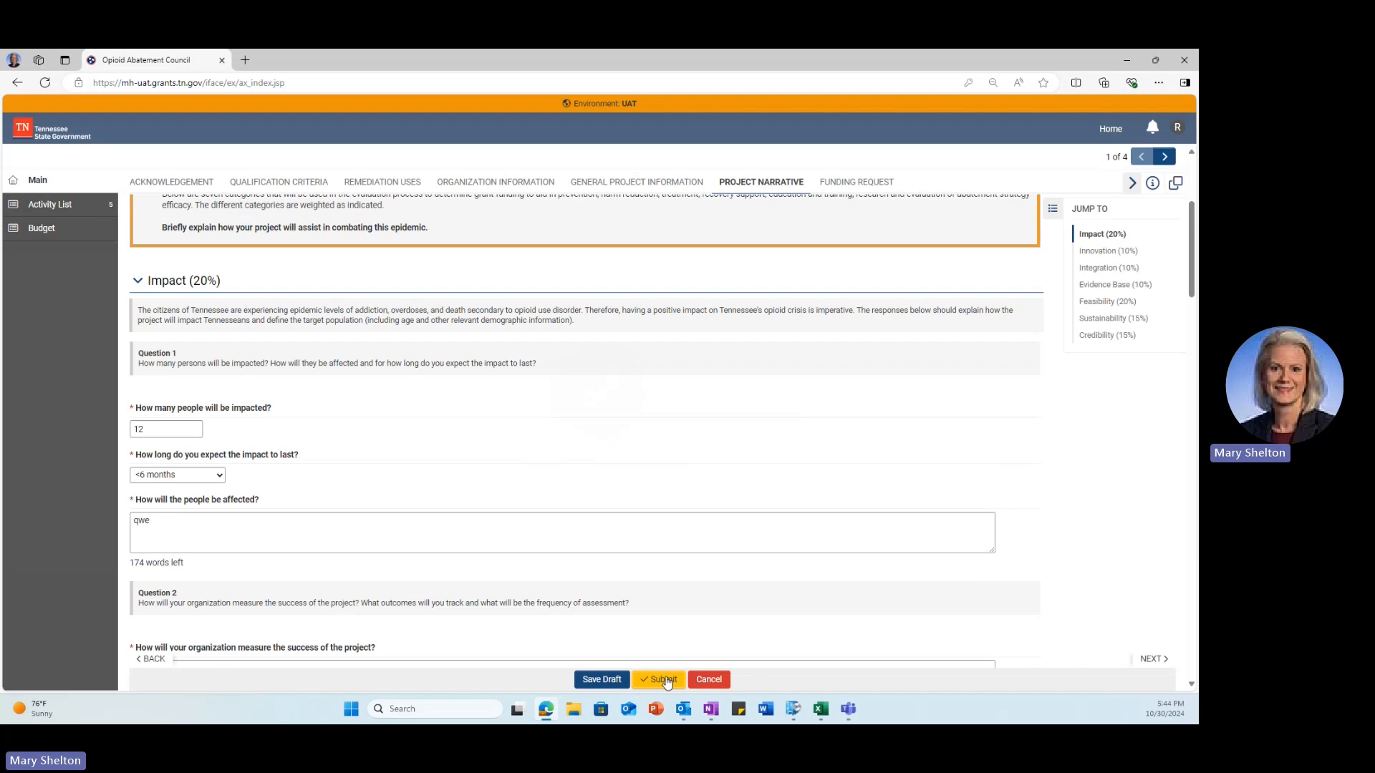
# Step: Start submitting but decline the confirmation, then try cancelling the application
pyautogui.click(666, 680)
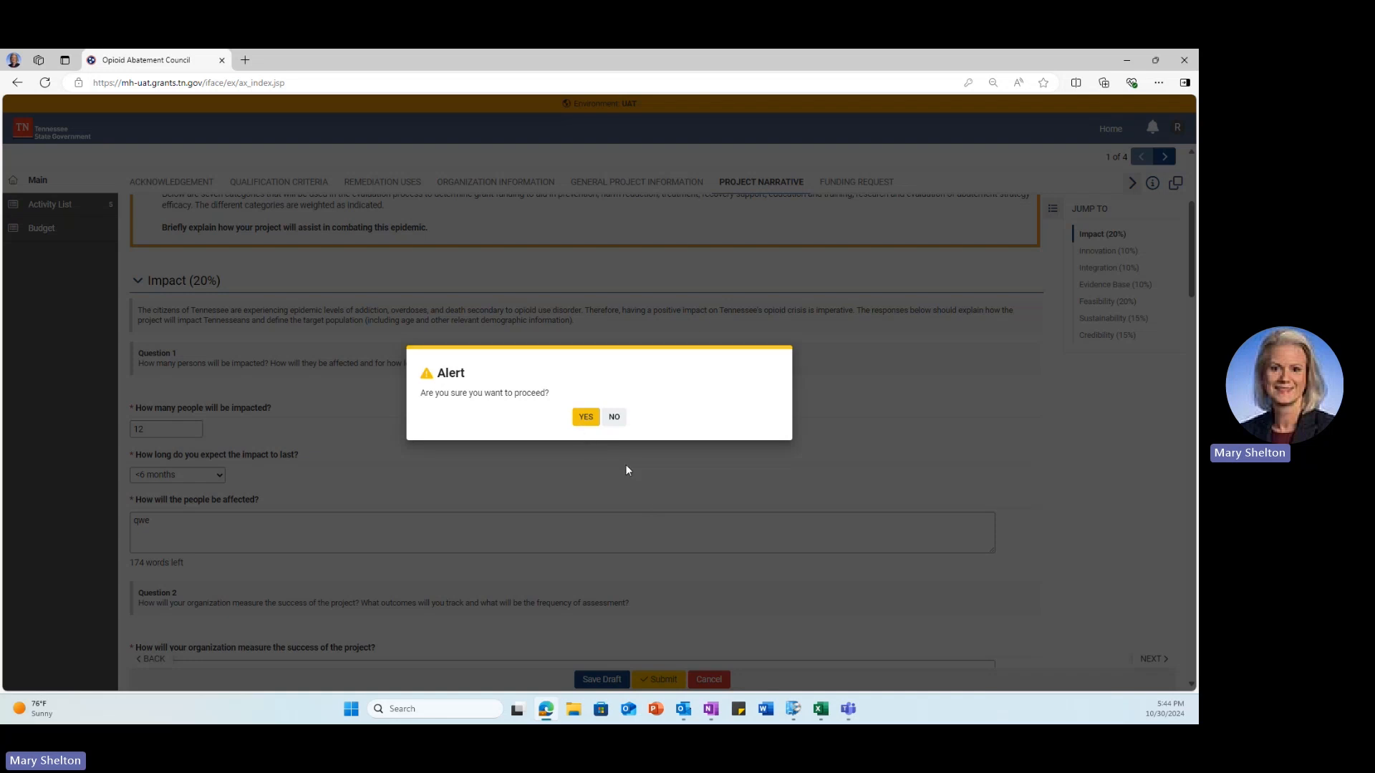
pyautogui.click(613, 417)
pyautogui.scroll(-2, 712, 476)
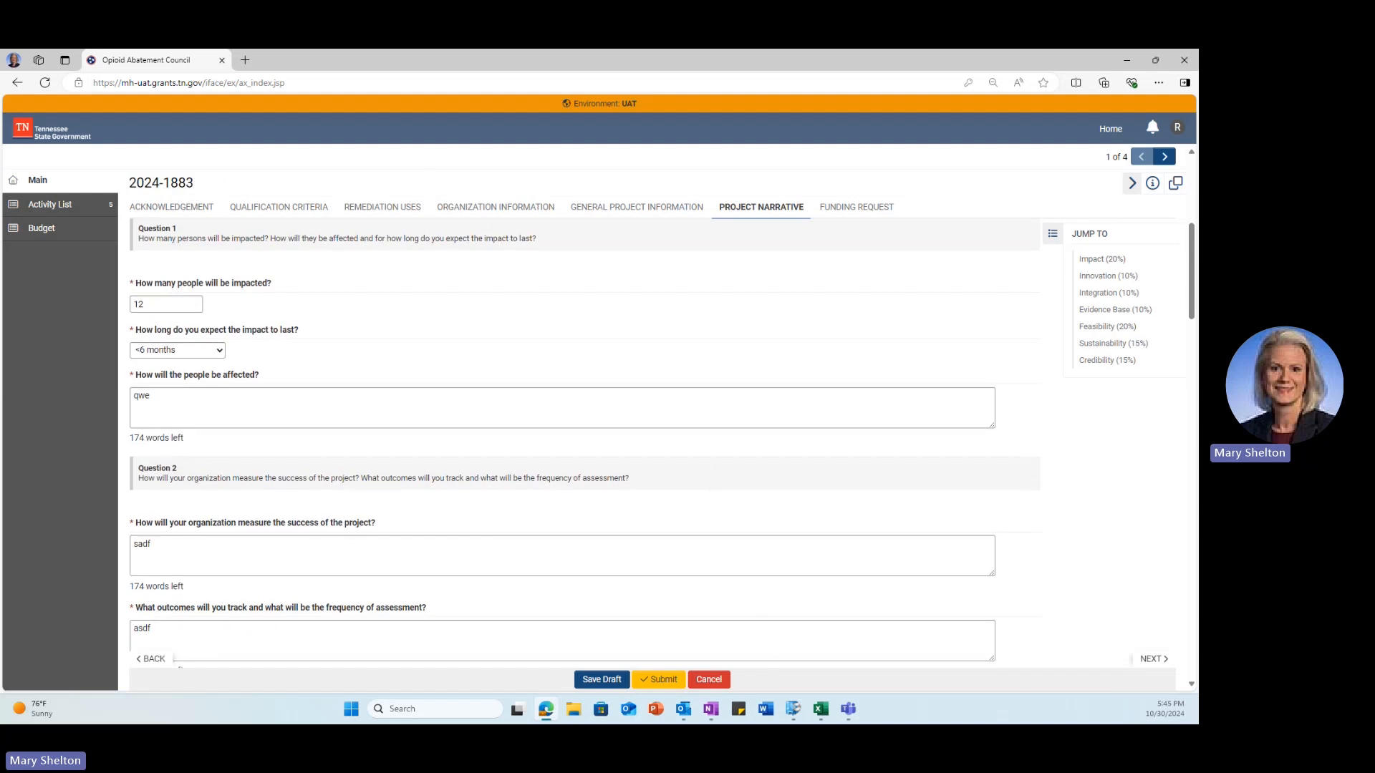
pyautogui.click(709, 679)
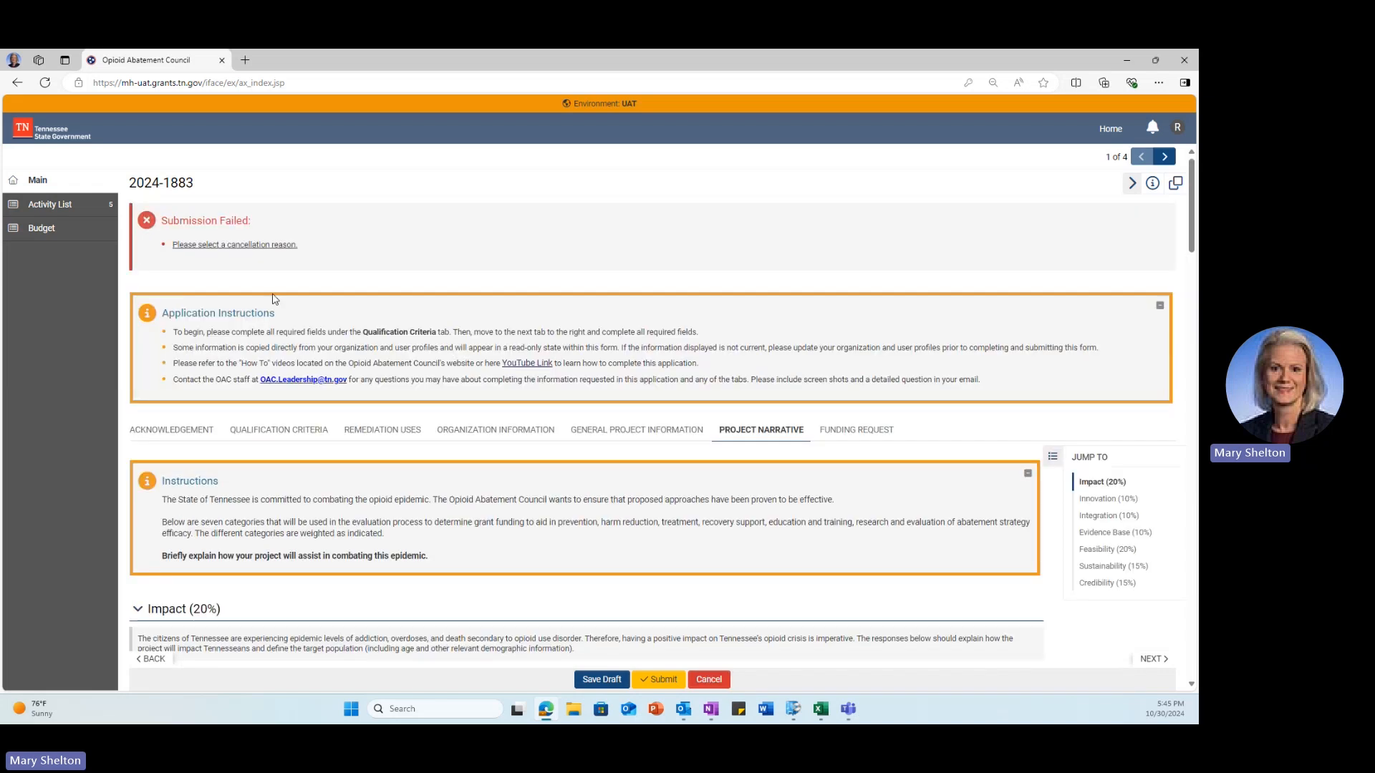
# Step: Choose the cancellation reason 'Determined agency is not eligible to apply', try cancelling, then back out
pyautogui.click(255, 244)
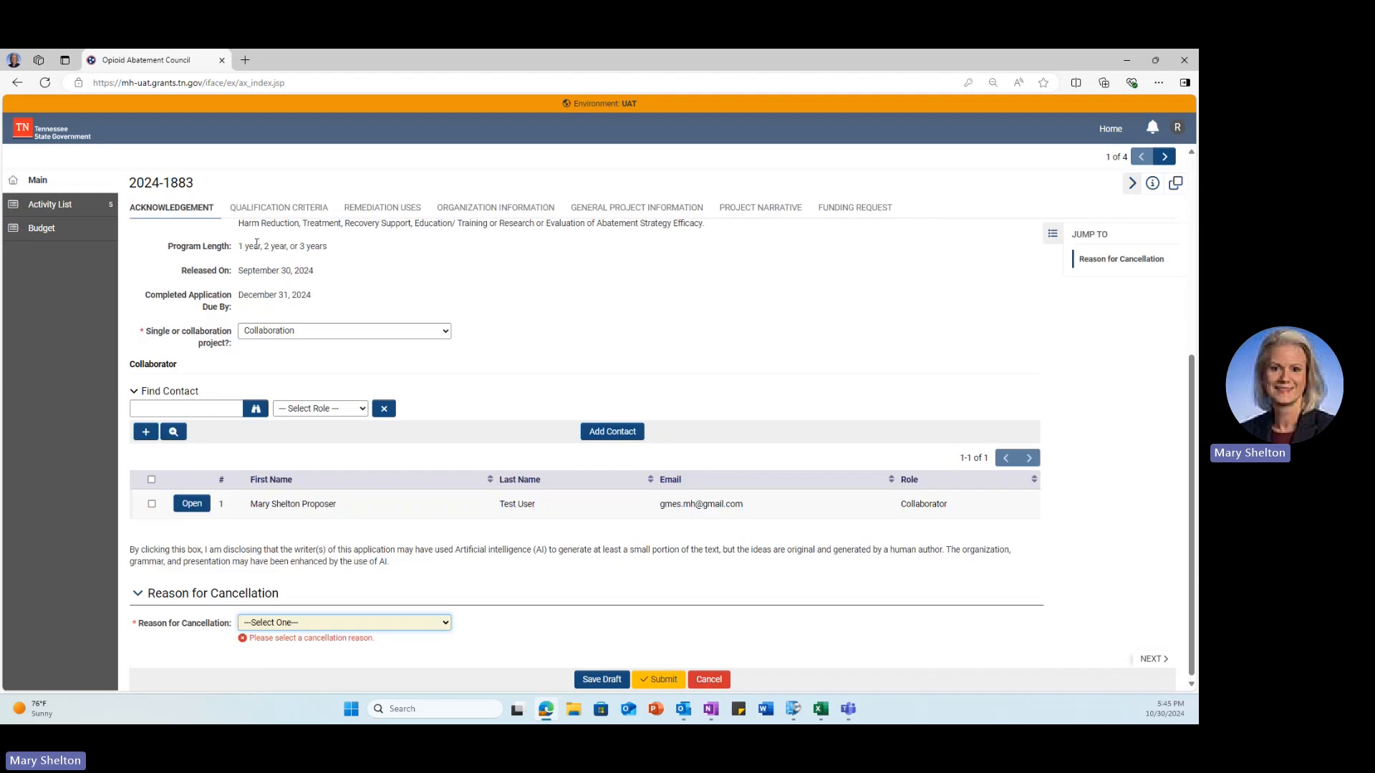
pyautogui.click(435, 625)
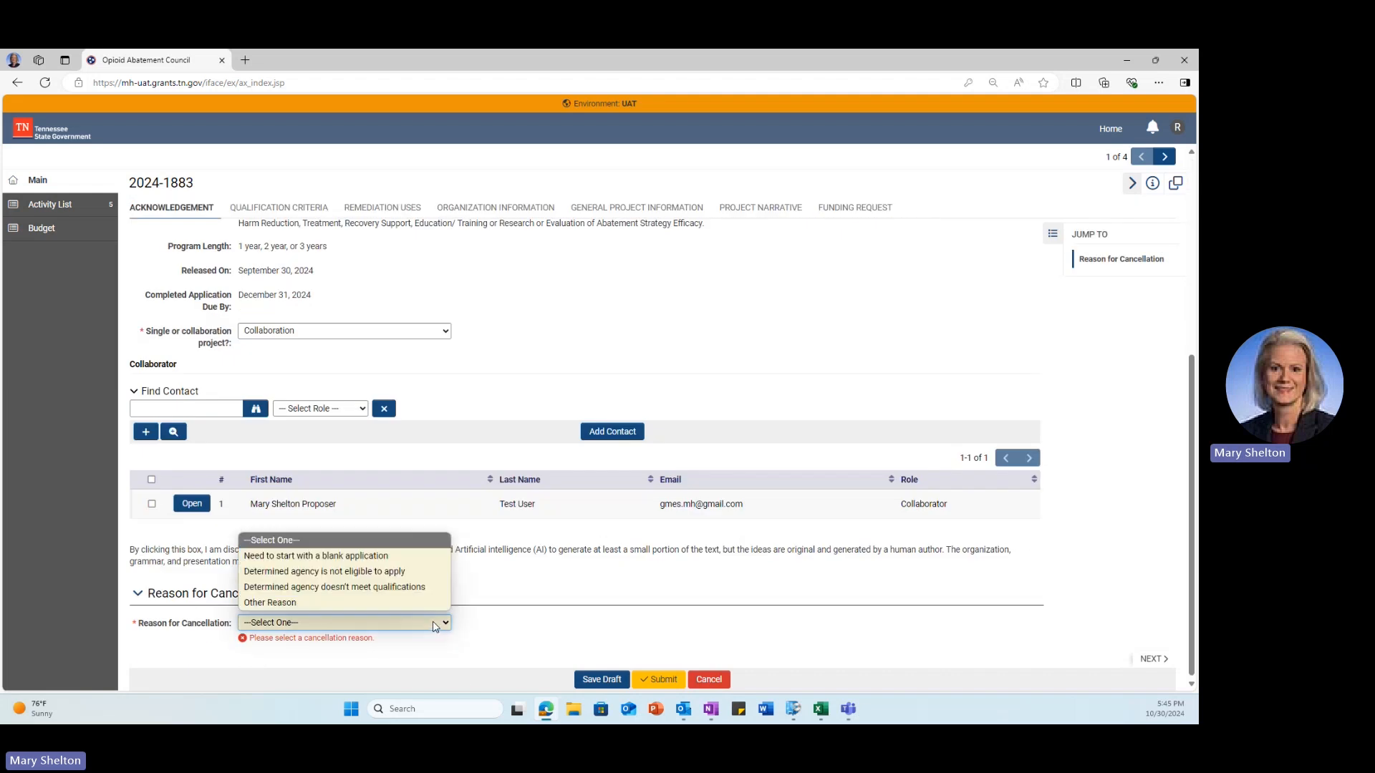
pyautogui.click(408, 573)
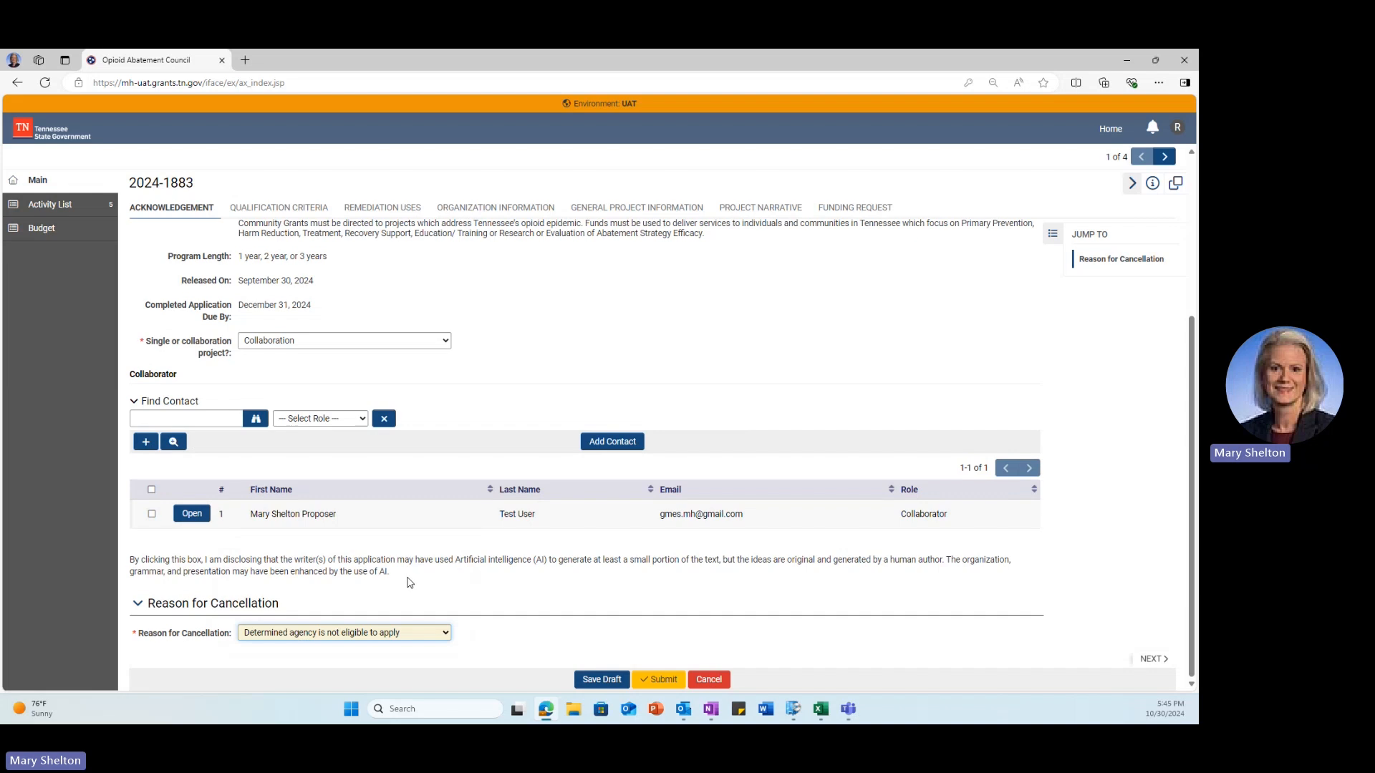
pyautogui.click(715, 679)
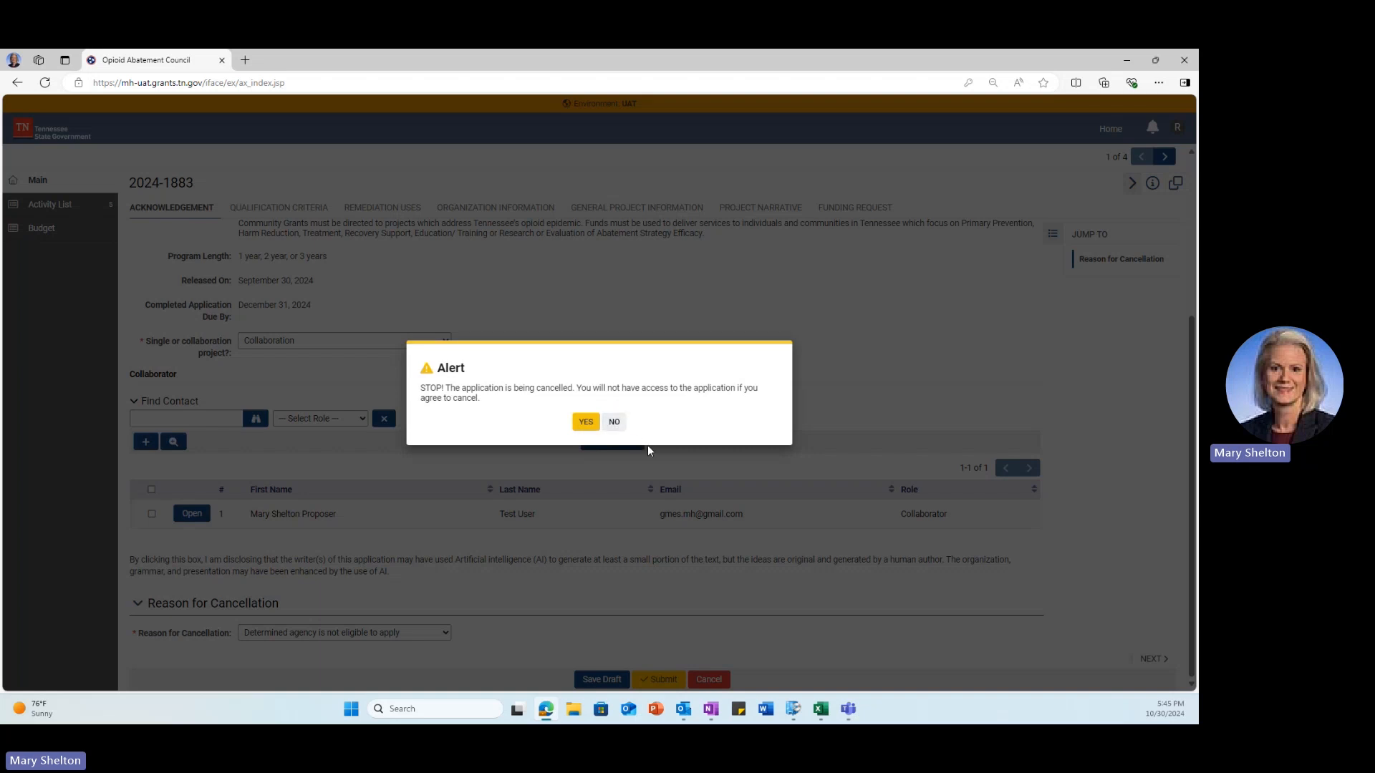
pyautogui.click(614, 422)
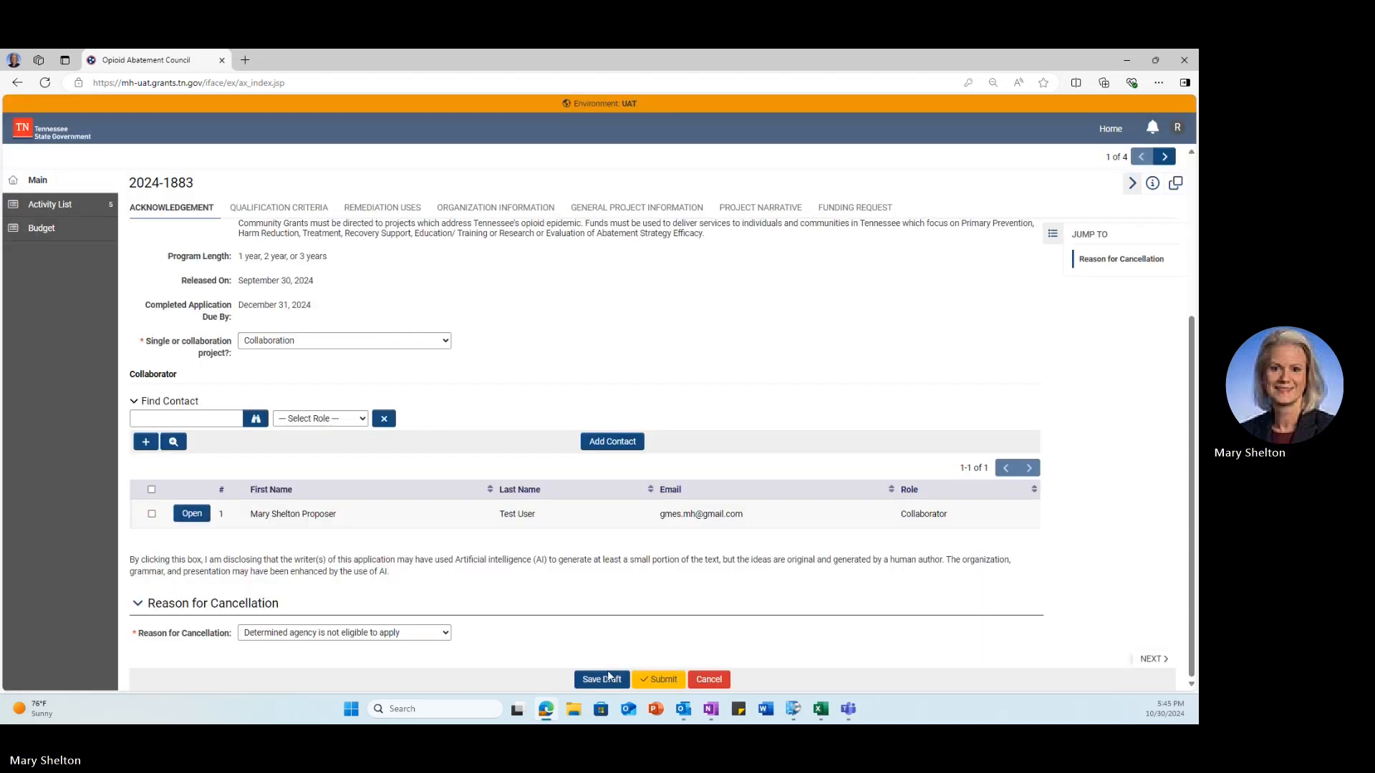
# Step: Reset the cancellation reason to --Select One-- and save the application as a draft
pyautogui.click(439, 633)
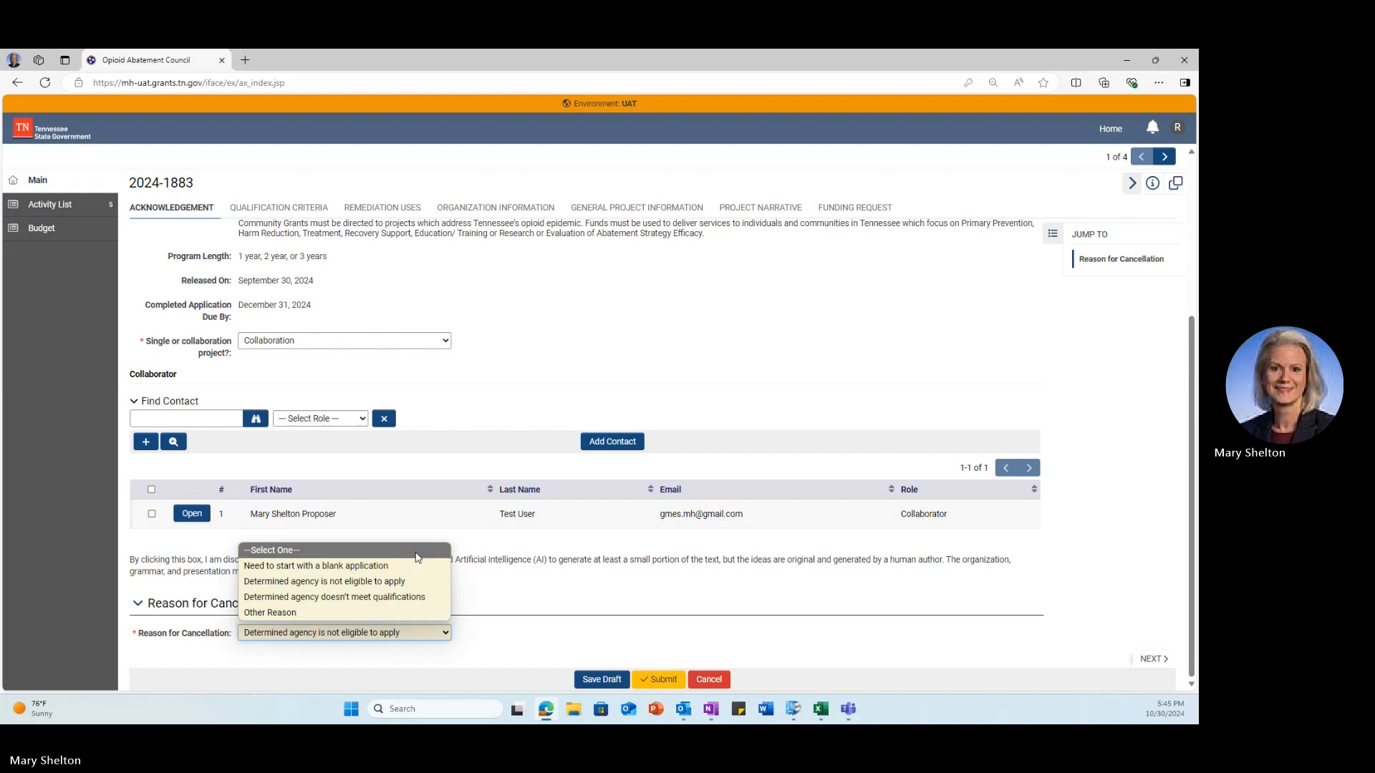
pyautogui.click(416, 553)
pyautogui.click(612, 680)
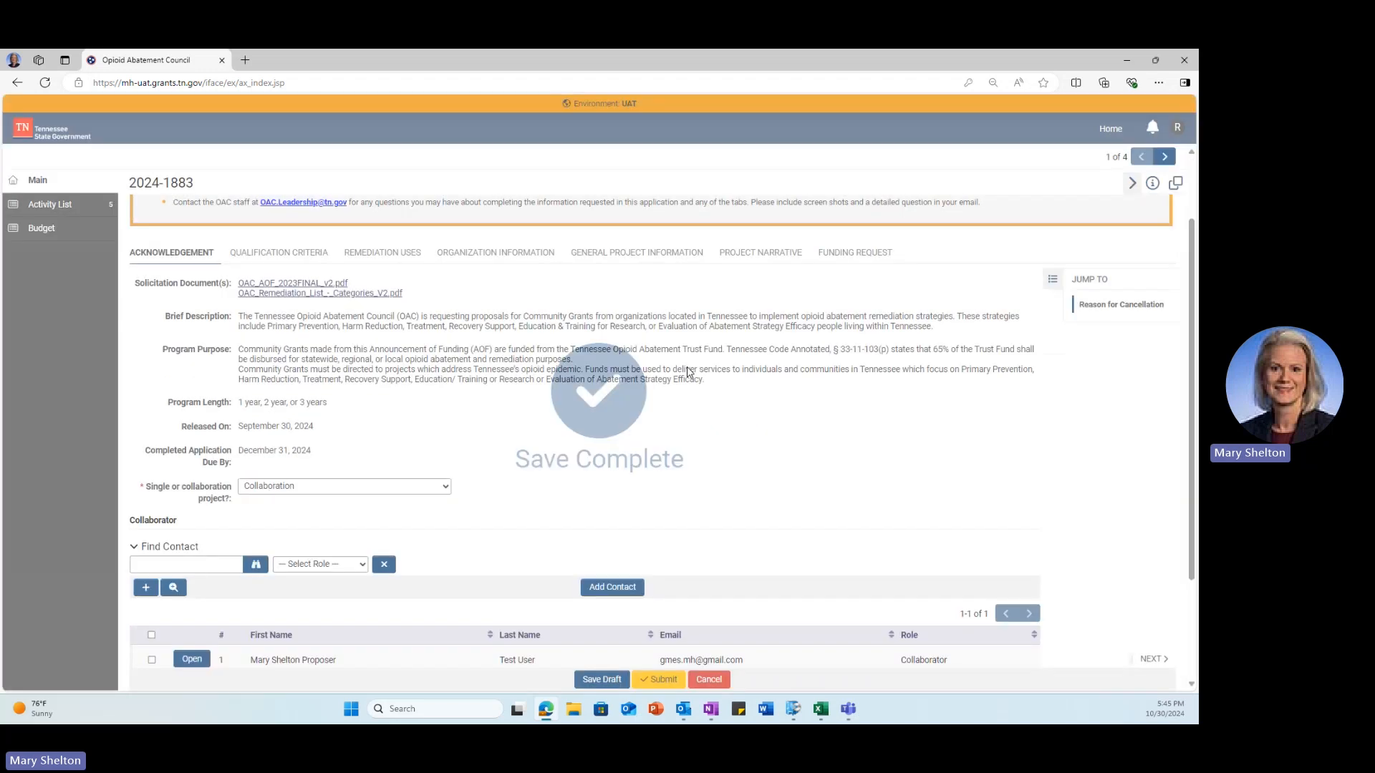
# Step: Review the Project Narrative, Funding Request, General Project Information and Organization Information sections, then submit application 2024-1883
pyautogui.click(767, 259)
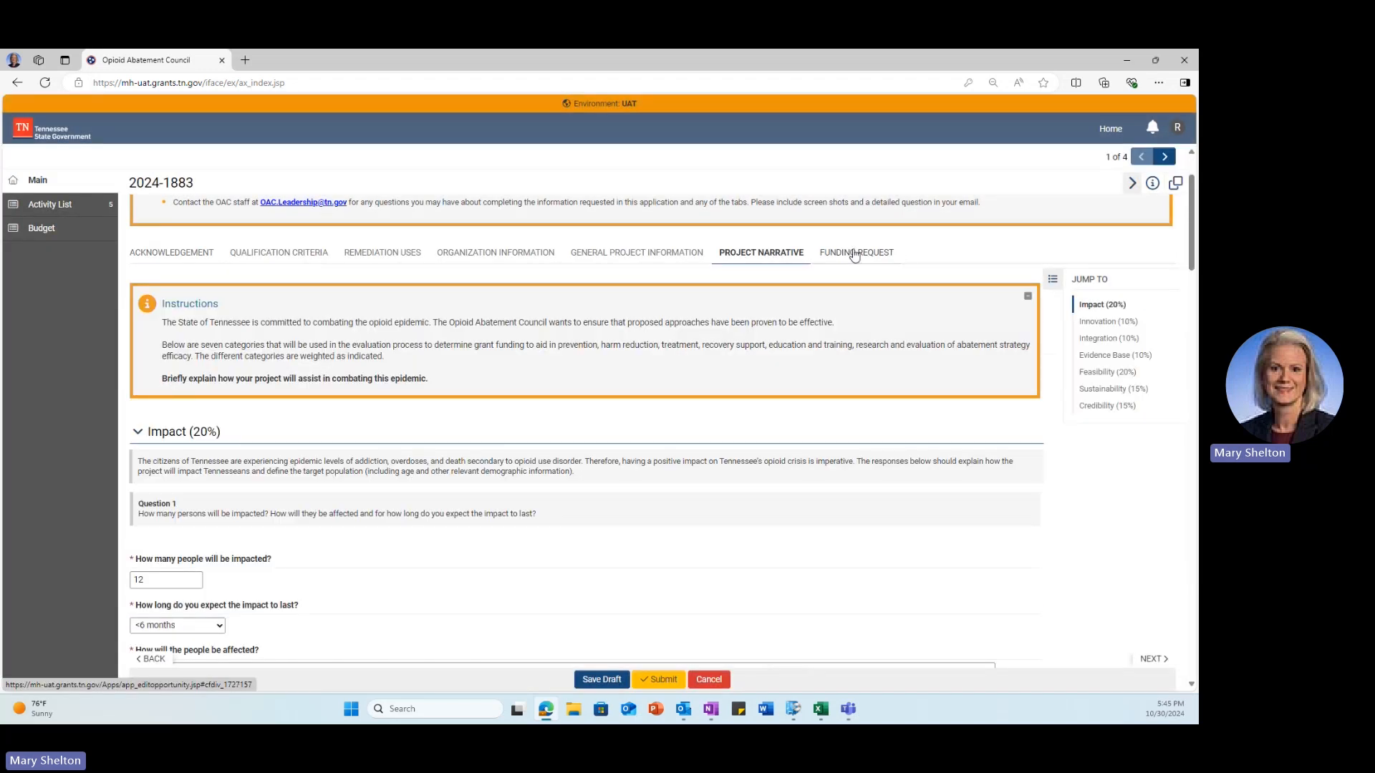
pyautogui.click(852, 253)
pyautogui.click(588, 255)
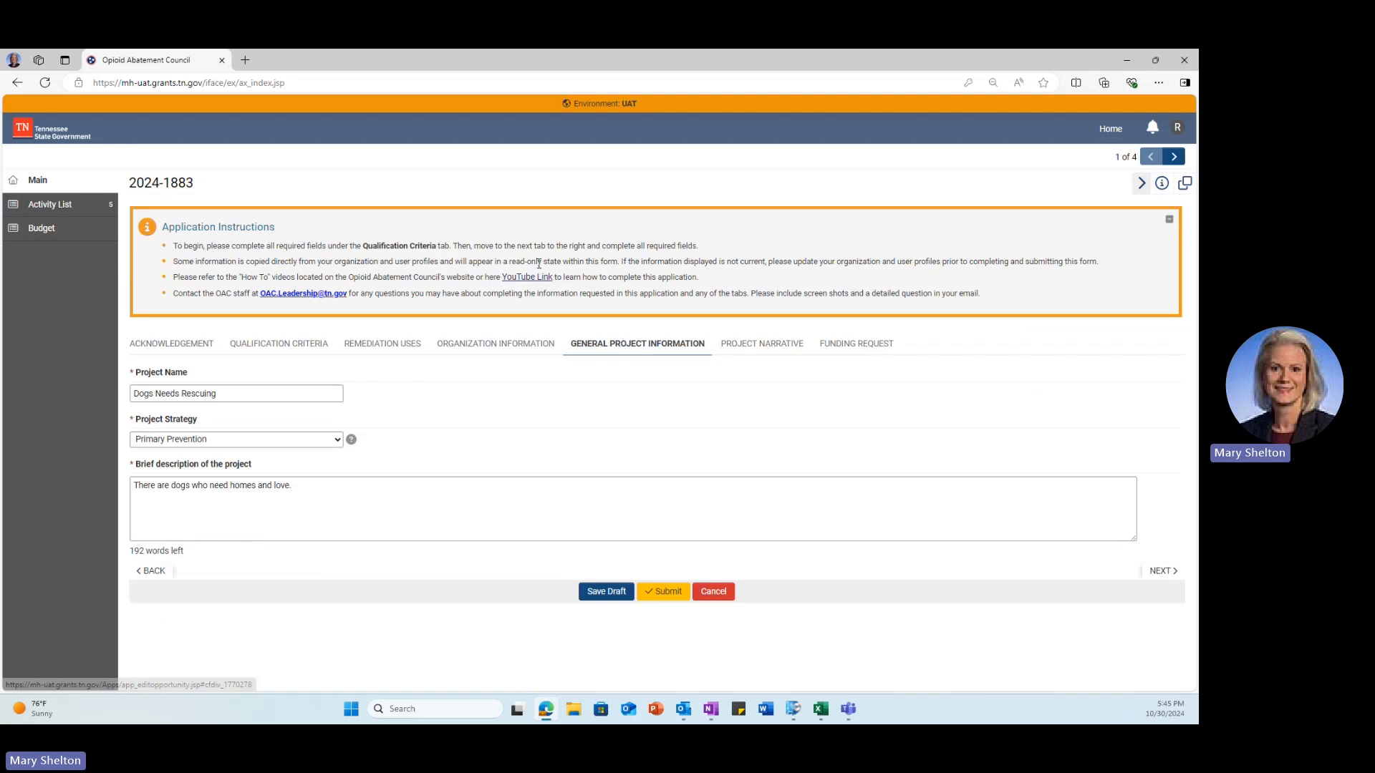
pyautogui.click(515, 350)
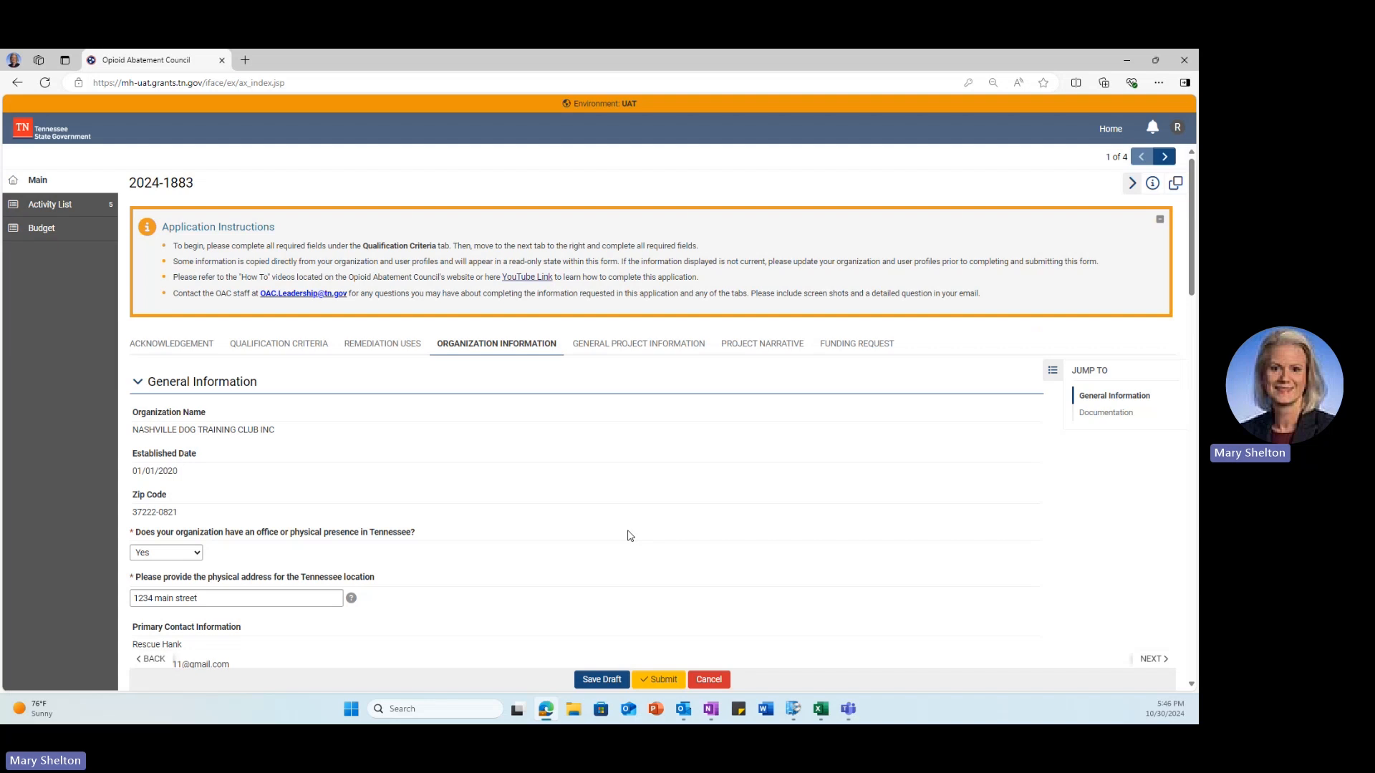
pyautogui.click(740, 345)
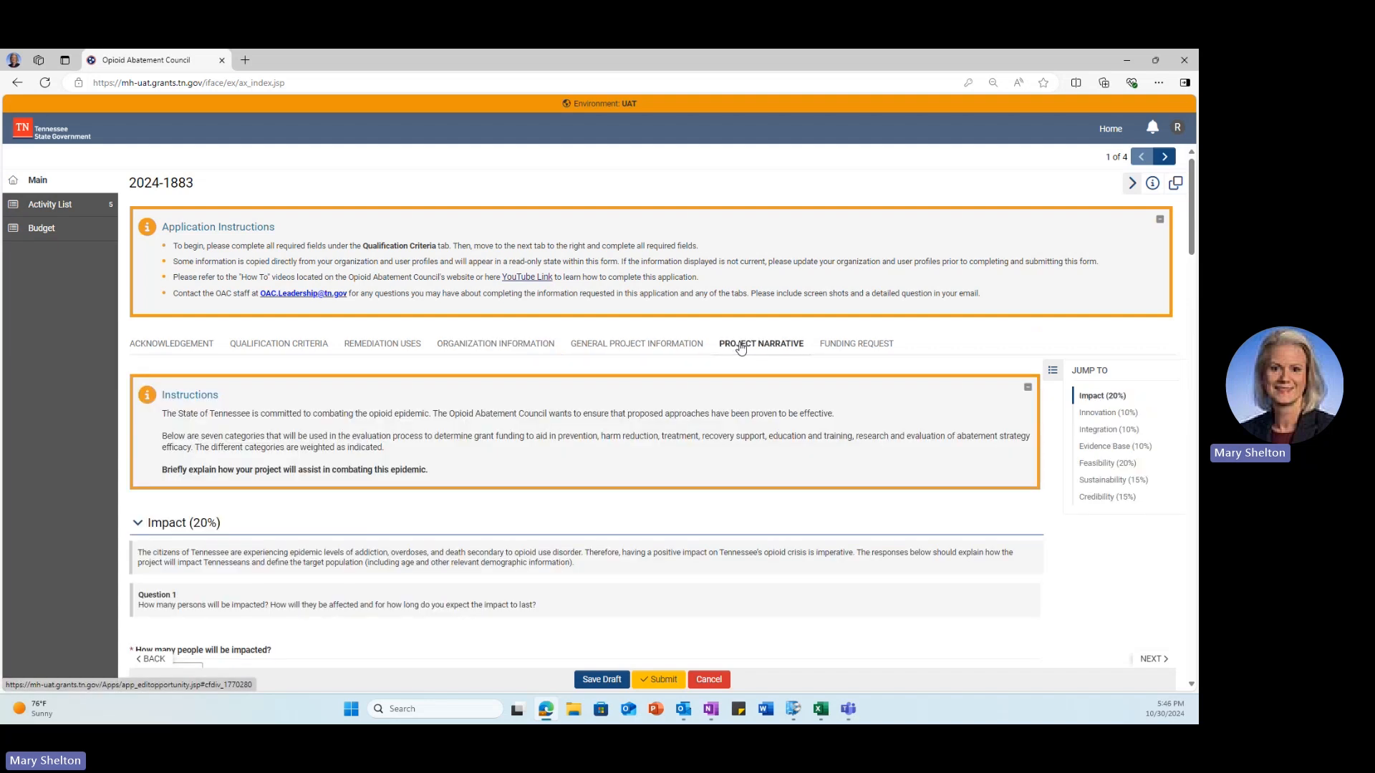
pyautogui.click(664, 684)
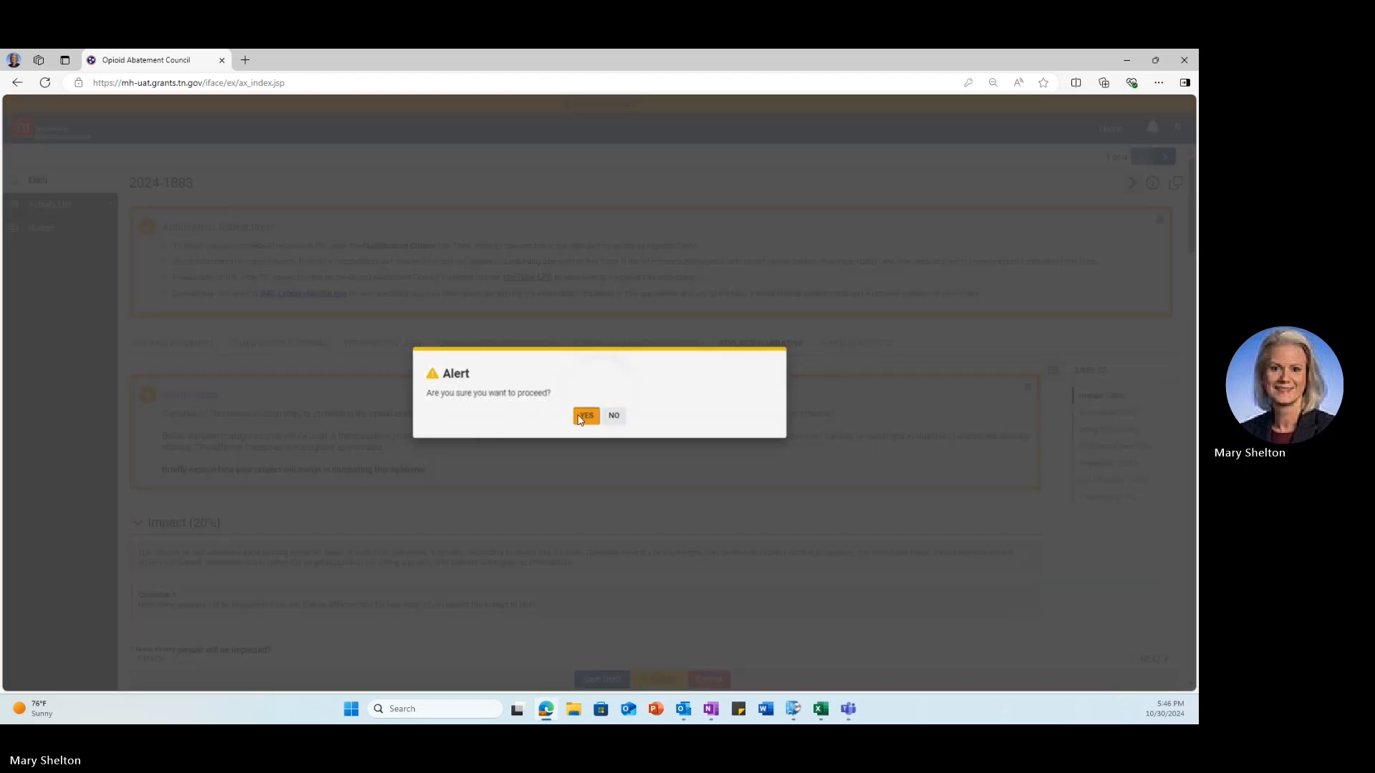
pyautogui.click(584, 416)
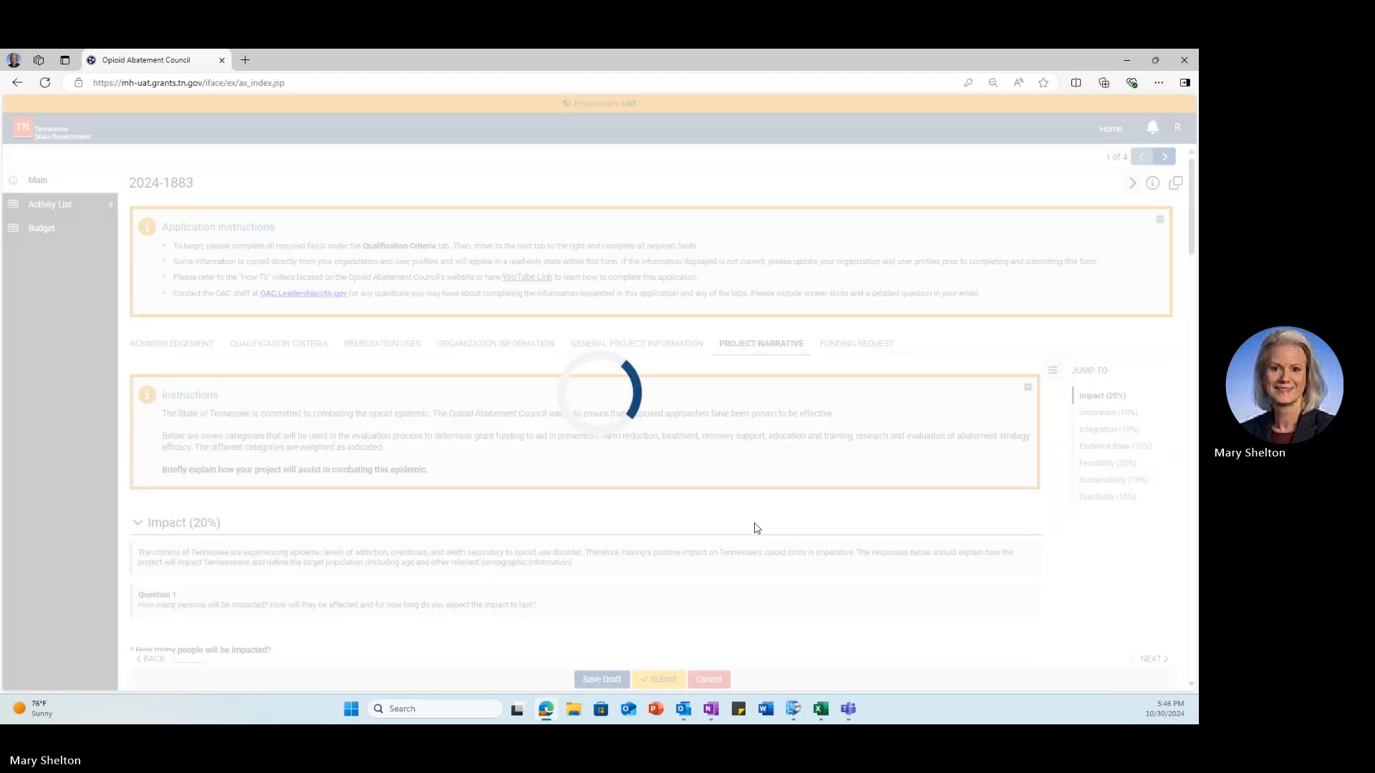